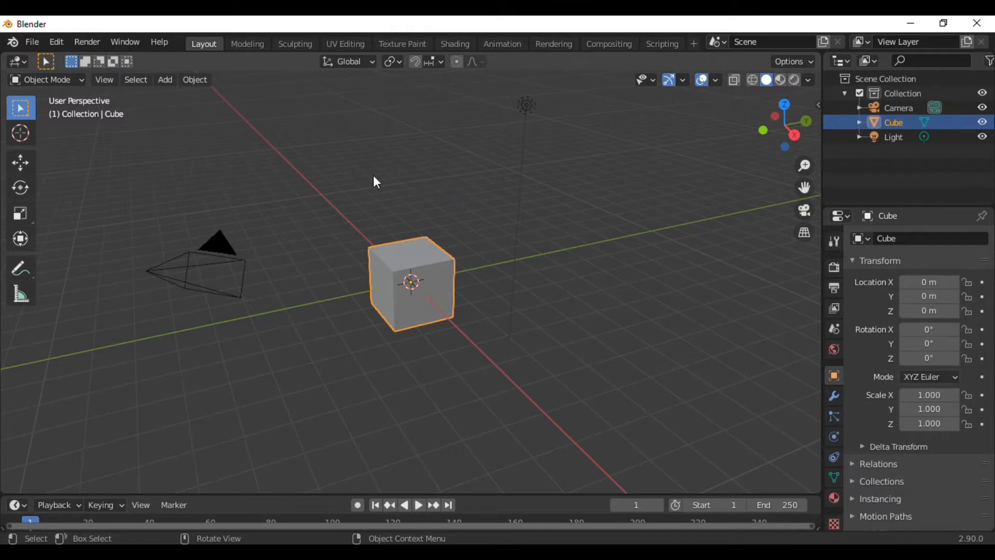
- Start a new file and discard the unsaved changes to the current scene
left_click(374, 177)
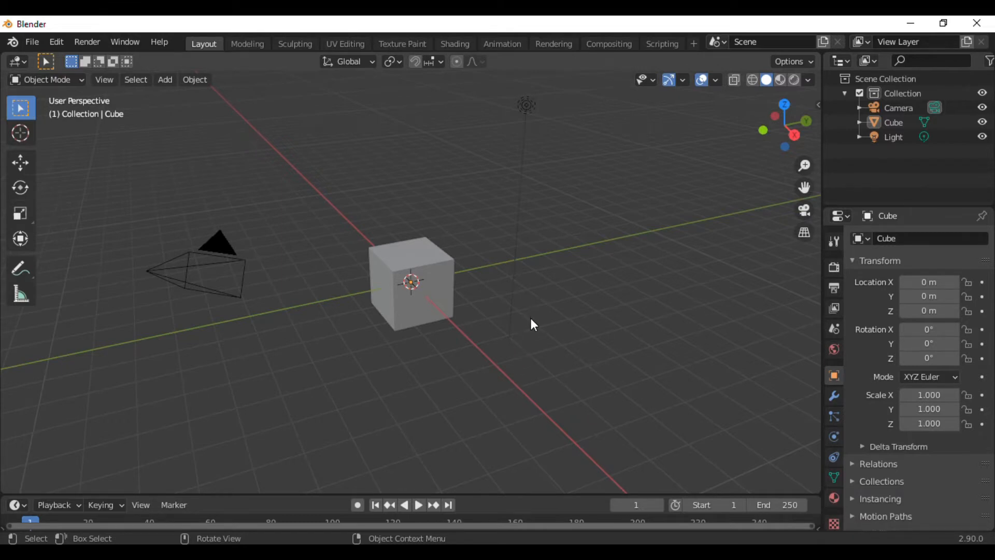
middle_click_drag(508, 314, 482, 282)
left_click(34, 44)
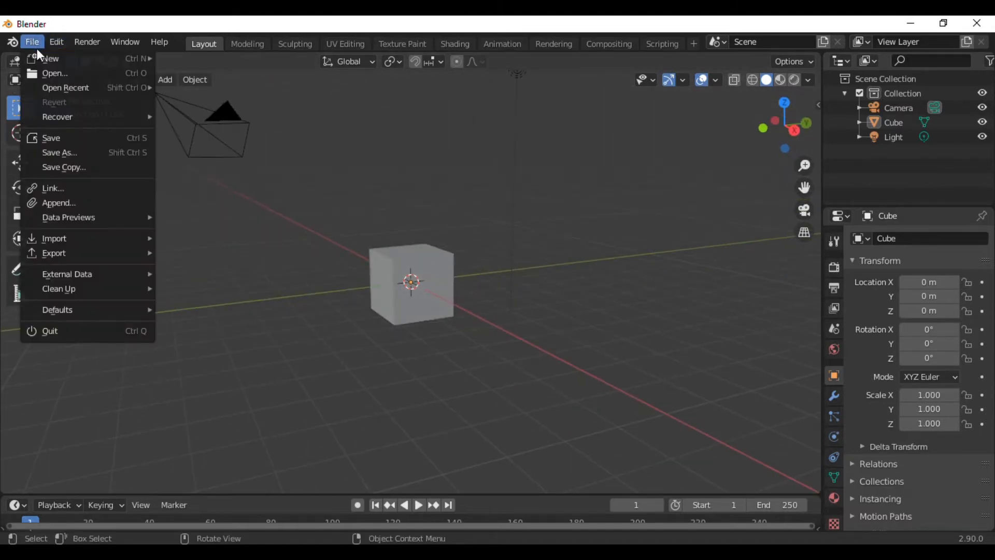
mouse_move(151, 58)
left_click(186, 59)
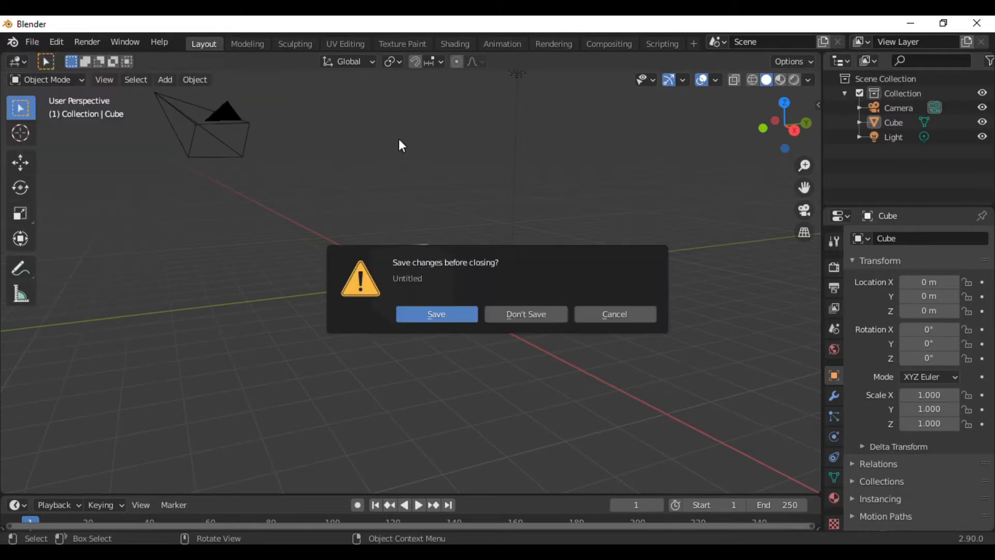
left_click(518, 318)
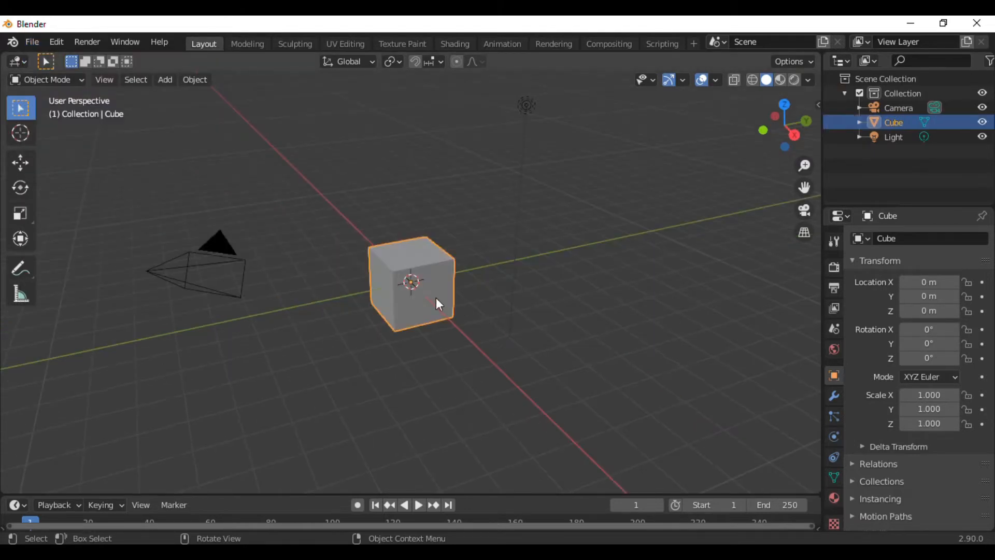
- Delete the default cube and add a cylinder mesh in its place
key("Delete")
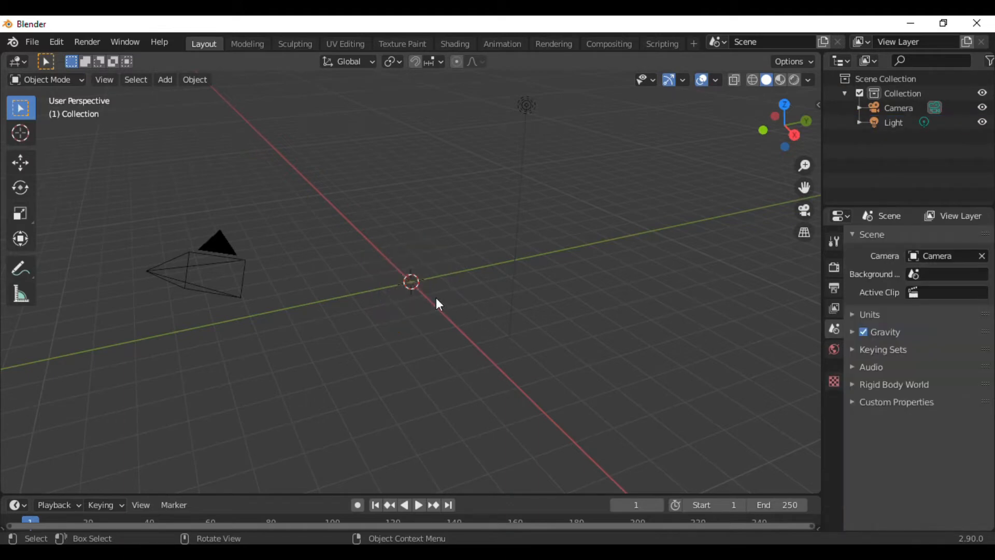
left_click(165, 80)
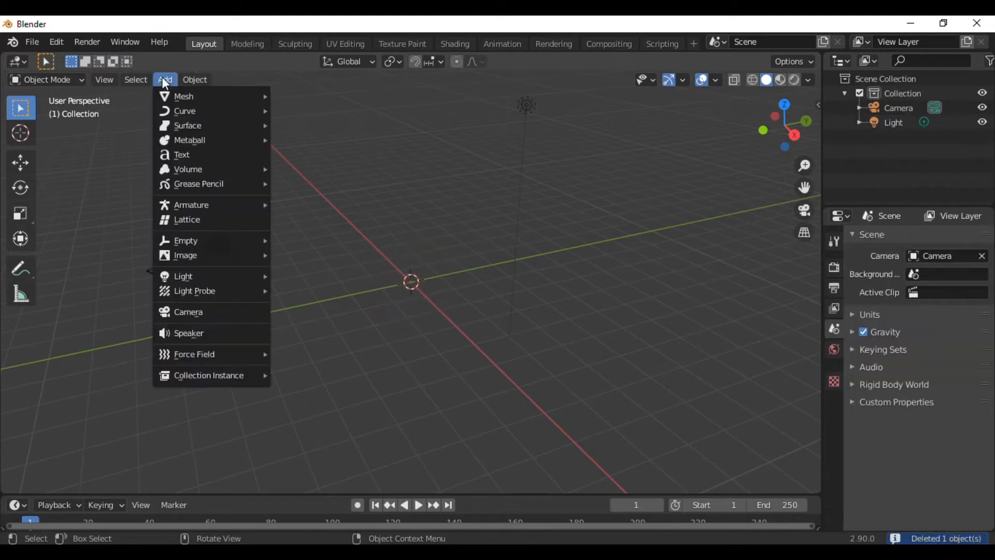
mouse_move(198, 94)
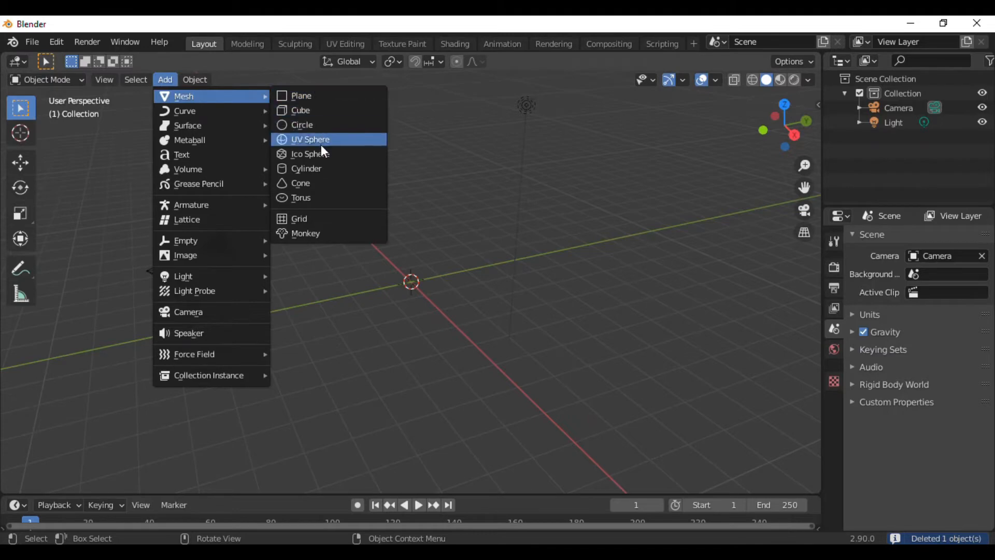
left_click(324, 169)
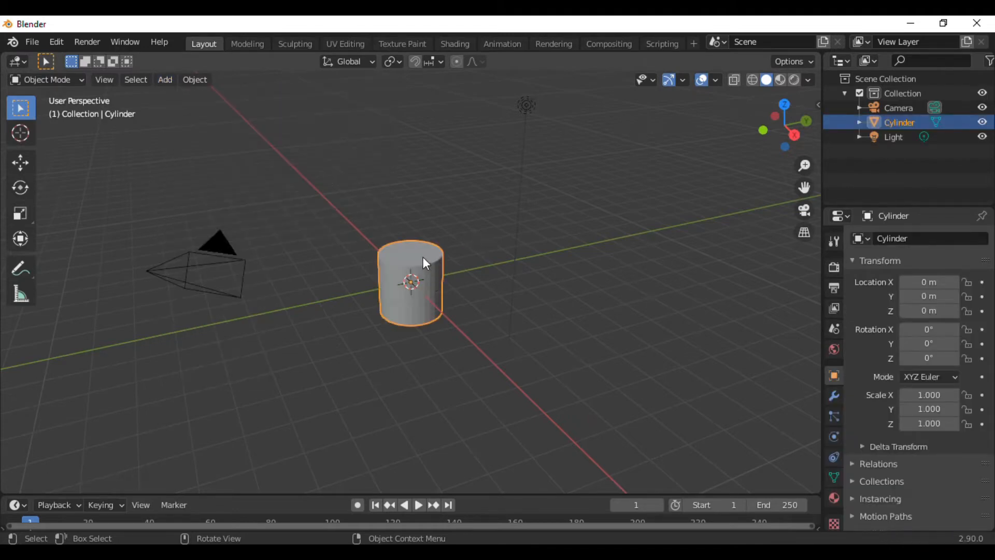
scroll(423, 256, "up", 3)
right_click(473, 265)
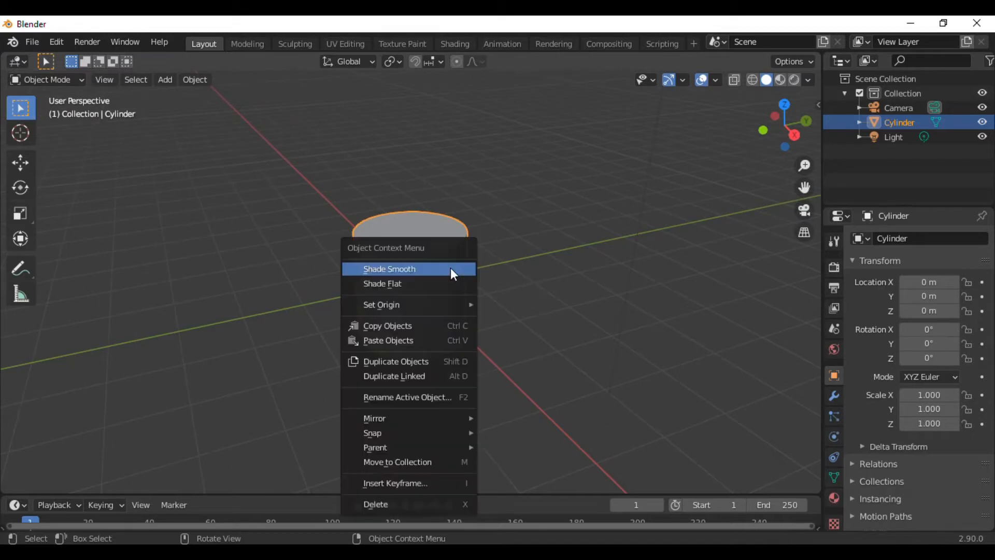
left_click(453, 273)
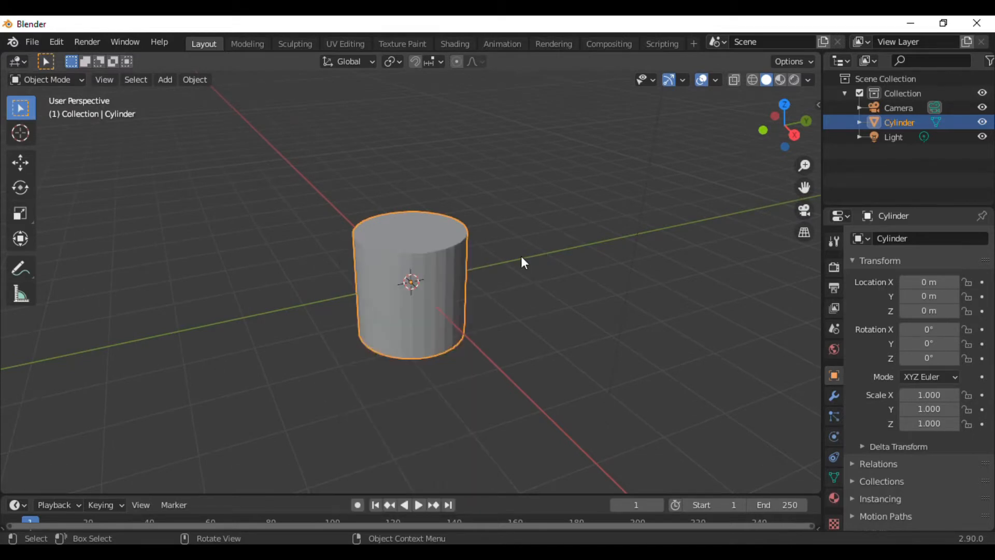
scroll(520, 261, "down", 1)
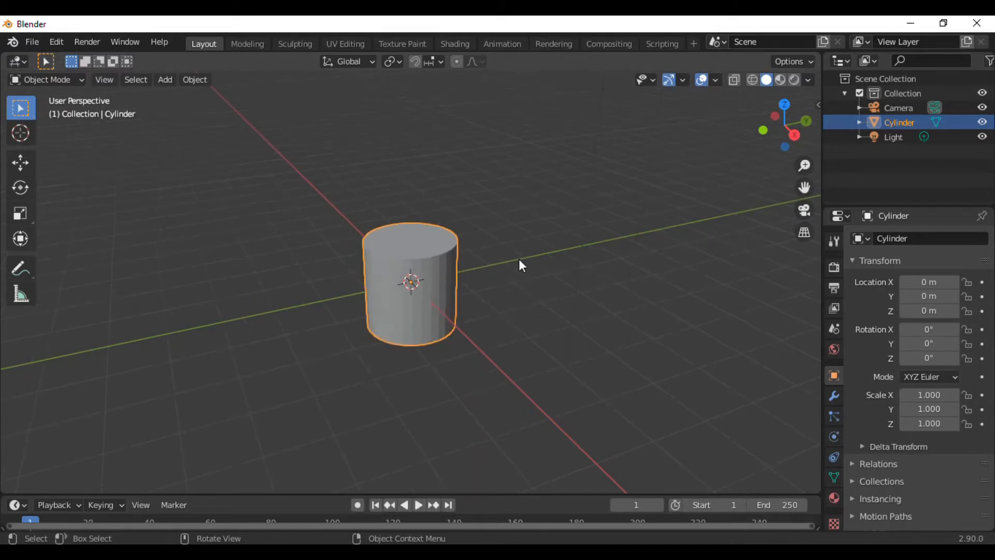
scroll(519, 260, "up", 1)
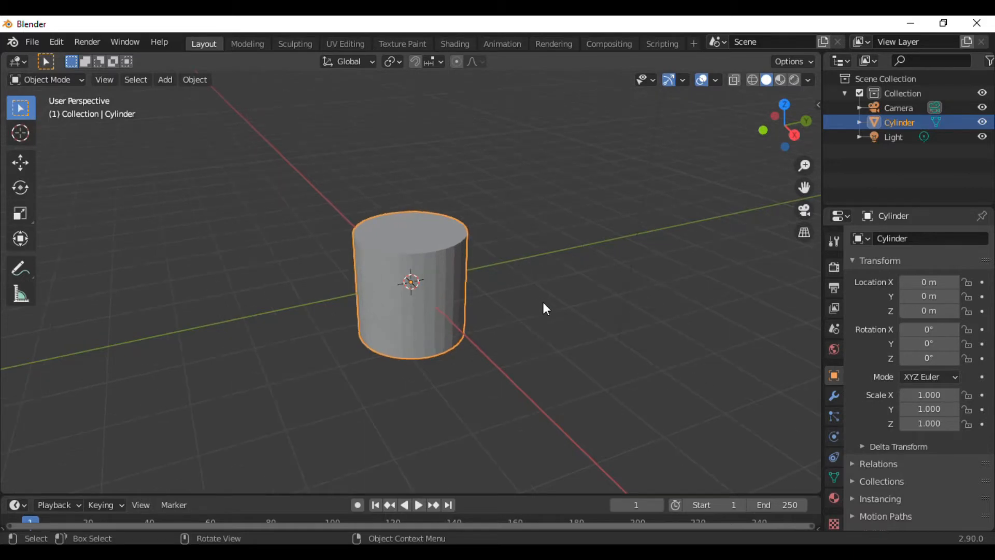
middle_click_drag(546, 309, 451, 219, "shift")
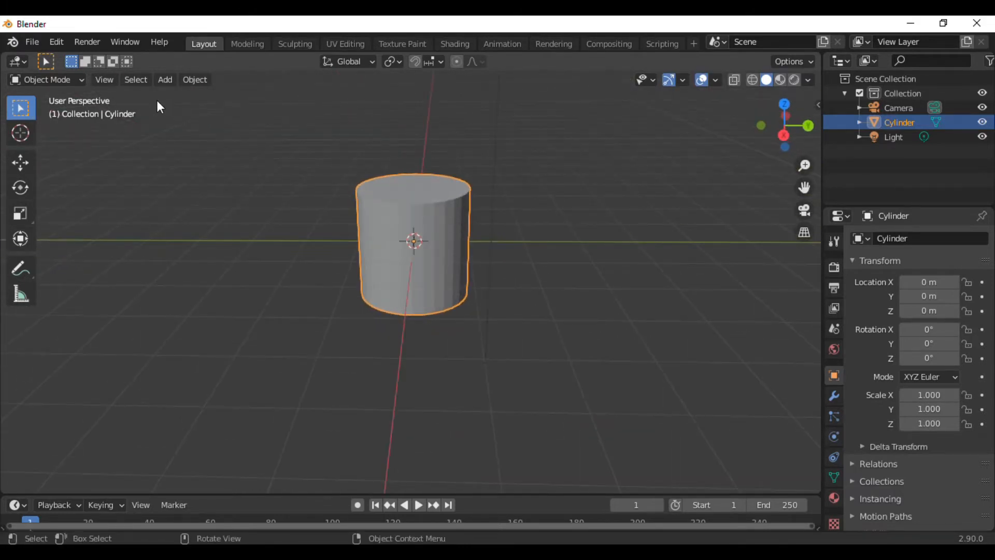
- Add a single-bone armature at the origin, inside the cylinder
left_click(161, 79)
left_click(663, 218)
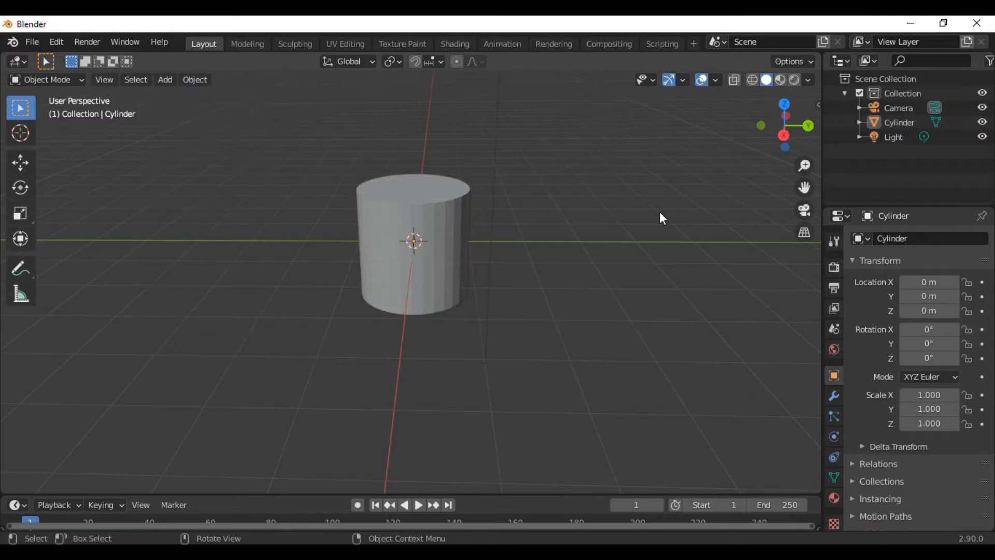
key("shift+a")
mouse_move(658, 233)
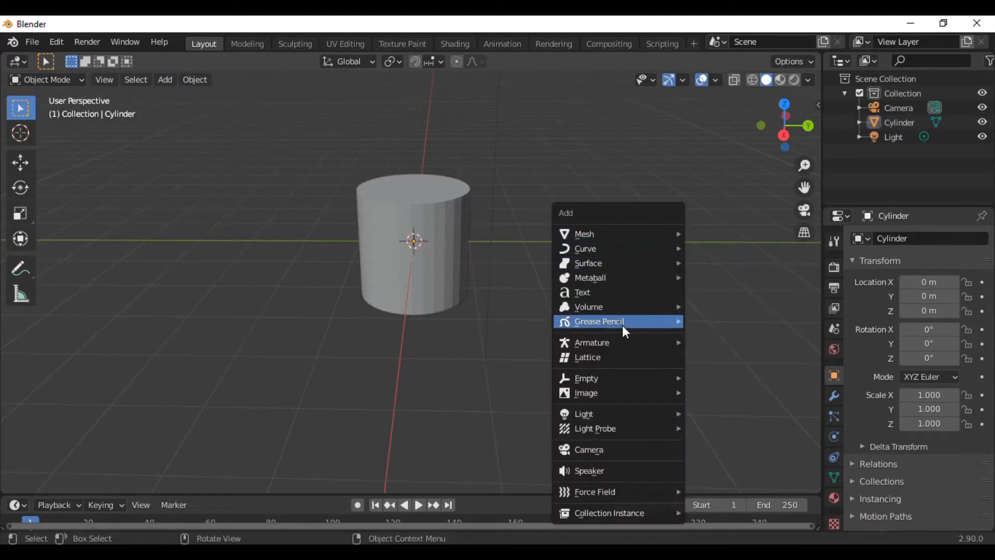
mouse_move(551, 342)
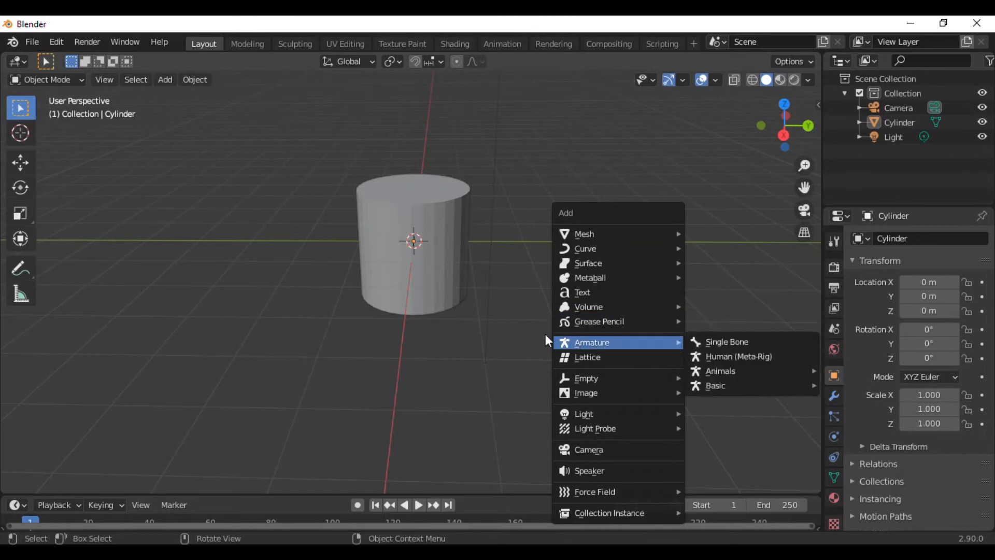
left_click(707, 343)
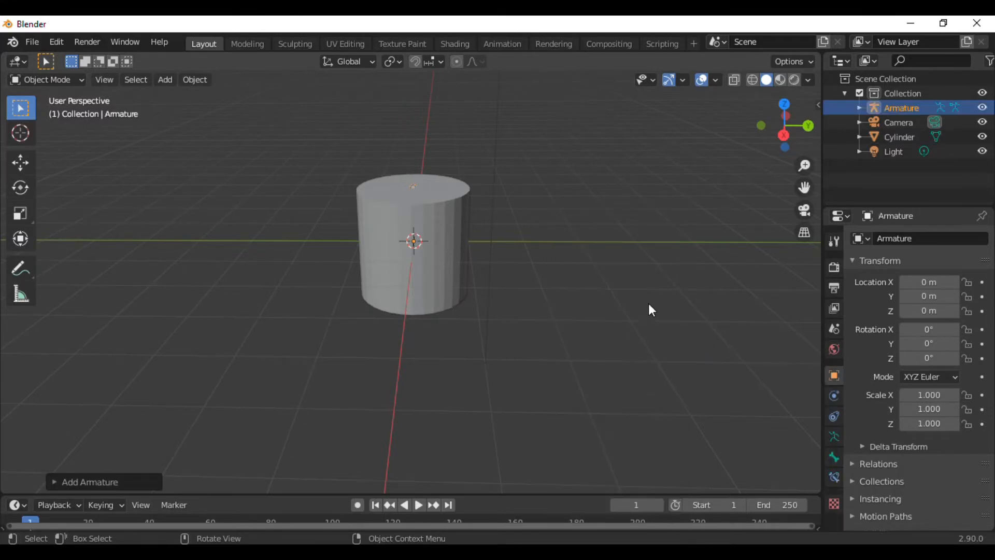
- Set the cylinder's viewport display to Wire so the bone inside can be seen
scroll(451, 236, "up", 5)
scroll(470, 172, "down", 1)
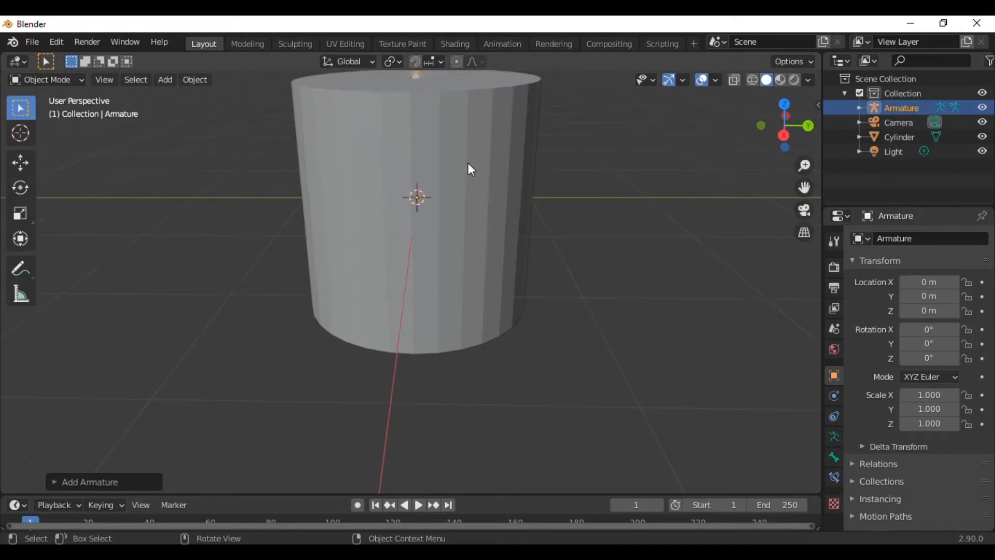
middle_click_drag(471, 157, 473, 190, "shift")
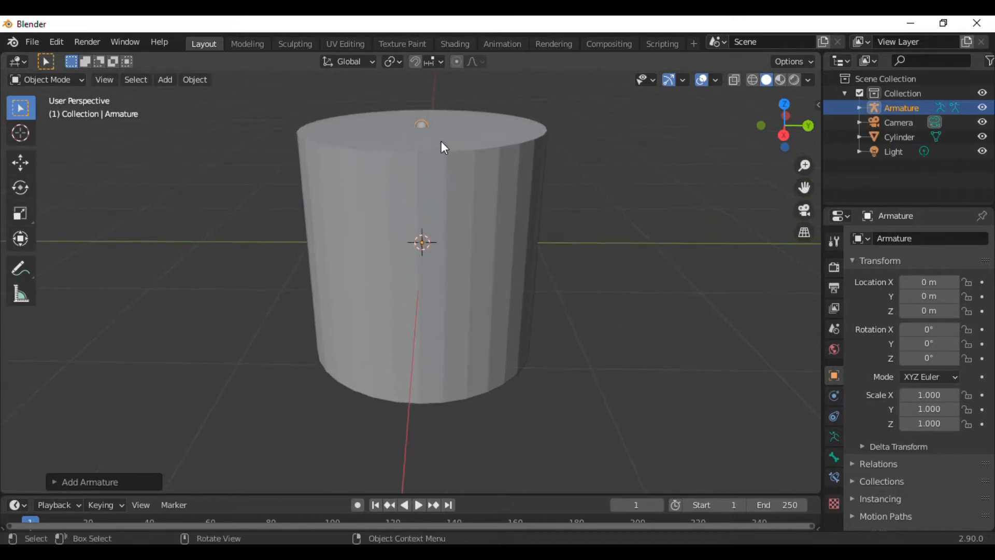
scroll(441, 141, "up", 2)
middle_click_drag(443, 147, 449, 189, "shift")
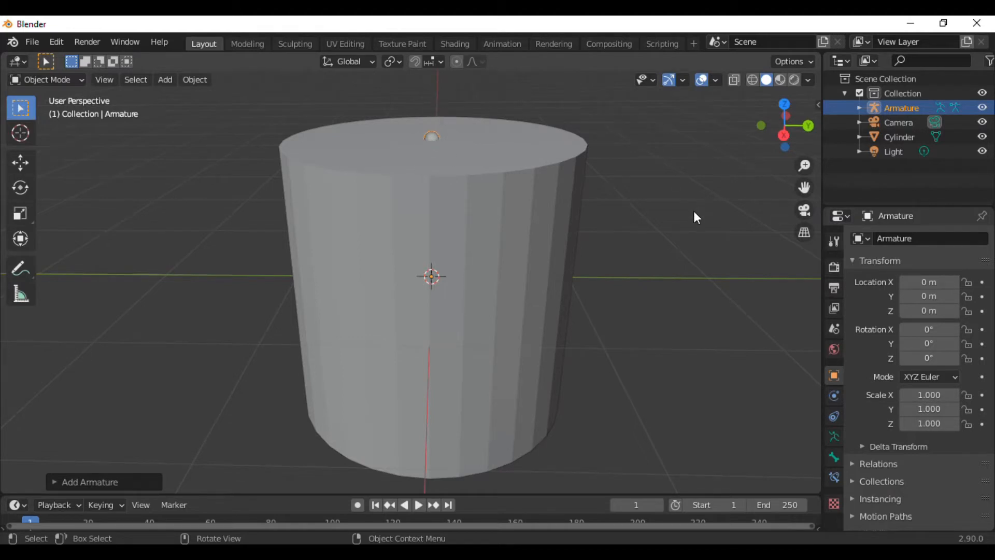
left_click(530, 224)
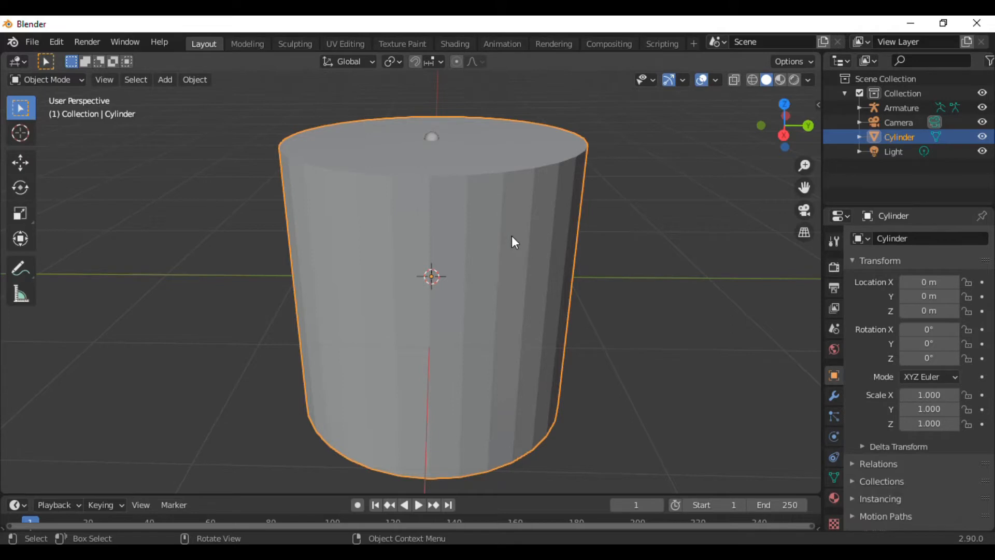
left_click(655, 224)
left_click(571, 225)
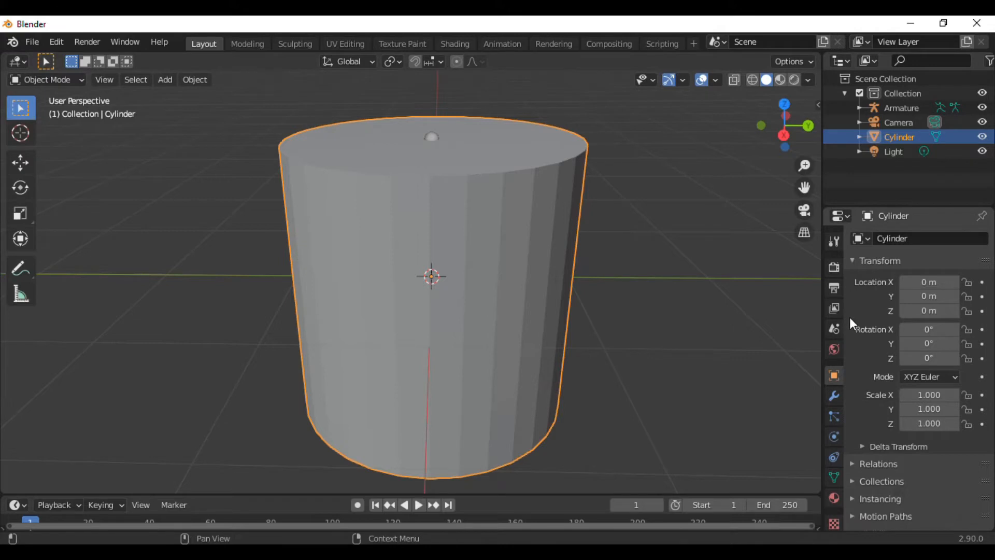
scroll(914, 467, "down", 3)
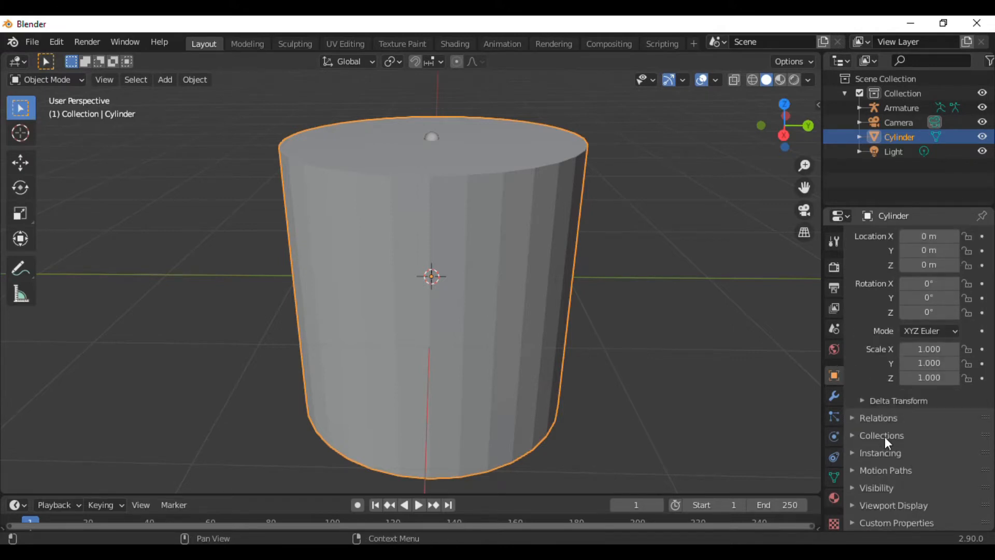
left_click(890, 507)
scroll(899, 463, "down", 8)
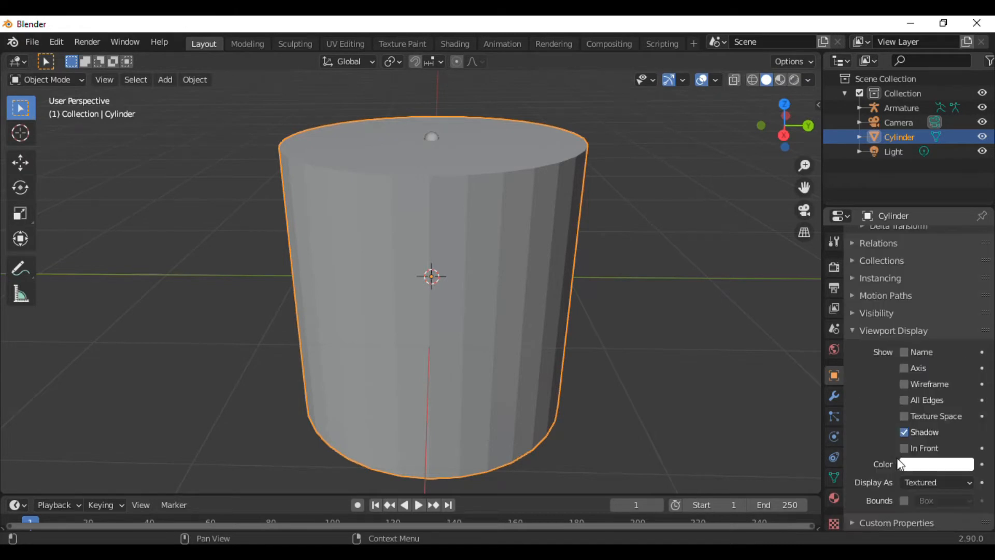
left_click(925, 482)
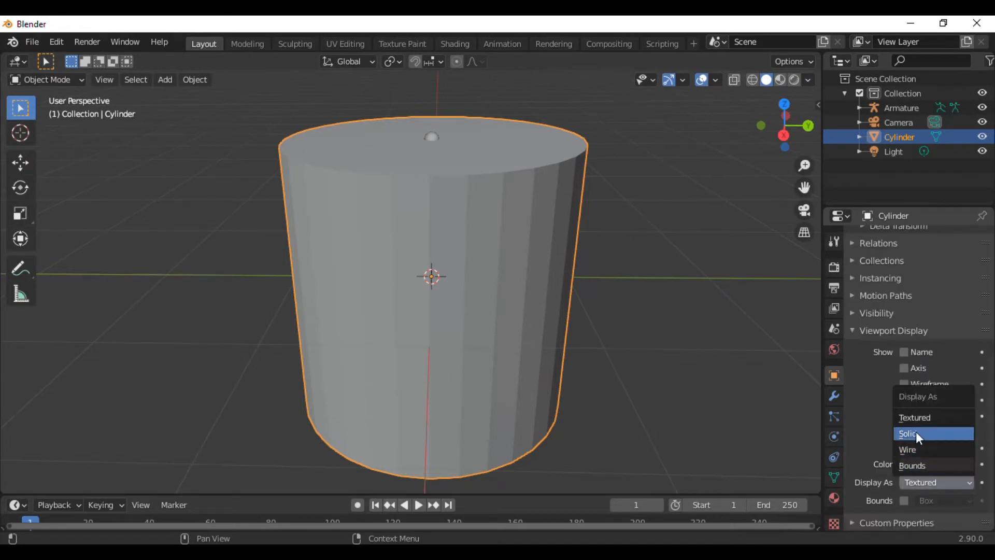
left_click(922, 449)
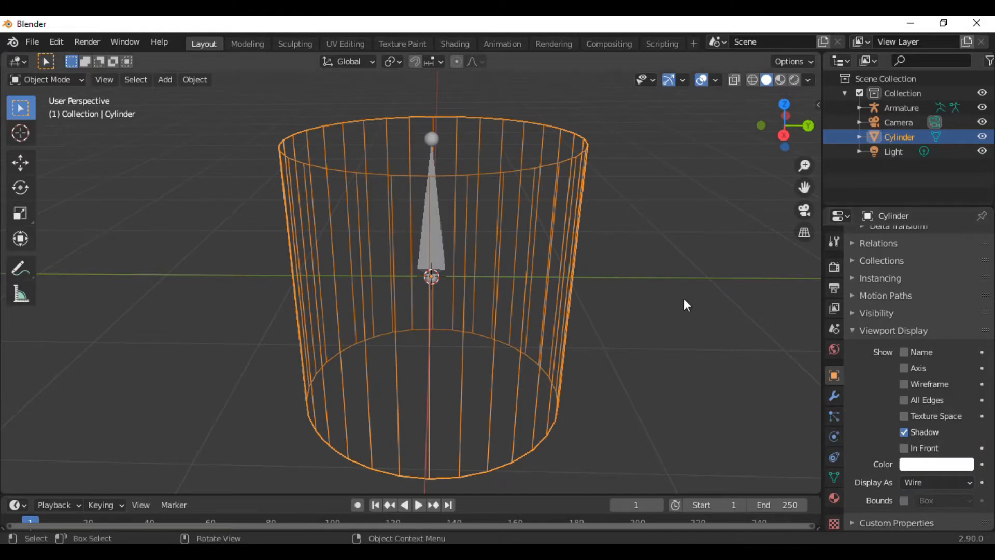
- In the front view, move the armature straight down along Z until its base sits just above the cylinder's bottom
middle_click_drag(683, 307, 422, 141)
left_click(436, 188)
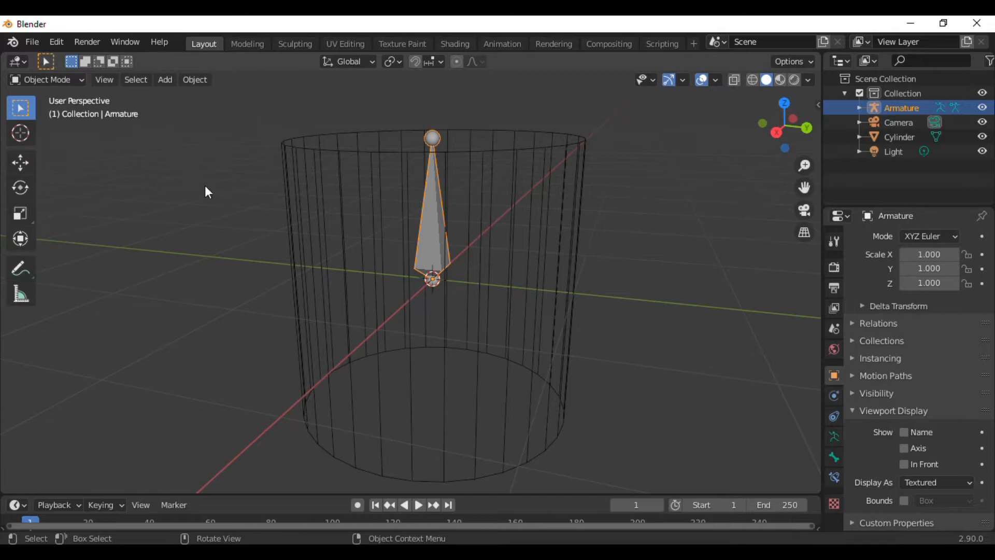
left_click(105, 81)
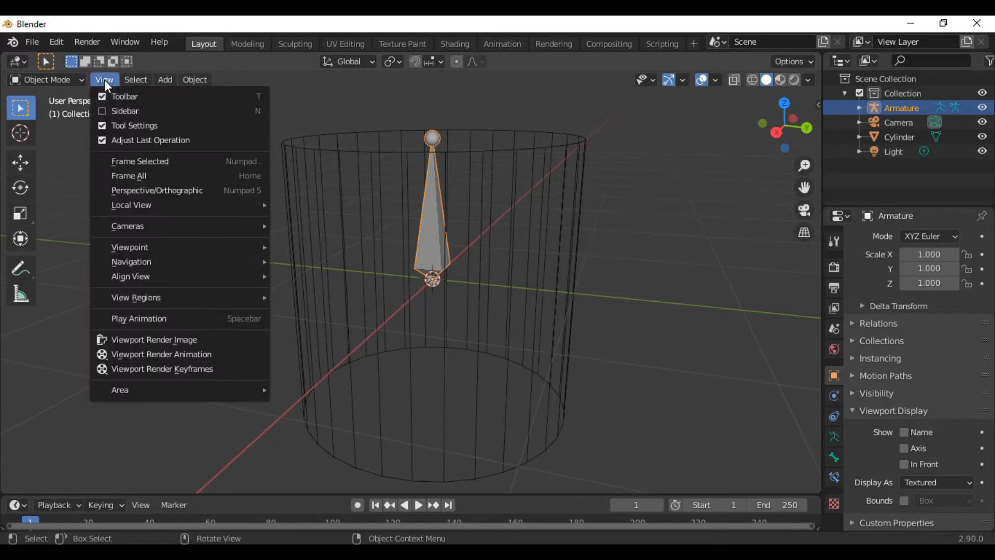
mouse_move(179, 243)
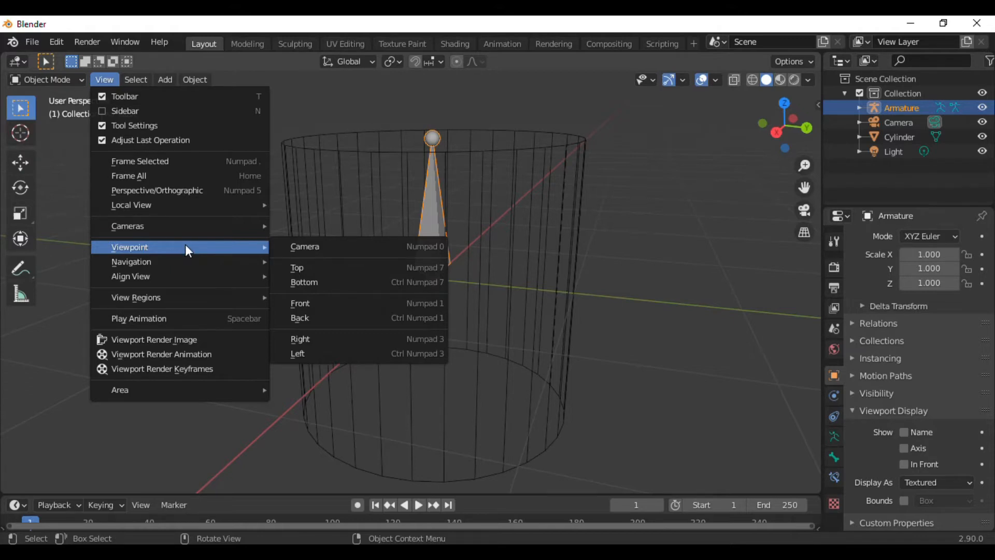
left_click(338, 305)
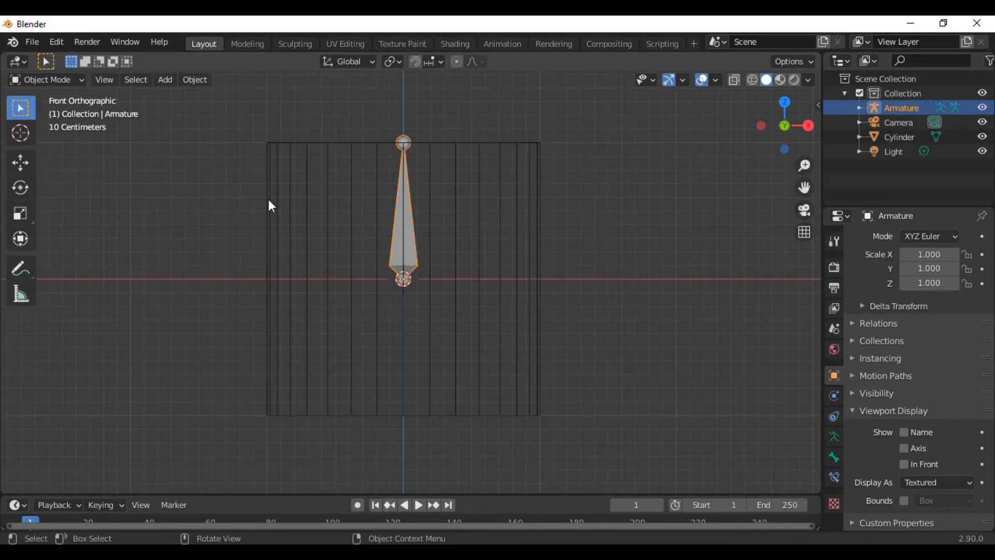
left_click(20, 134)
left_click(29, 160)
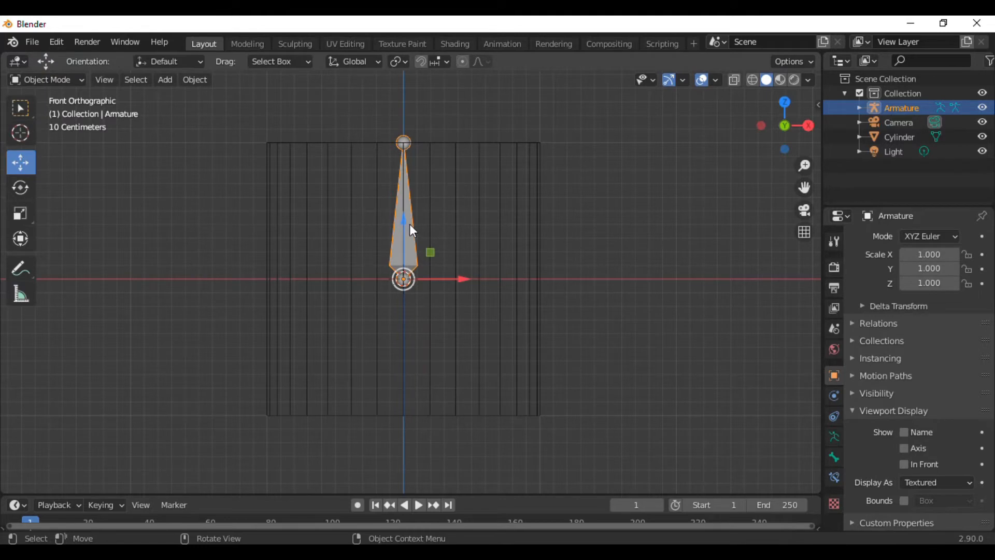
left_click_drag(412, 230, 401, 355)
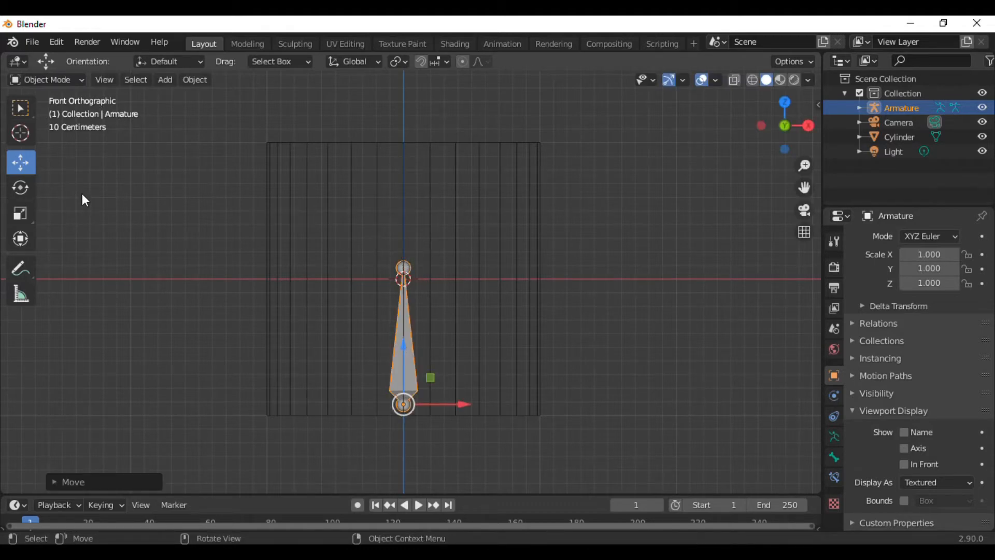
- In Edit Mode, extrude a second bone from the first bone's tip straight up to just below the cylinder's top
left_click(64, 81)
left_click(61, 113)
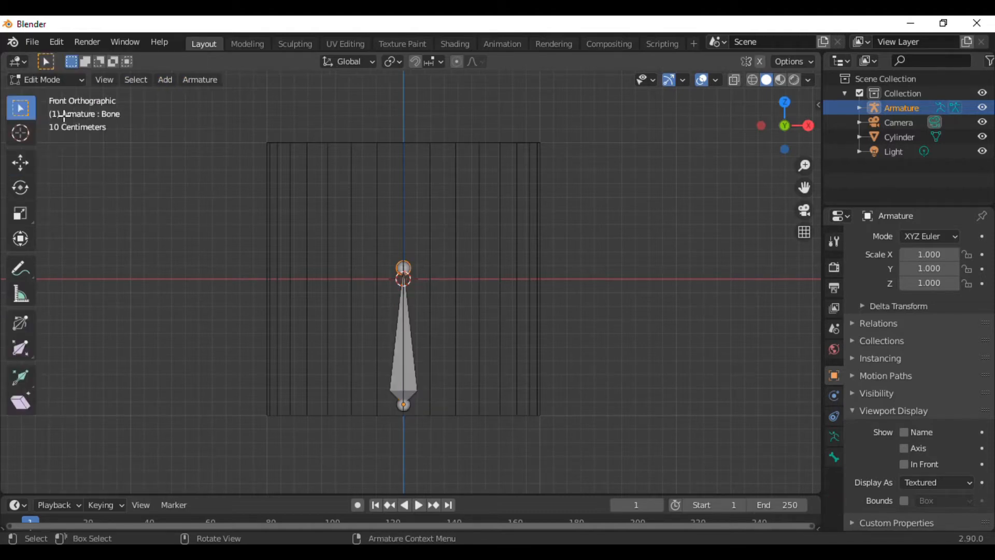
left_click(412, 378)
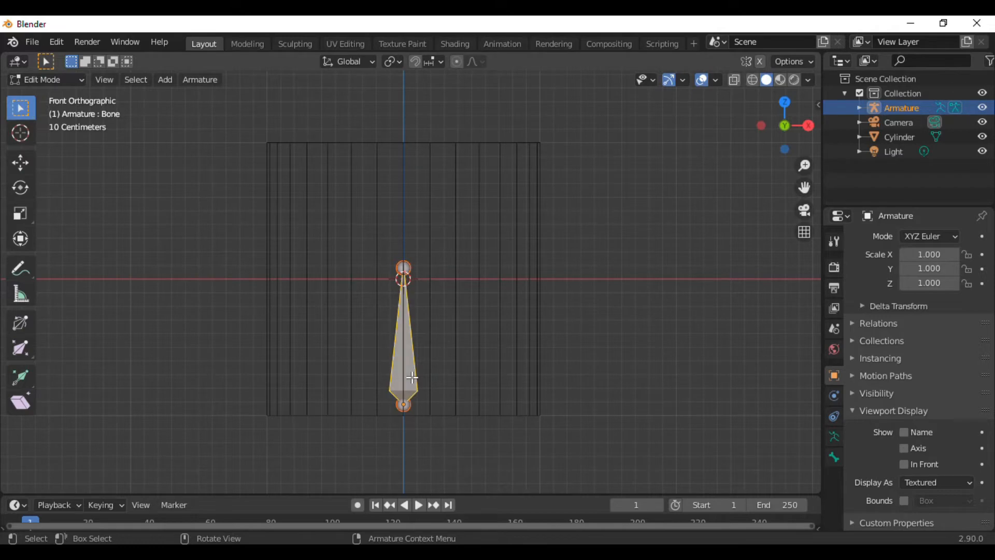
left_click(407, 268)
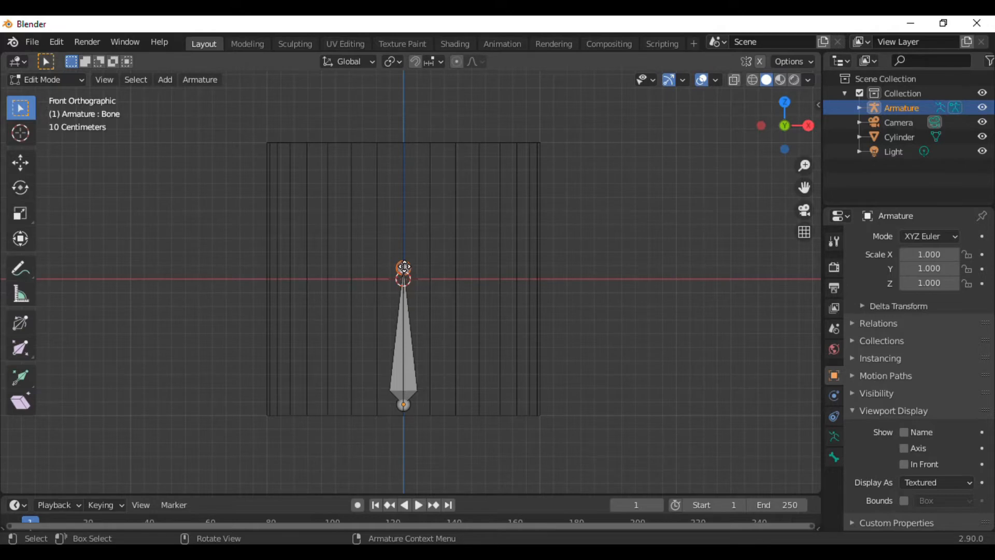
key("e")
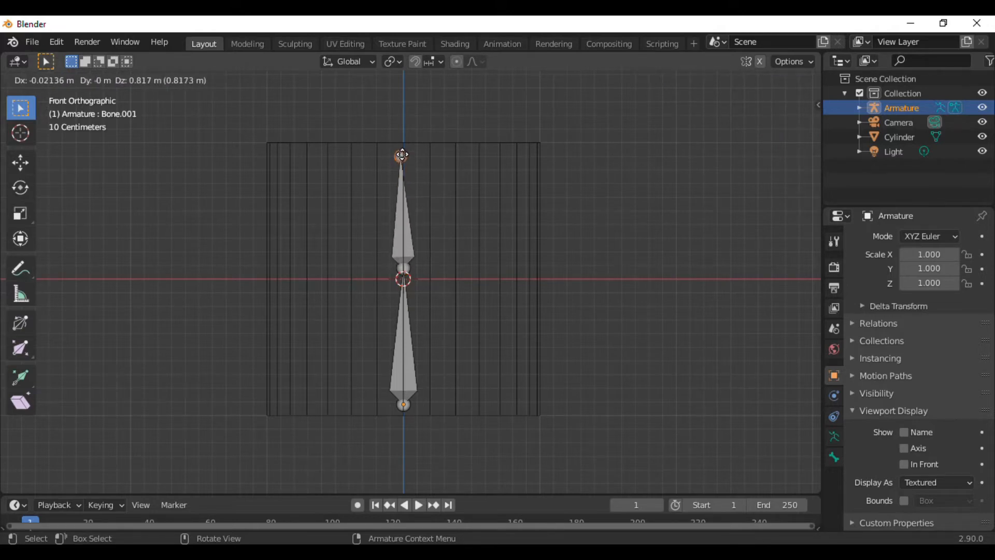
left_click(405, 148)
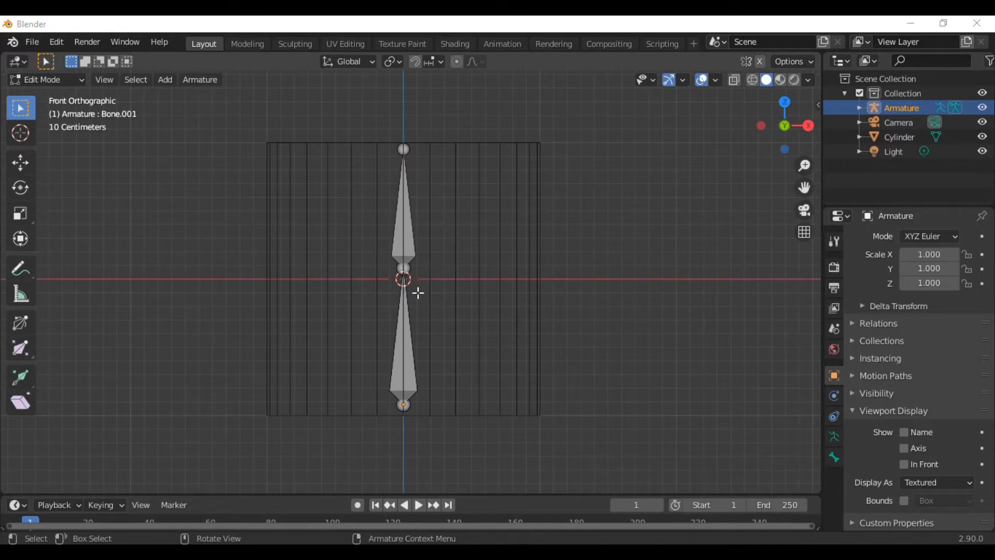
- Select both bones of the armature and switch from Edit Mode to Pose Mode
scroll(420, 232, "up", 1)
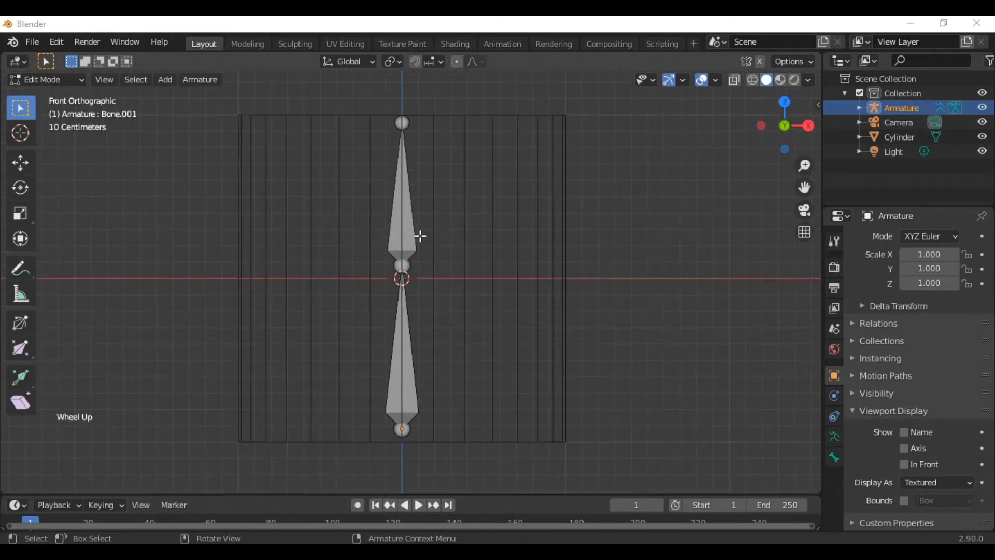
scroll(417, 234, "down", 1)
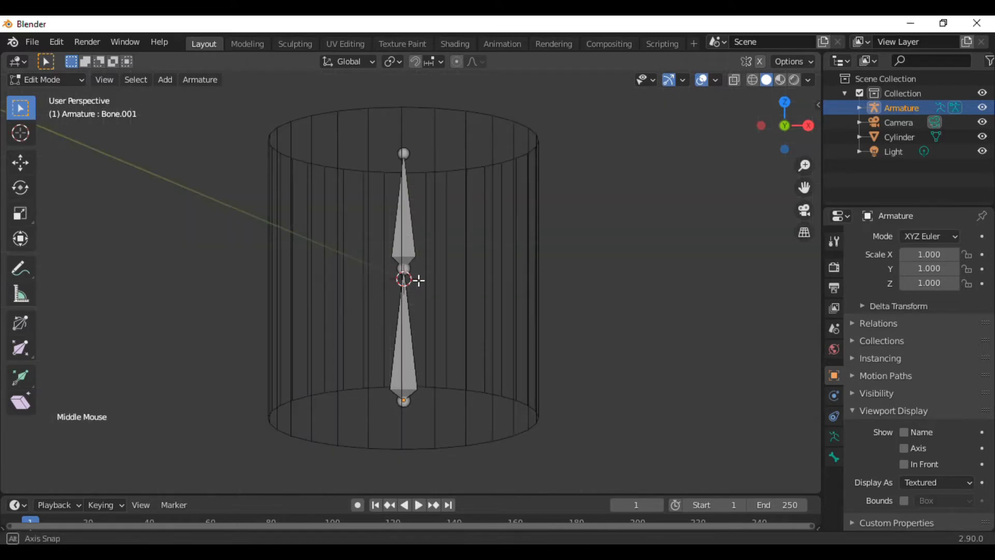
middle_click_drag(582, 298, 377, 342)
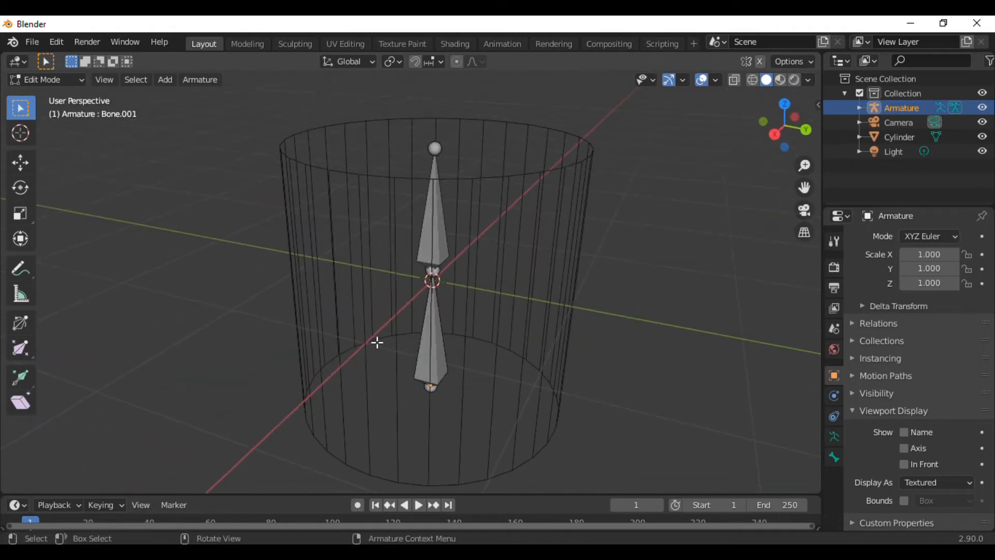
scroll(595, 303, "down", 1)
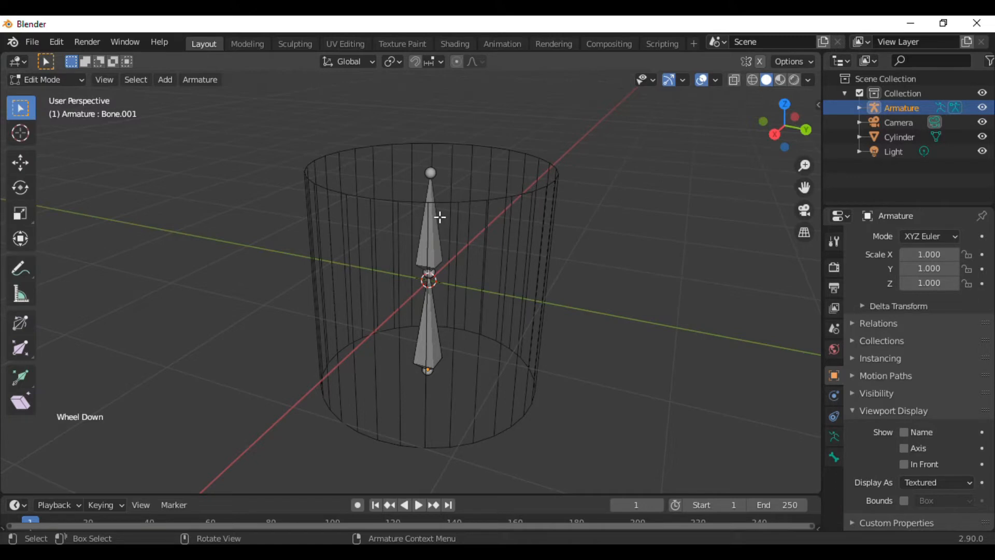
left_click(66, 80)
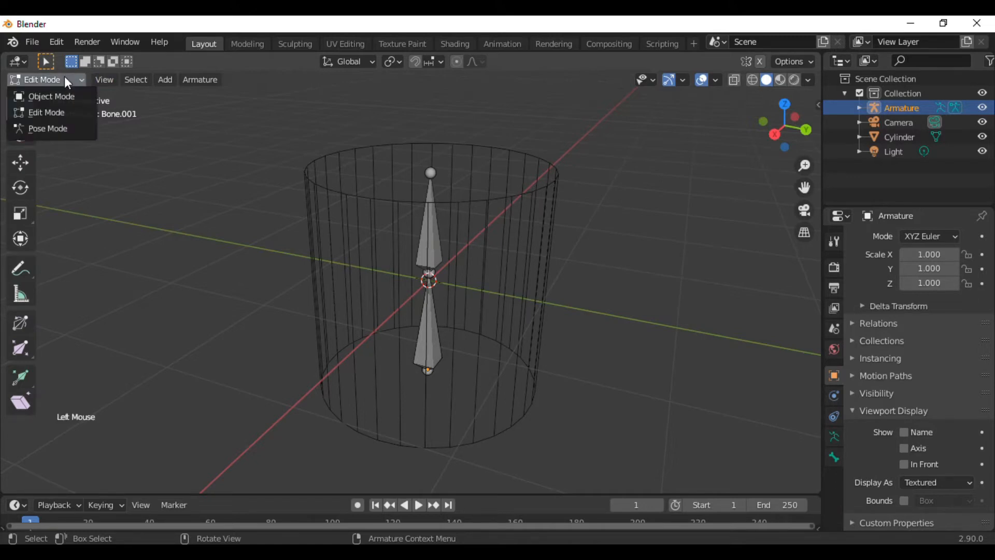
double_click(435, 235)
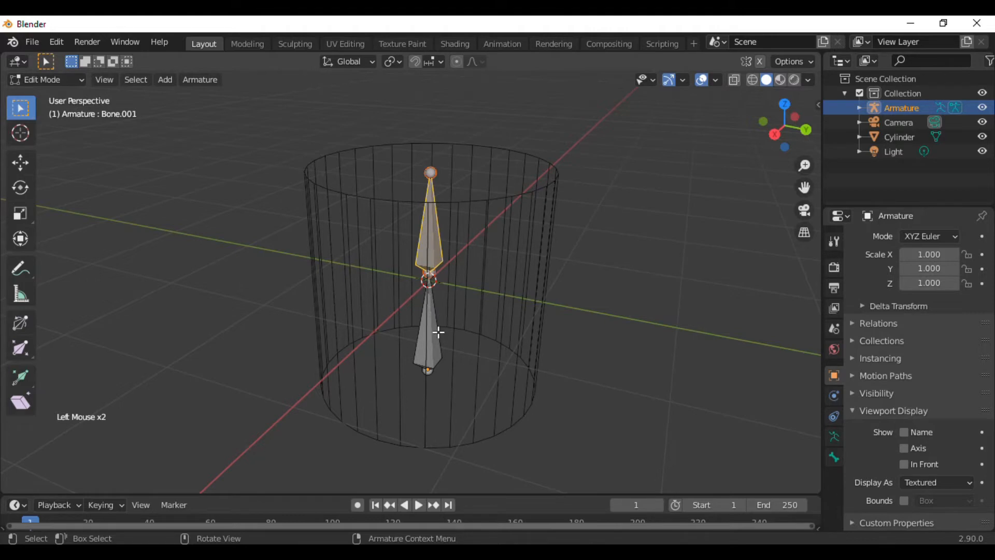
left_click(435, 331, "shift")
left_click(51, 80)
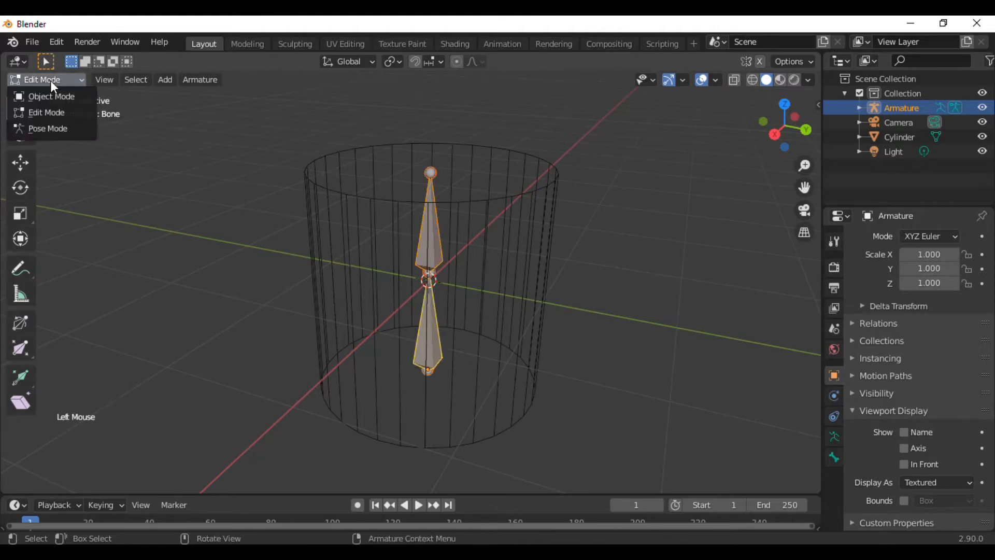
left_click(61, 127)
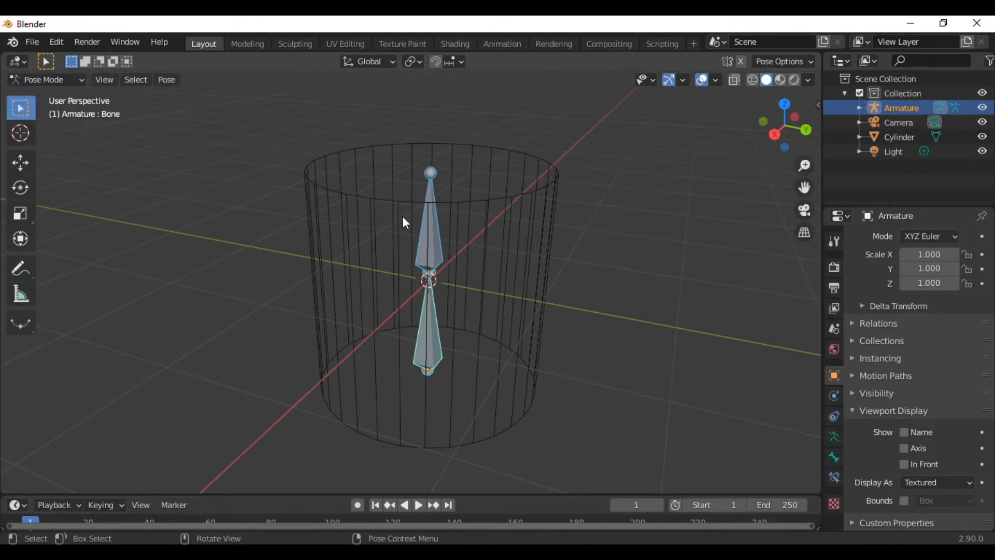
- Try rotating the upper bone and the lower bone separately, leaving each in its rest position
left_click(439, 240)
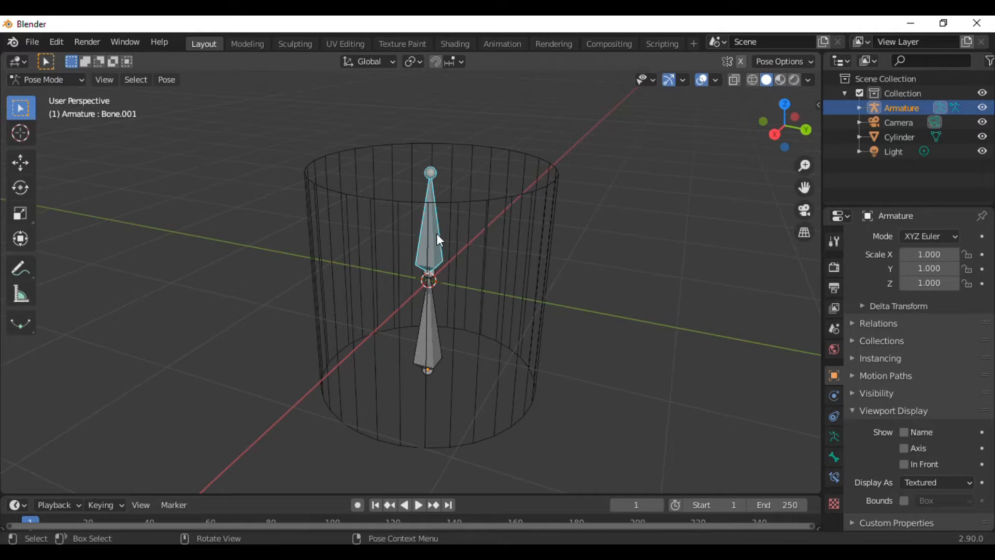
key("t")
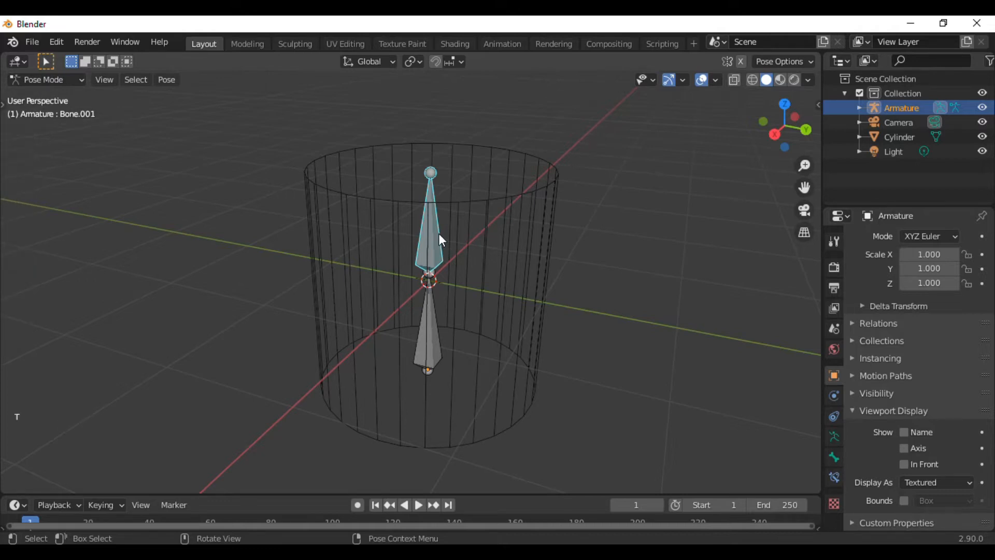
key("t")
key("r")
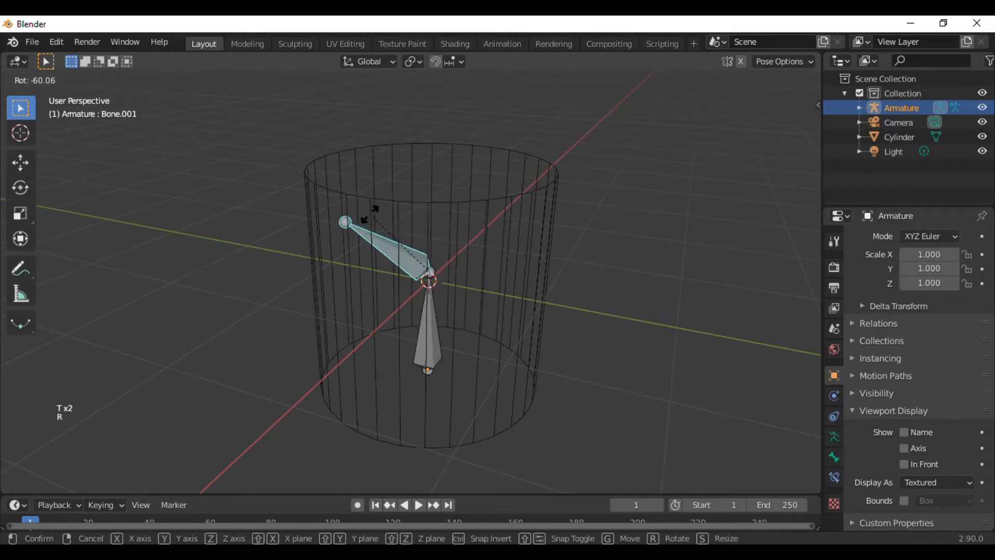
left_click(456, 228)
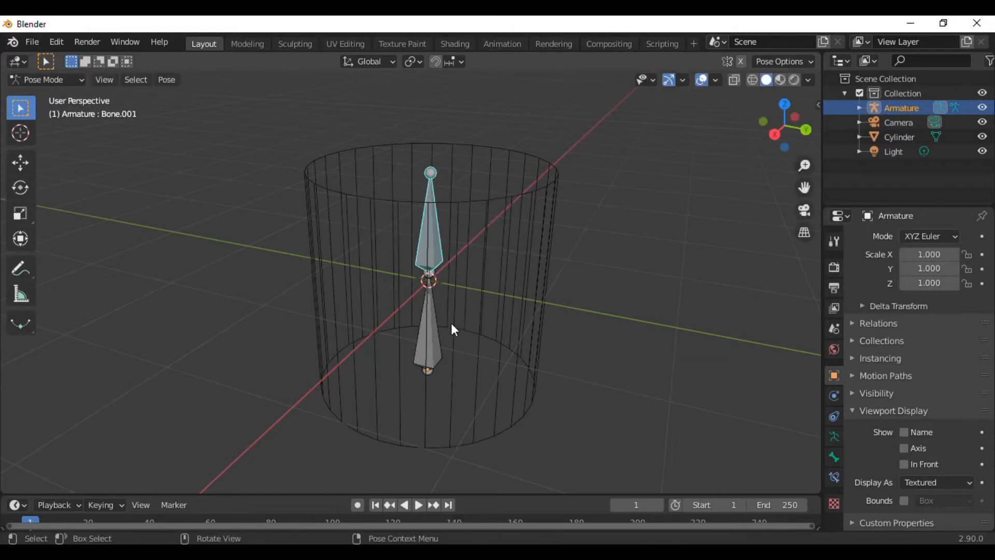
left_click(436, 333)
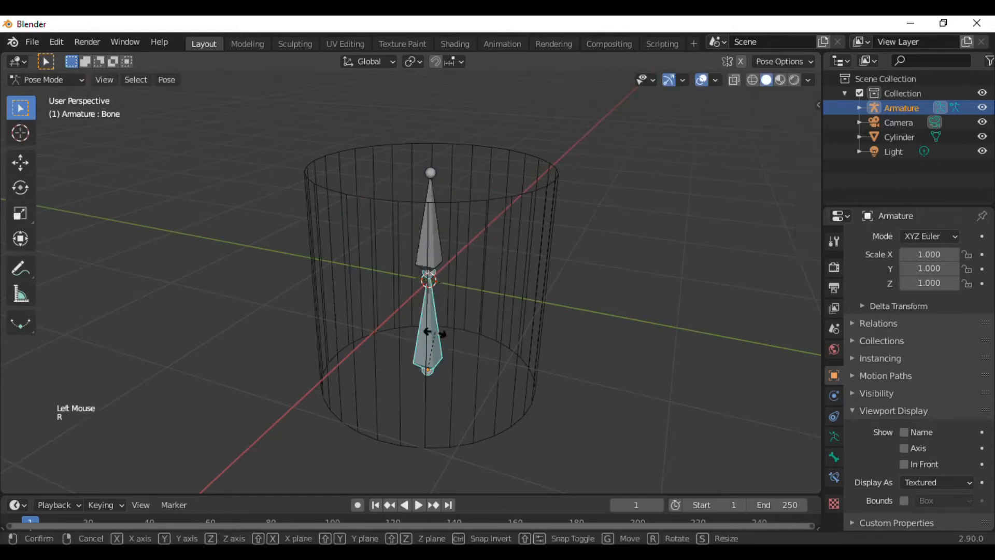
key("r")
left_click(448, 267)
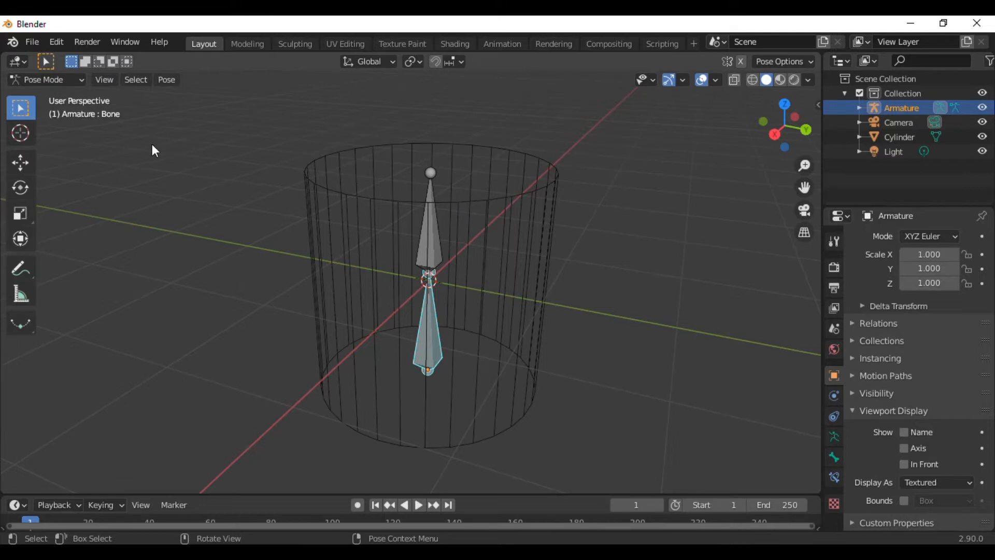
- In Object Mode, parent the cylinder to the armature with automatic weights and check the armature's children in the outliner
left_click(60, 79)
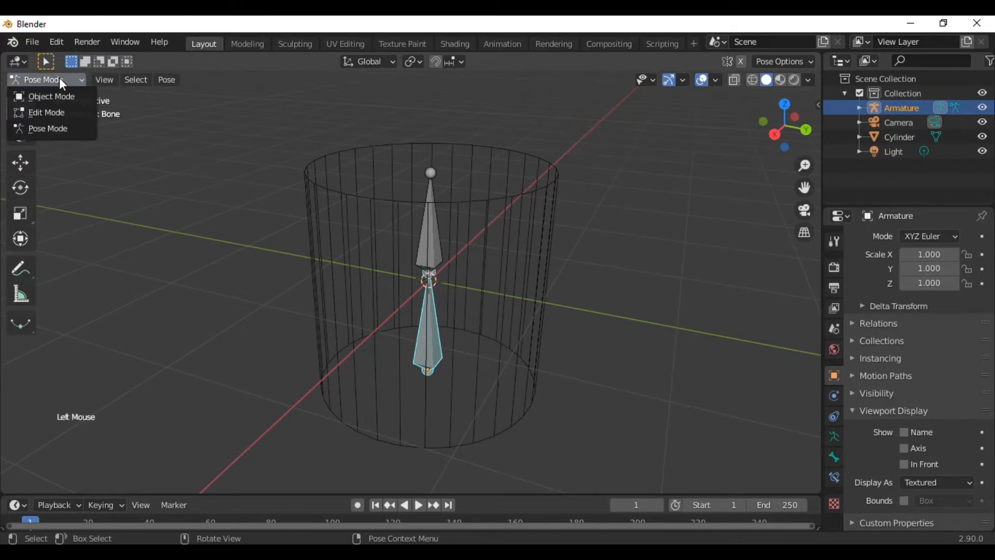
left_click(57, 96)
left_click(282, 206)
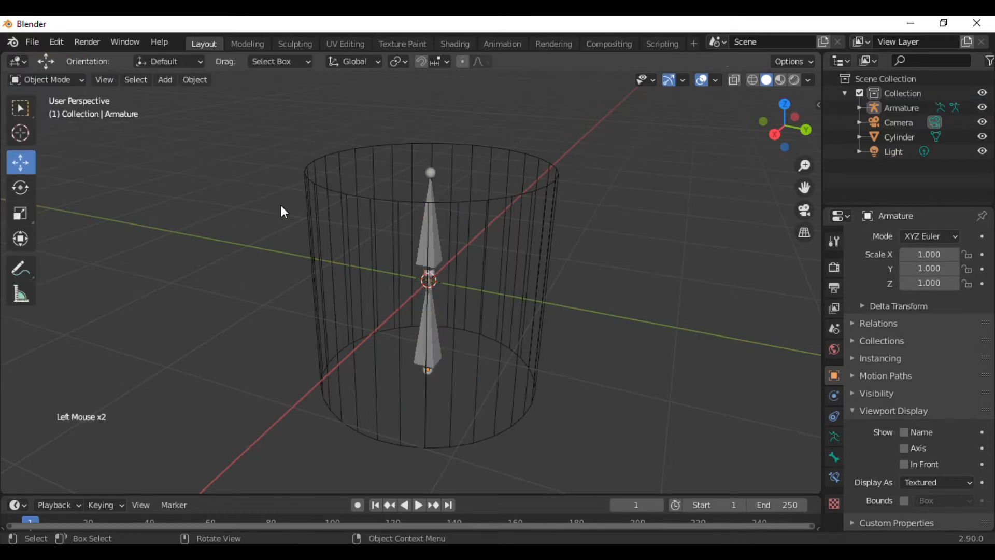
left_click(338, 195)
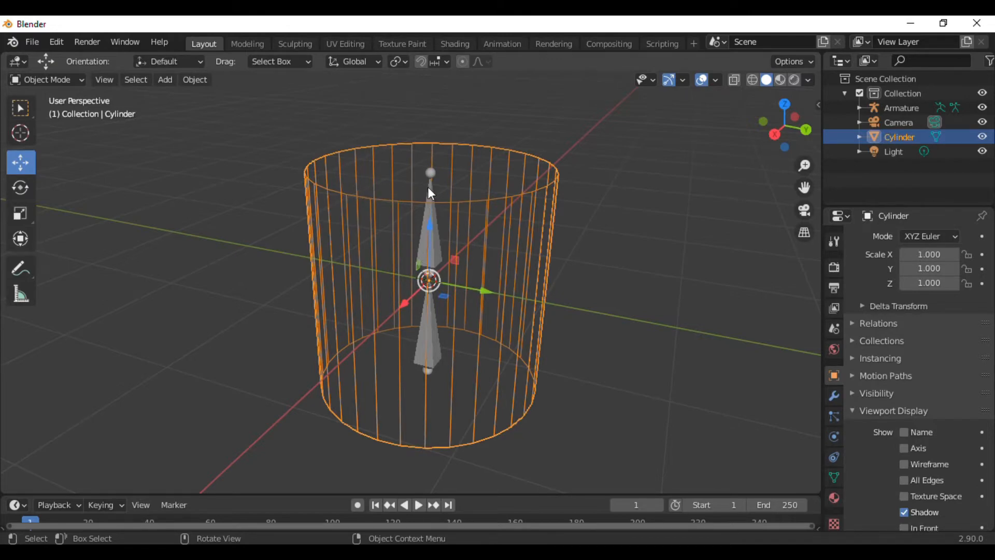
left_click(441, 254, "shift")
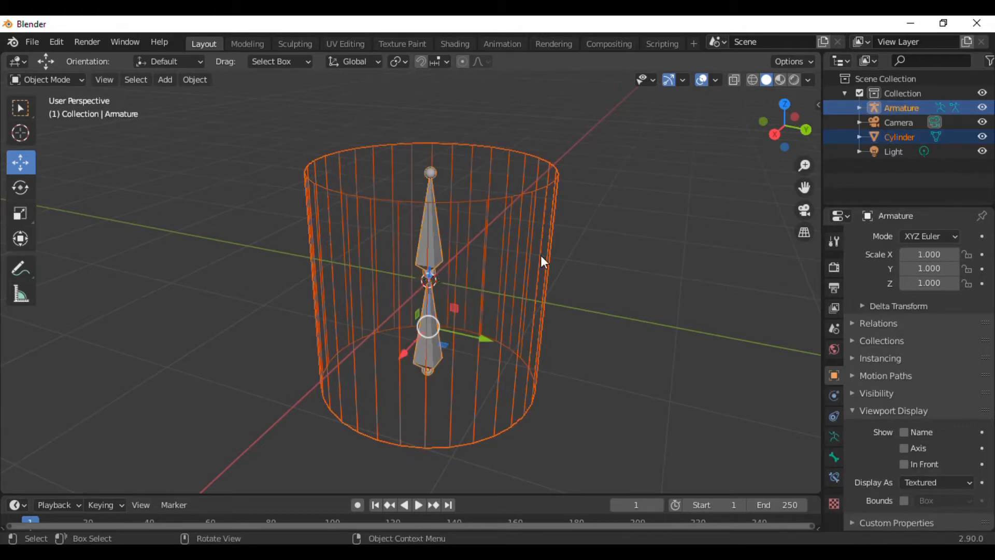
key("ctrl+p")
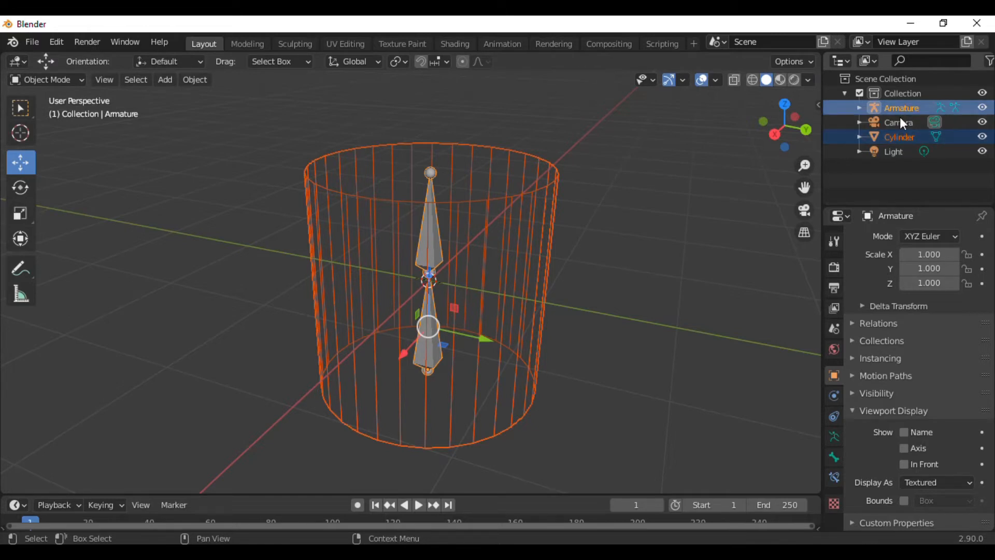
key("ctrl+p")
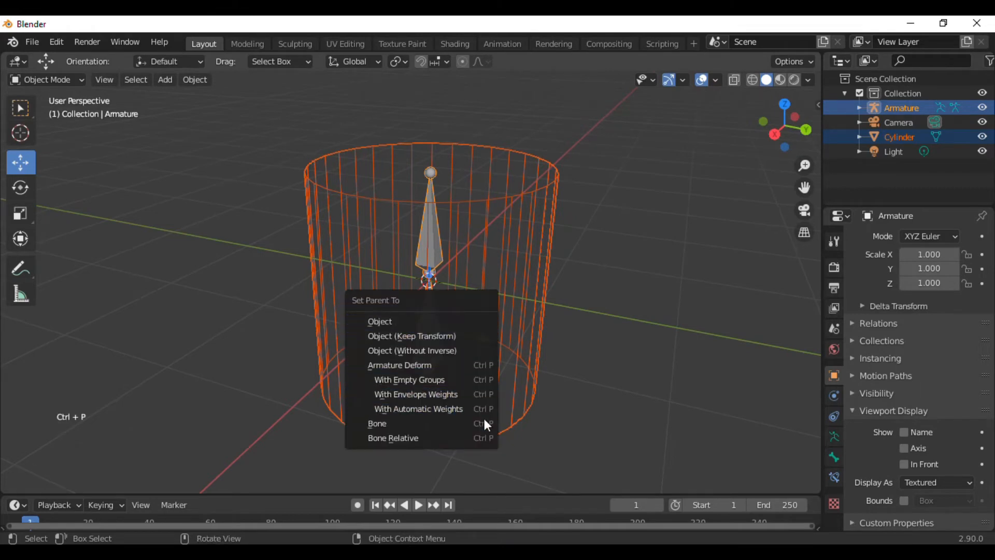
left_click(472, 408)
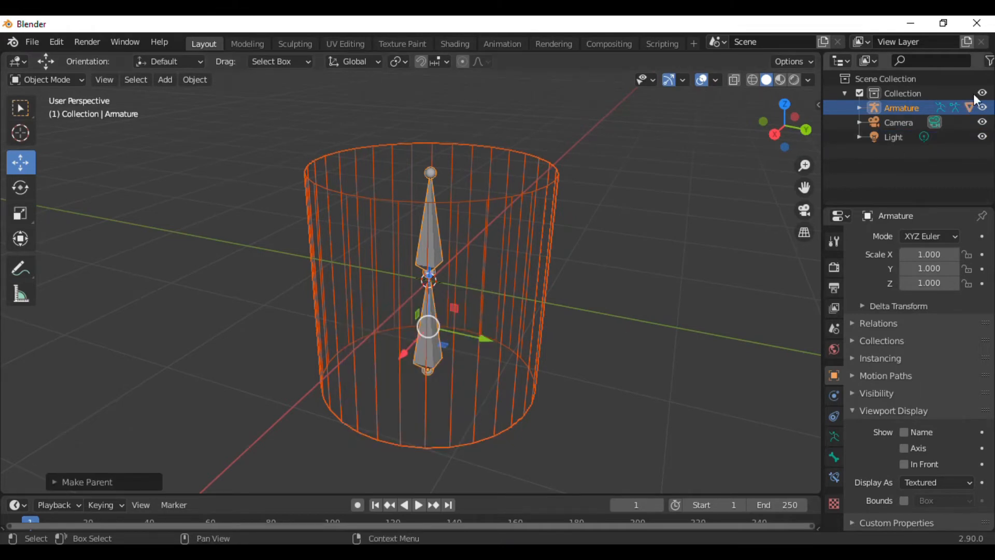
left_click(860, 108)
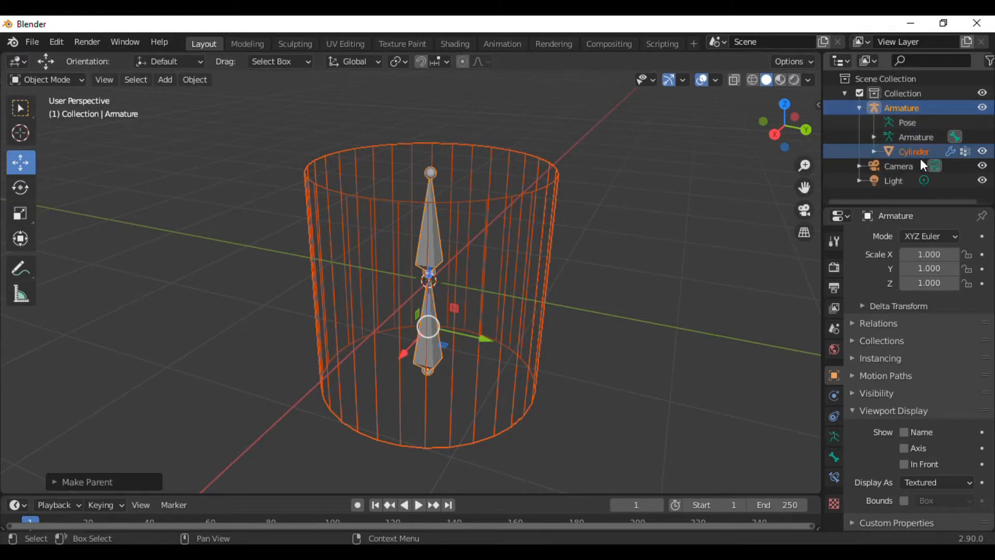
left_click(859, 108)
- Reselect the cylinder and the armature and look at where else the Parent command is offered, without applying it
double_click(671, 207)
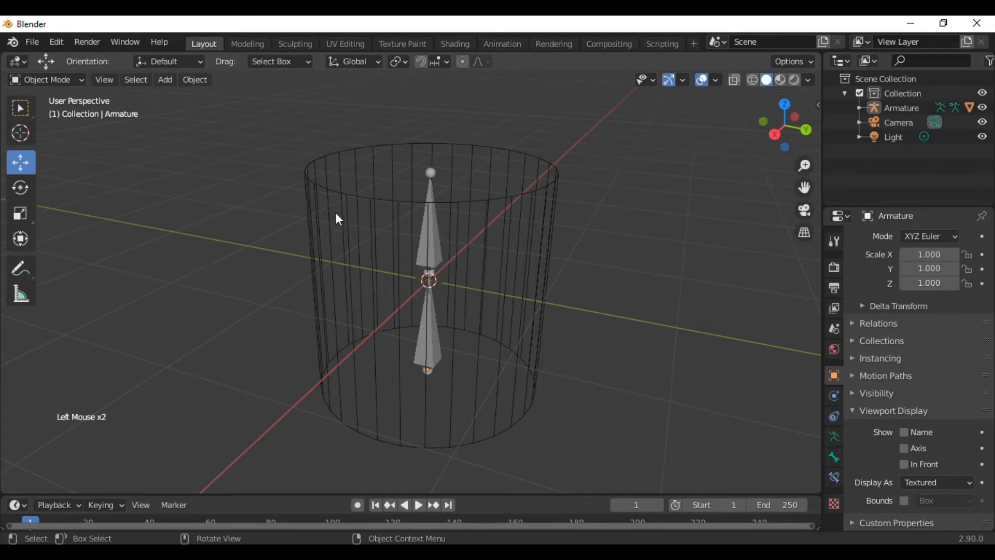
left_click(317, 224)
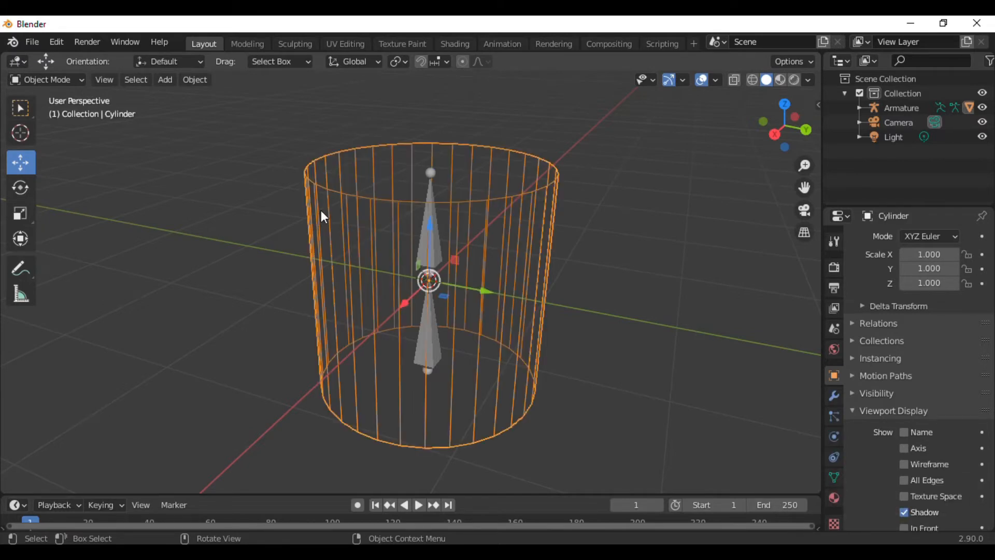
key("shift")
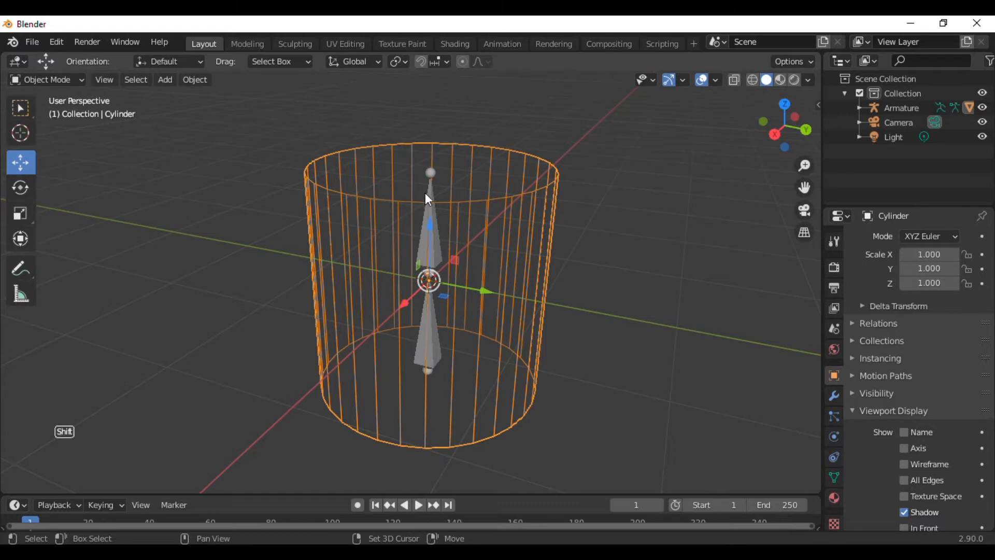
left_click(436, 245, "shift")
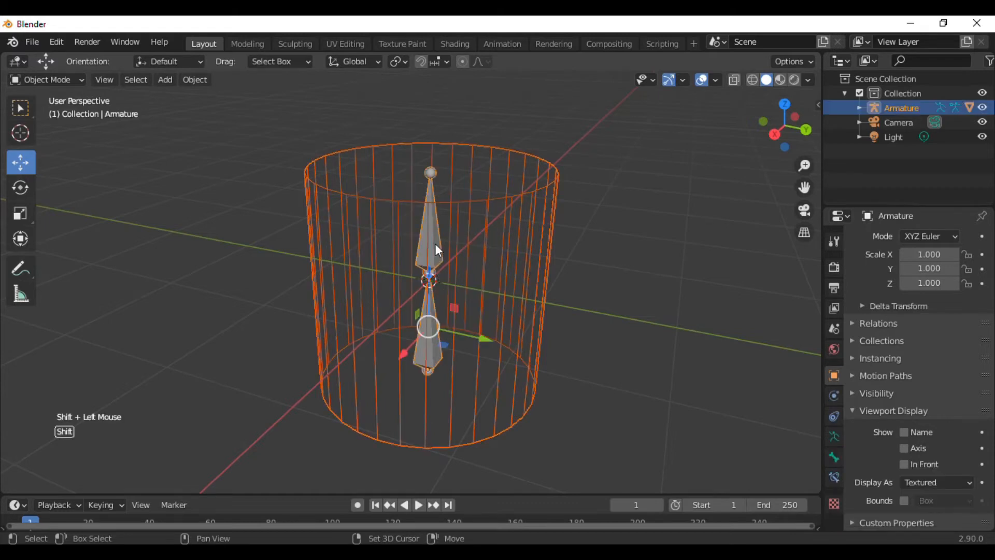
left_click(194, 80)
mouse_move(275, 276)
right_click(693, 288)
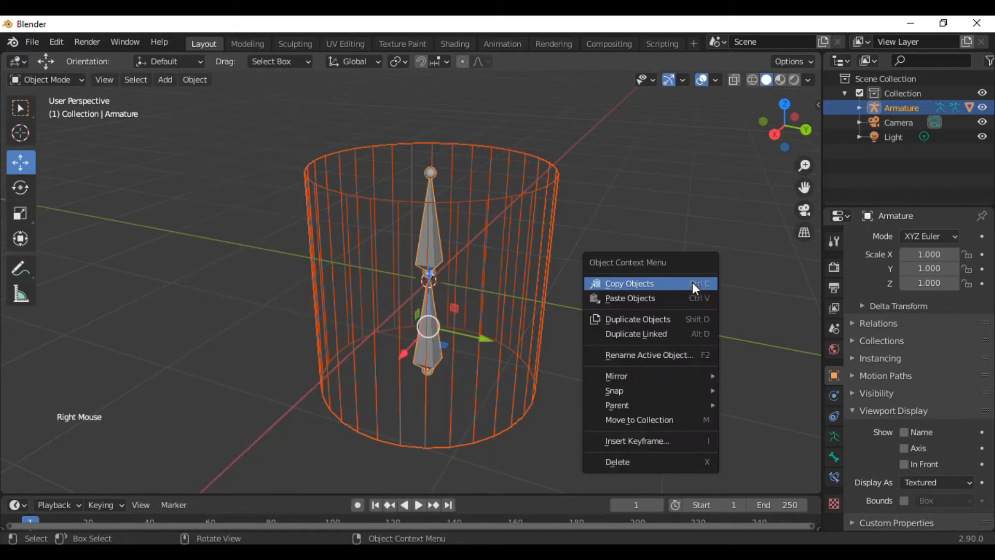
left_click(123, 166)
- Switch the armature to Pose Mode and try rotating the lower bone and the upper bone separately, cancelling each rotation
left_click(61, 80)
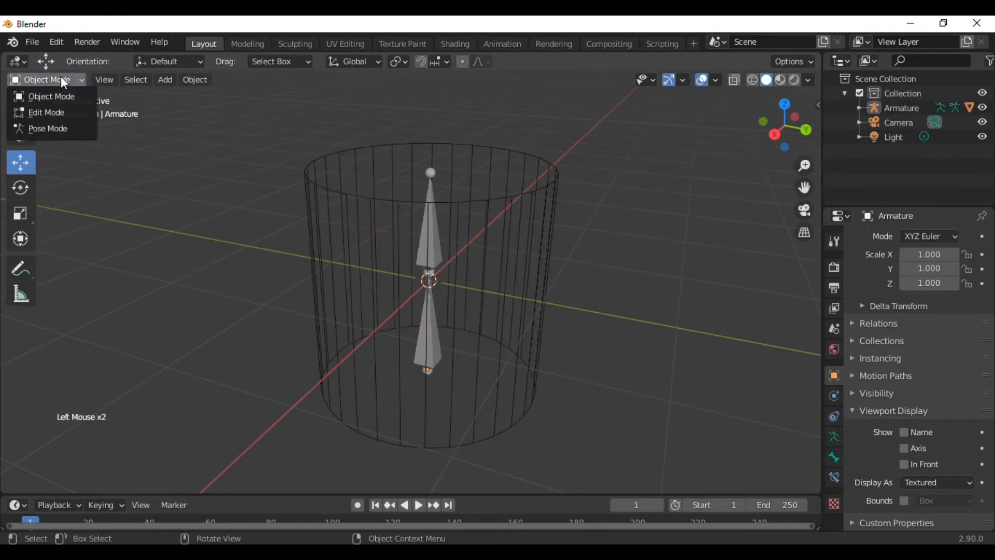
left_click(65, 130)
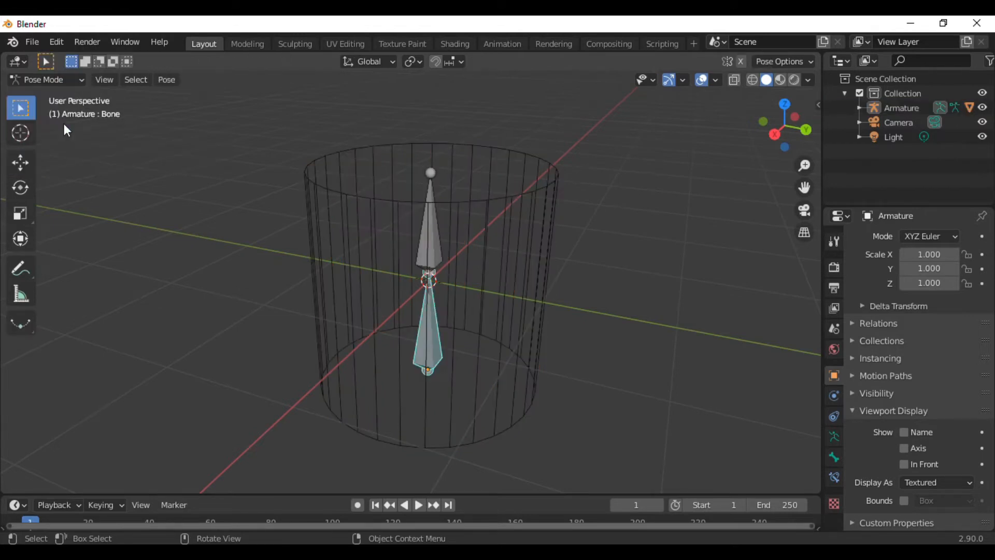
left_click(435, 249)
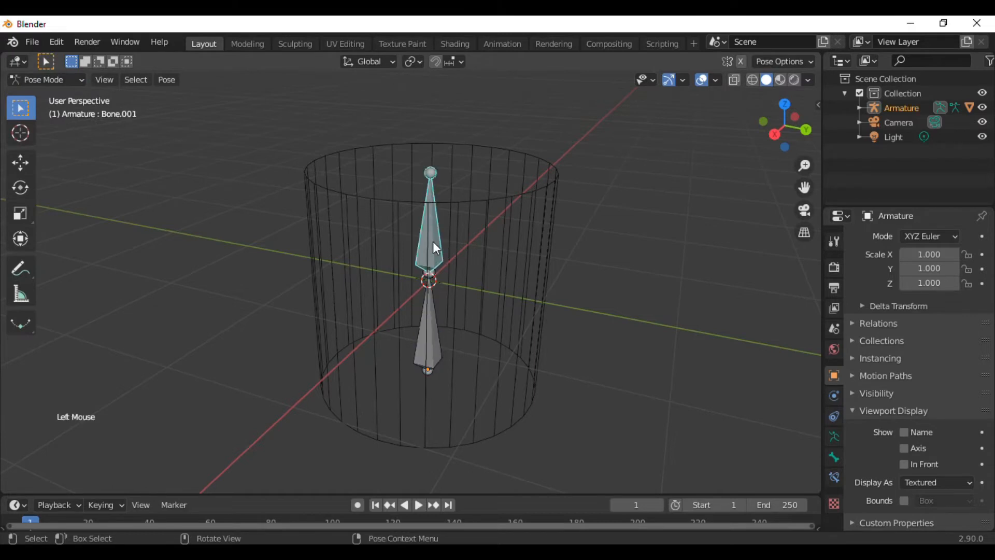
left_click(434, 332)
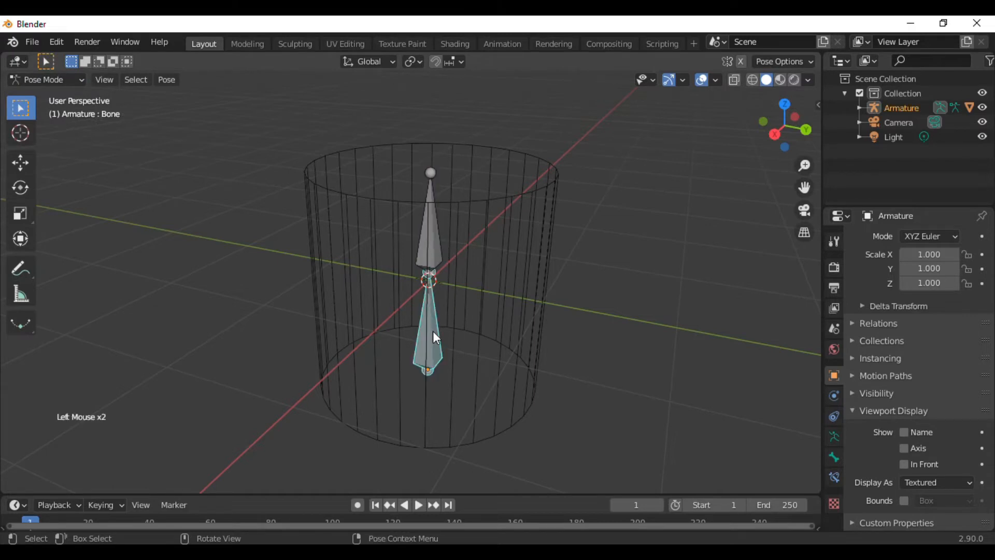
key("r")
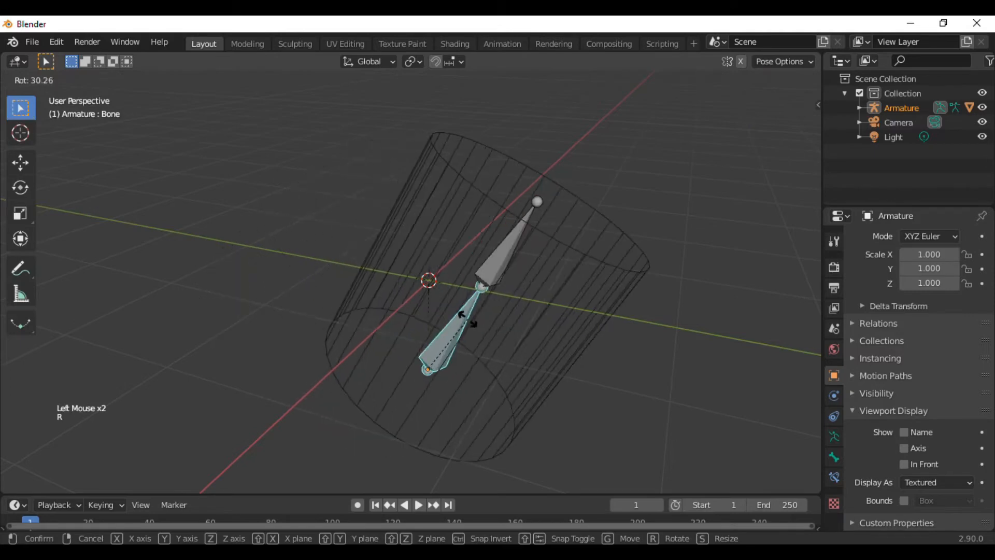
right_click(430, 286)
left_click(436, 253)
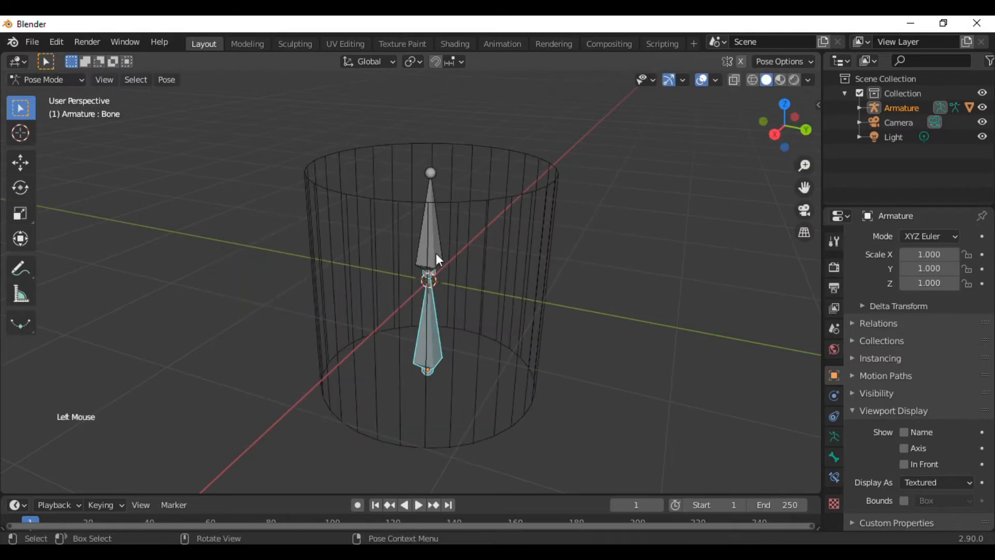
key("r")
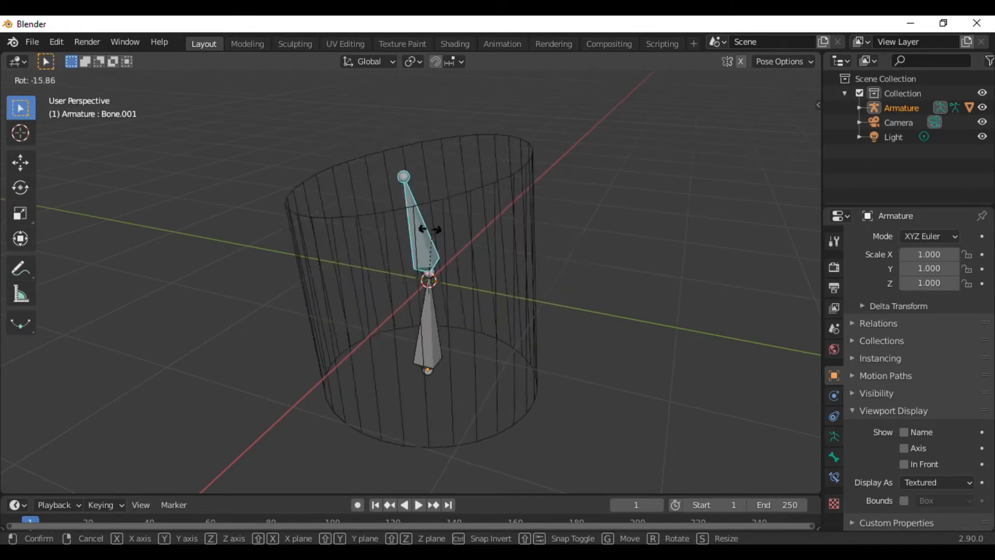
right_click(449, 236)
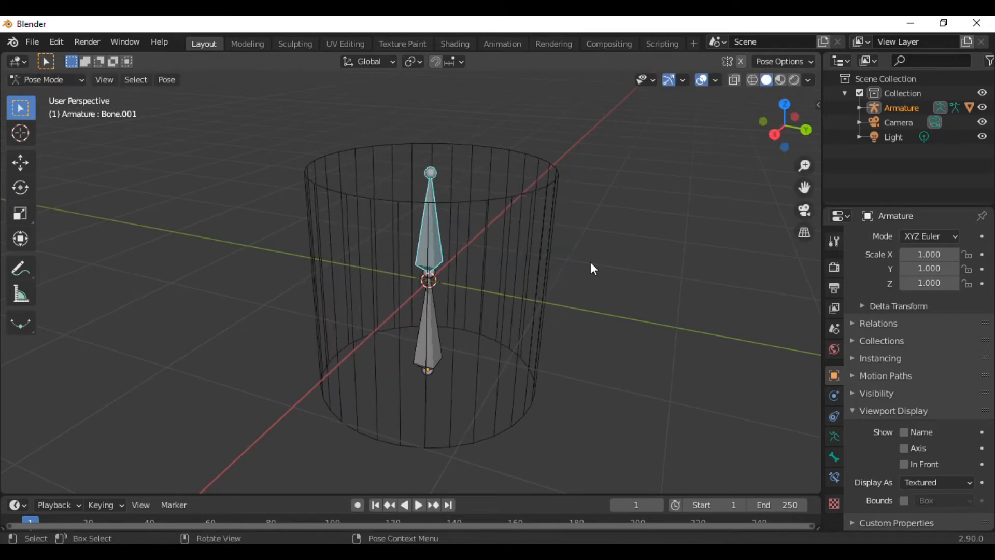
left_click(608, 268)
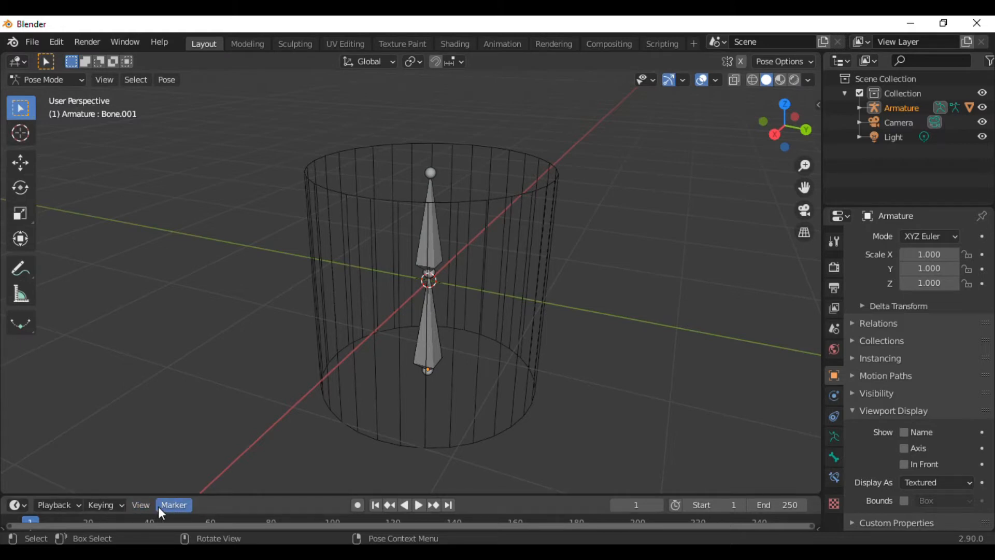
- Enlarge the timeline area so its frame ruler and keyframe tracks can be seen below the 3D view
left_click(143, 506)
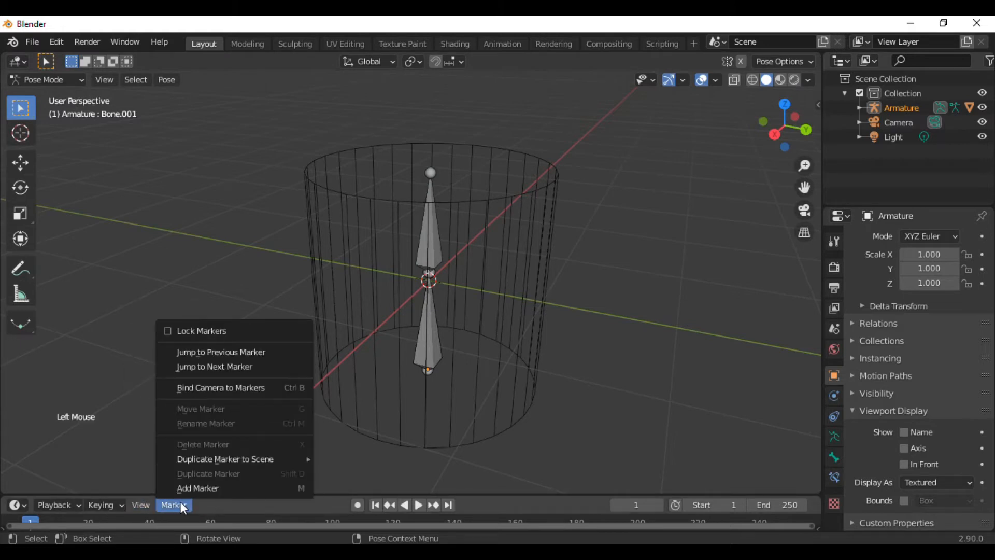
left_click_drag(505, 493, 520, 366)
left_click(141, 378)
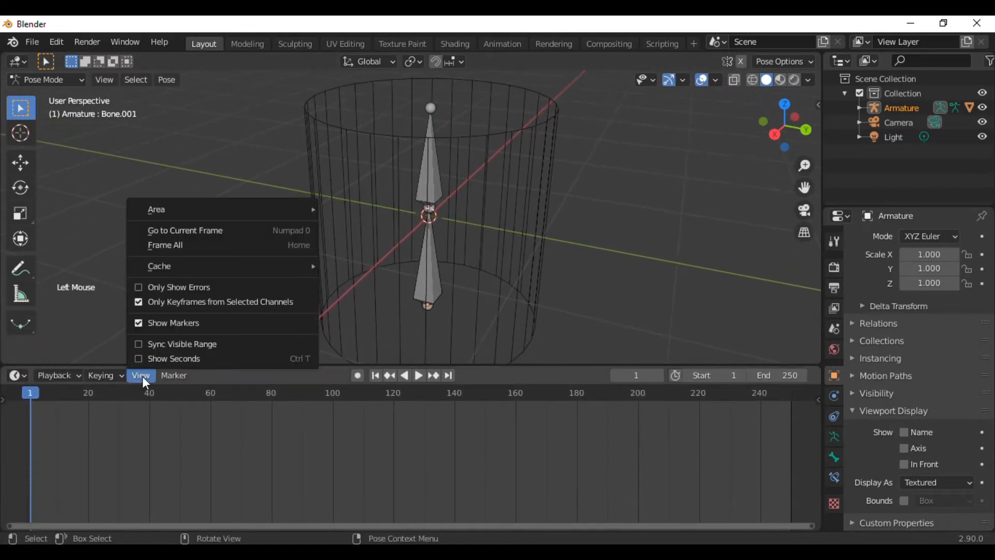
mouse_move(164, 378)
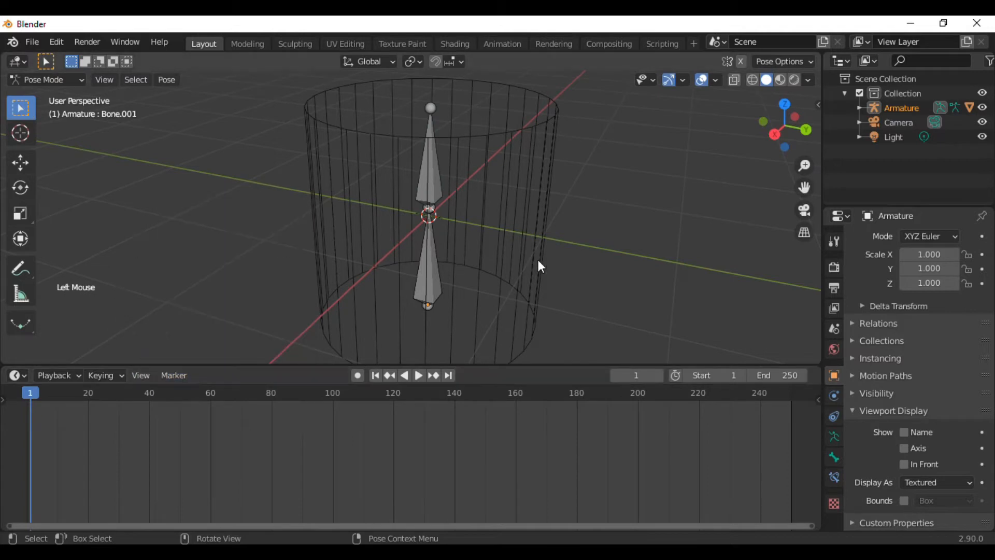
left_click(614, 255)
scroll(608, 277, "down", 1)
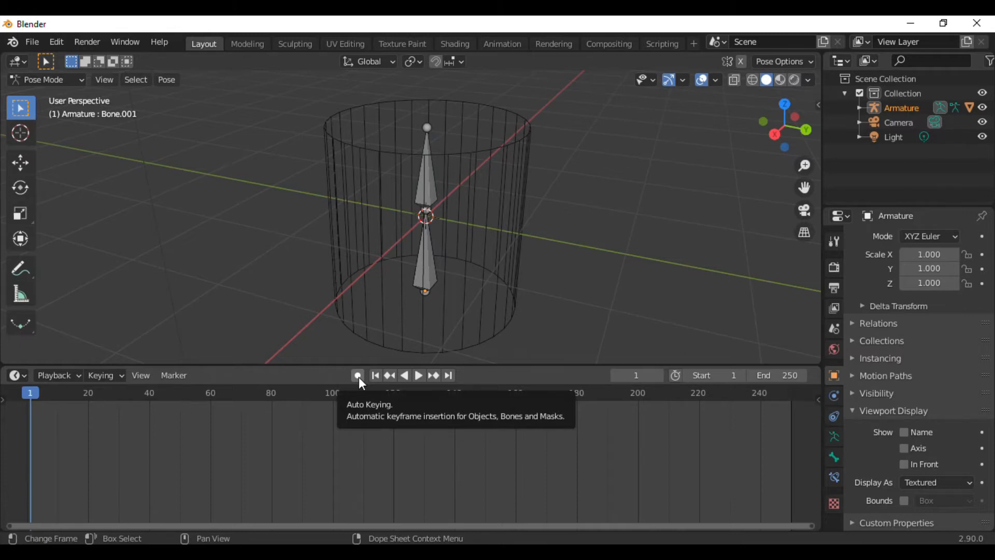
- Try selecting both bones together and the upper bone alone in Pose Mode
left_click(268, 266)
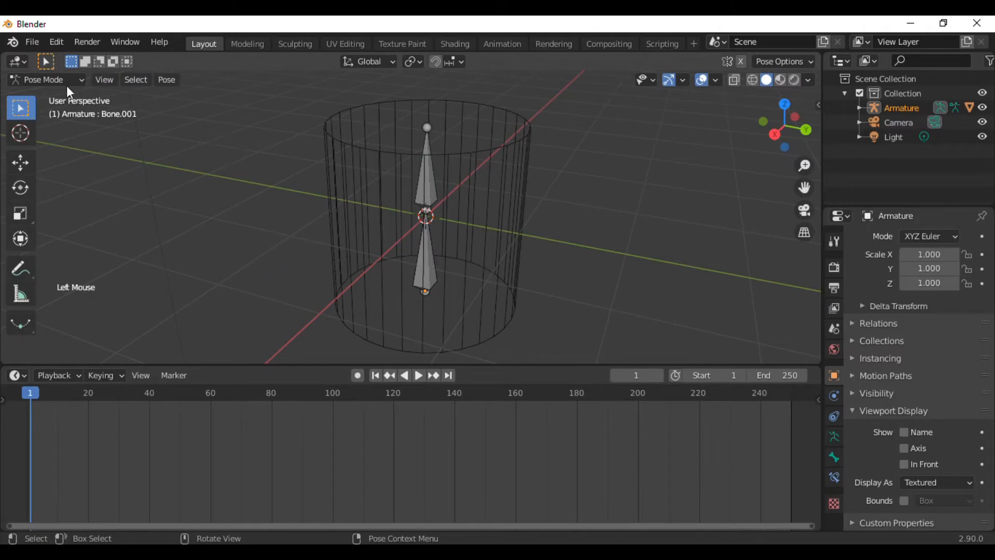
left_click(435, 187)
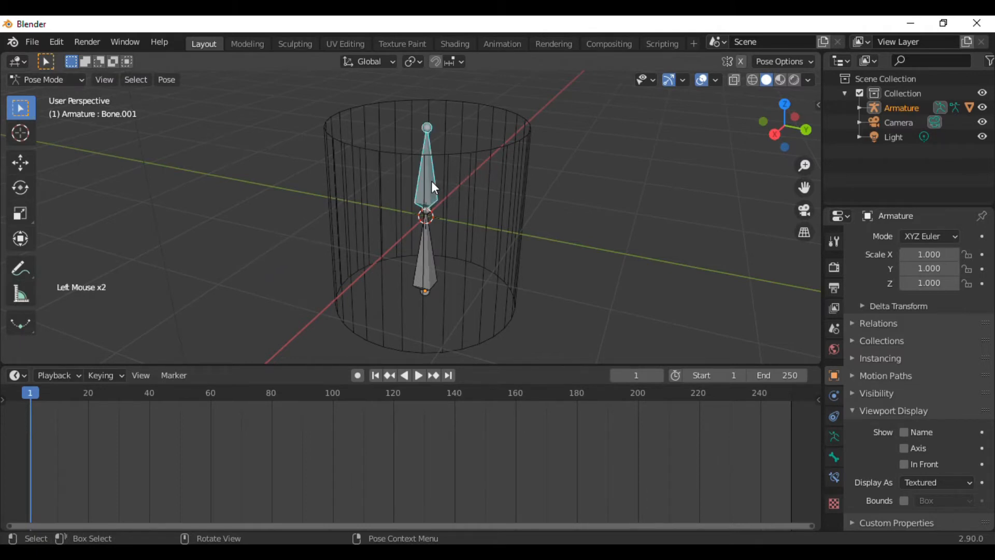
left_click(434, 270, "shift")
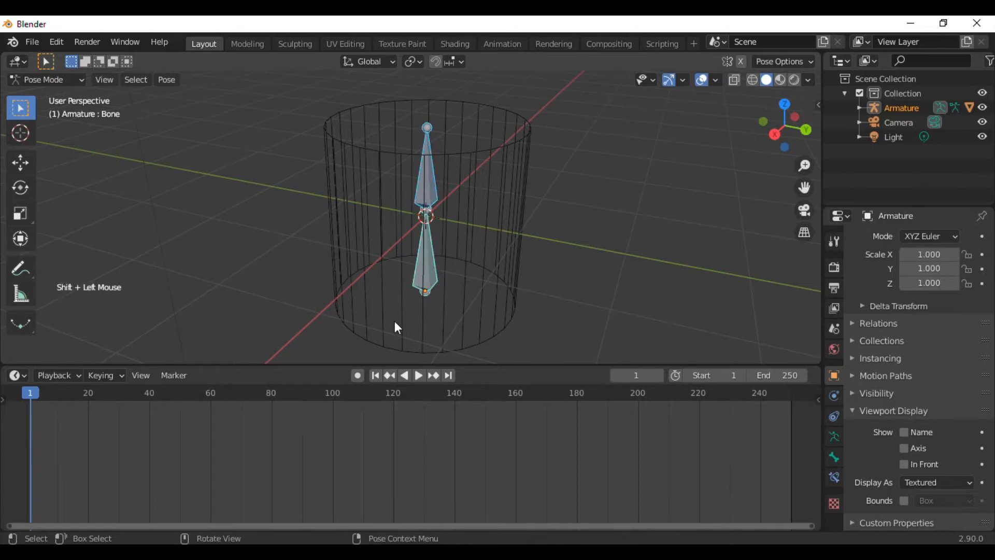
left_click(715, 220)
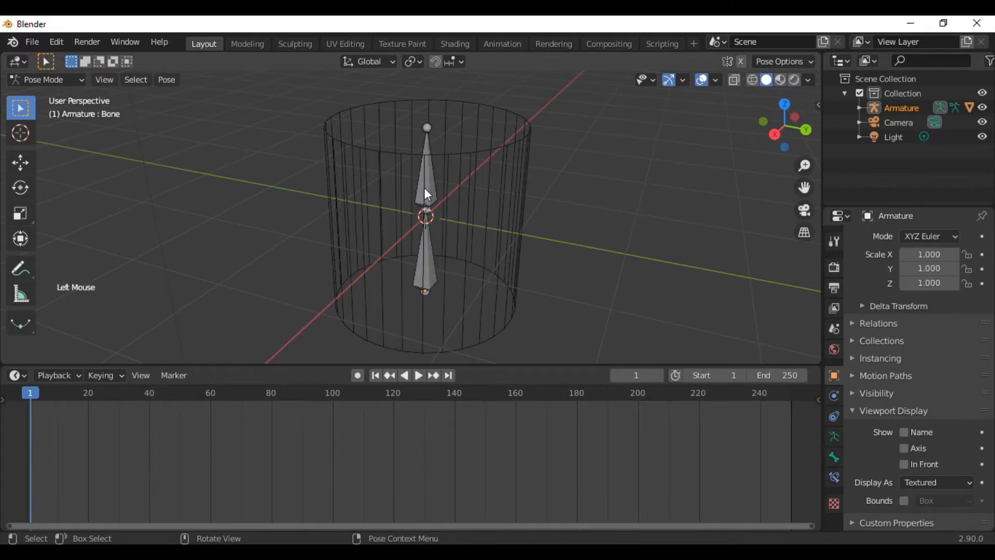
left_click(435, 192)
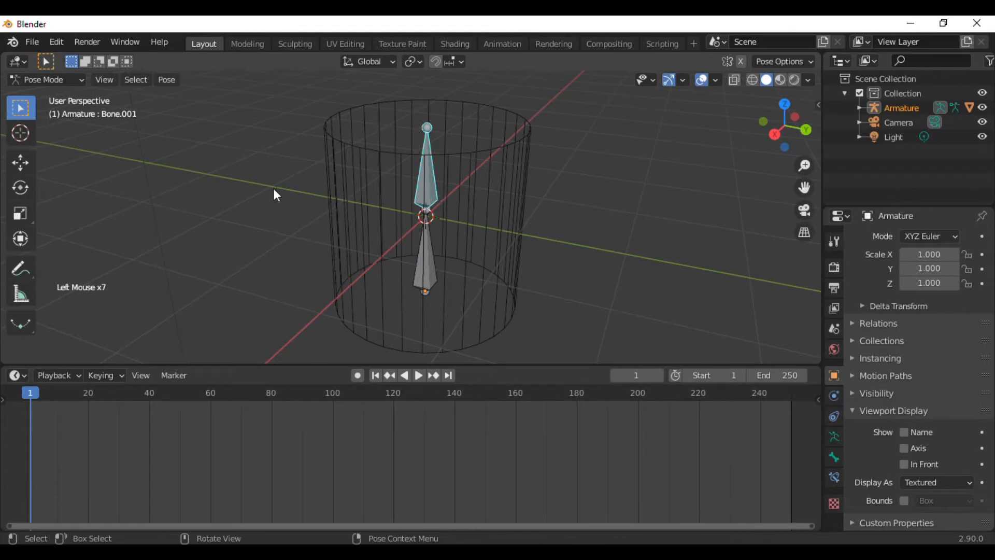
- Switch to Object Mode and select the armature as a whole, without the cylinder
left_click(61, 76)
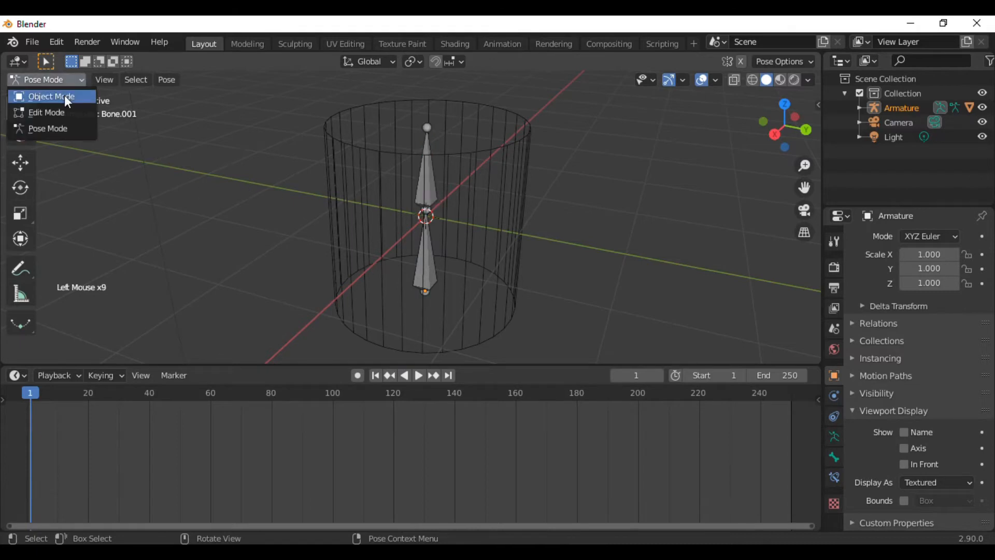
left_click(62, 95)
left_click(432, 182)
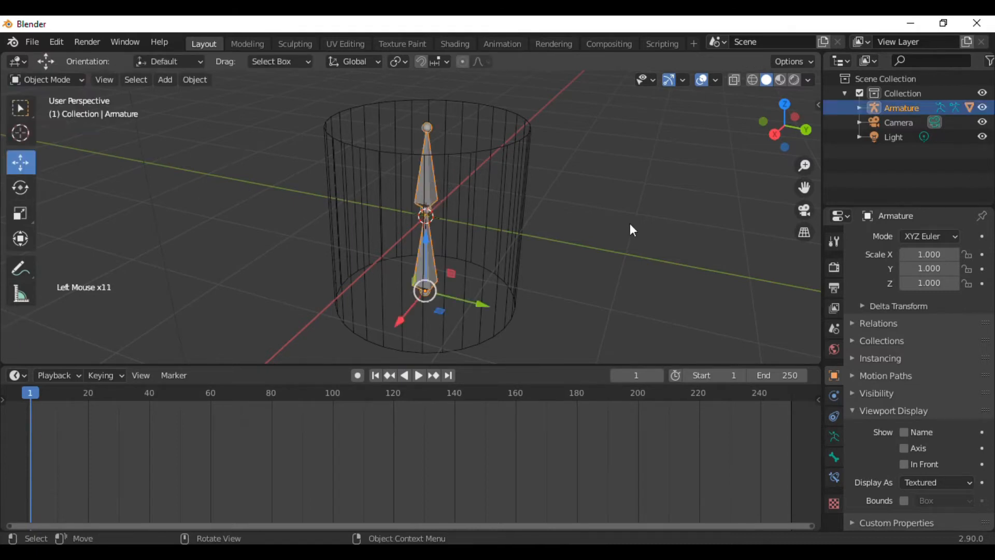
left_click(630, 223)
left_click(431, 191)
left_click(432, 190)
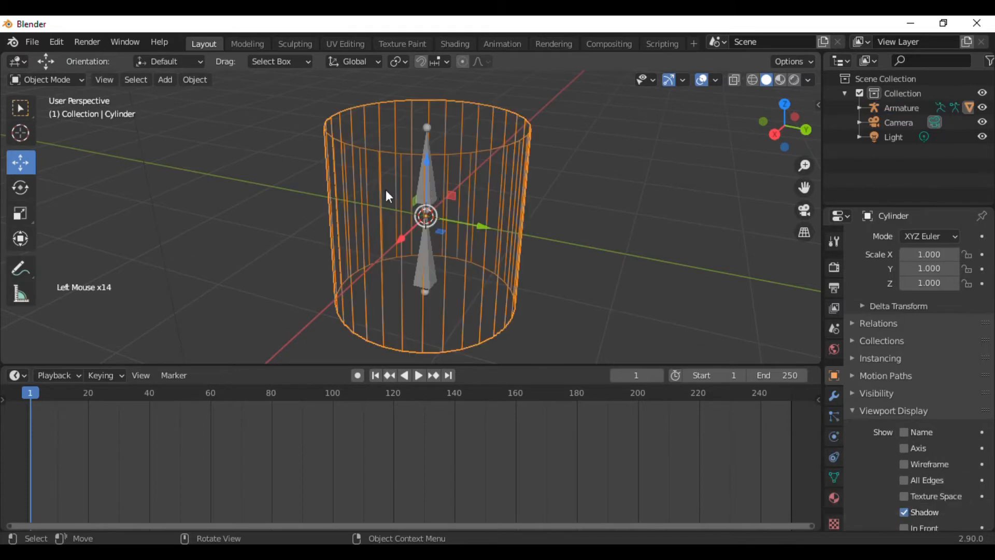
left_click(673, 249)
left_click(434, 190)
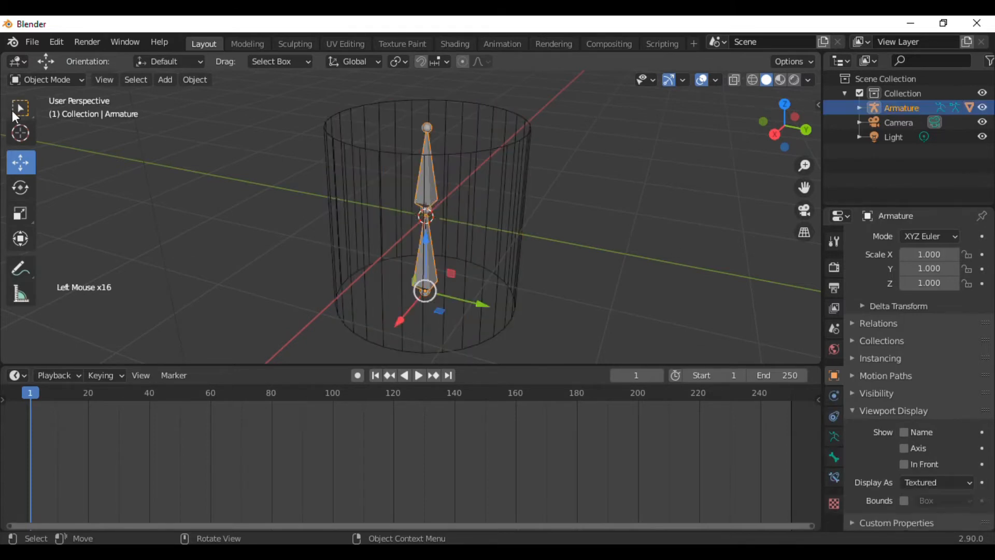
left_click(58, 78)
- Enable Auto Keying and insert Location and Rotation keyframes for the armature object at frame 1
left_click(358, 376)
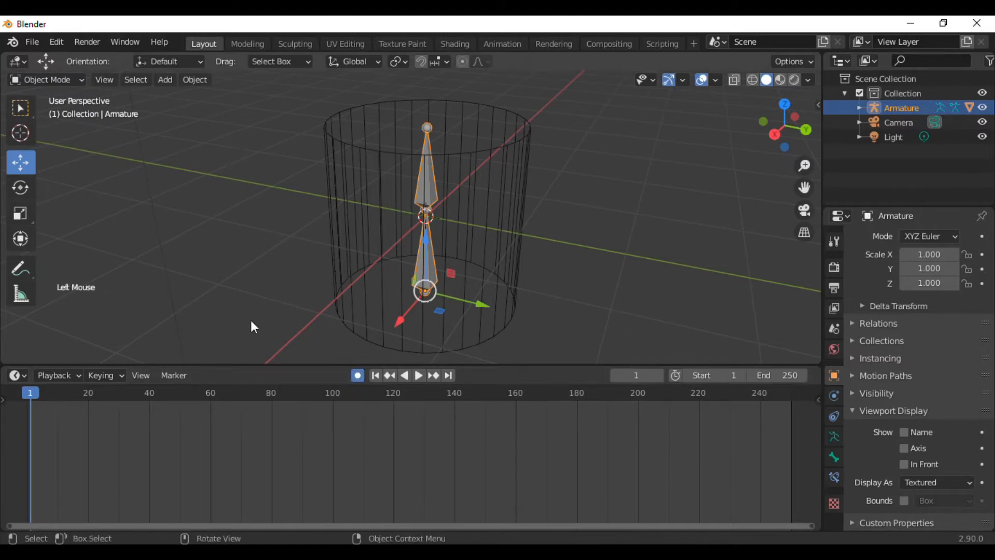
key("i")
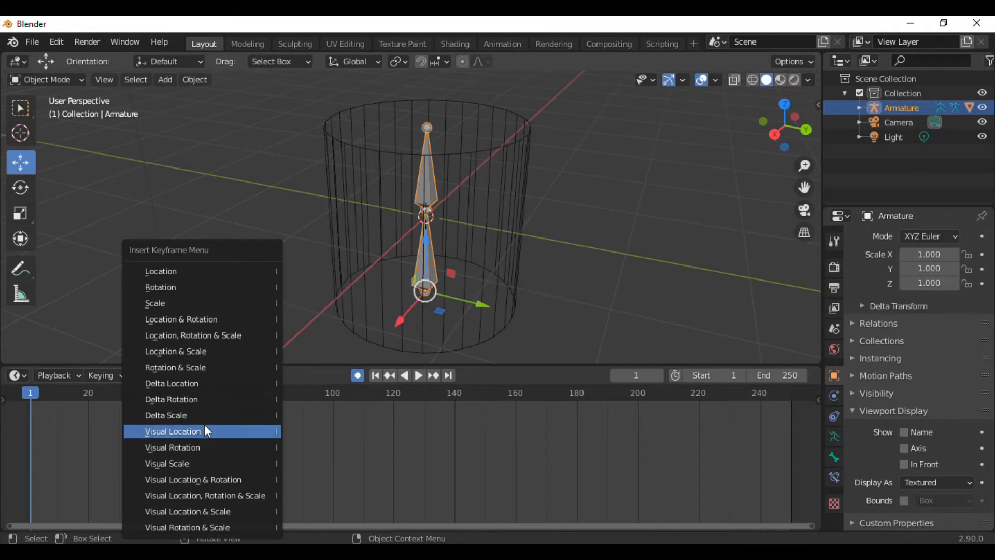
left_click(185, 280)
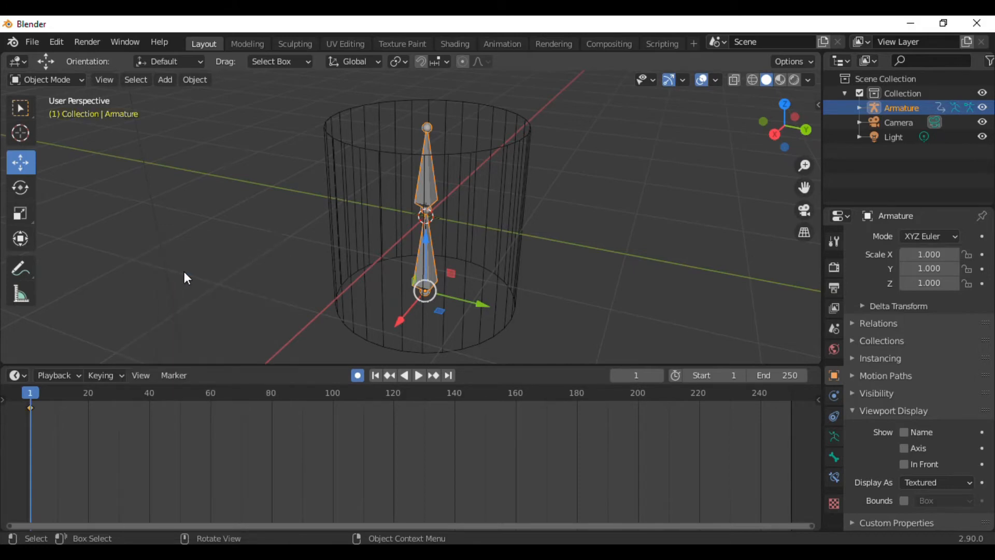
key("i")
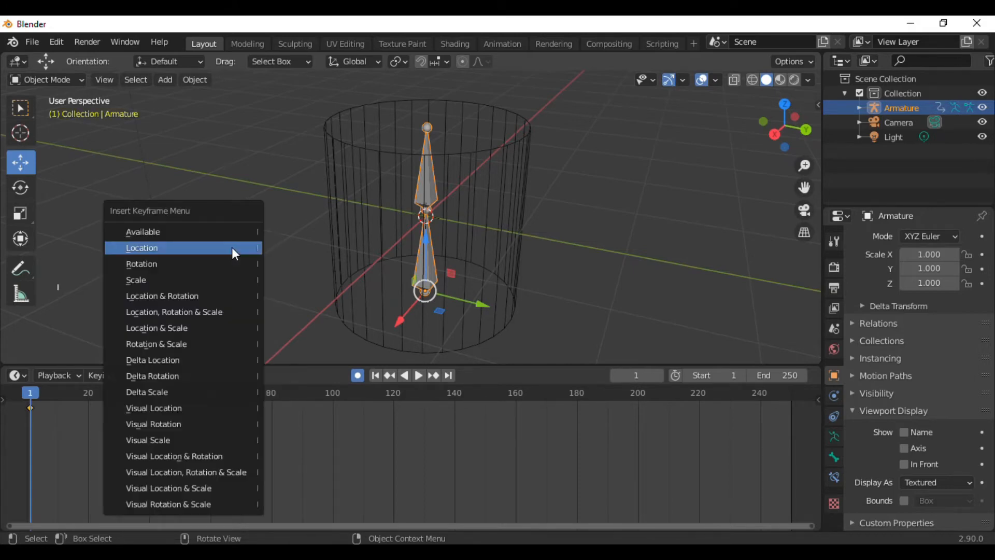
left_click(230, 263)
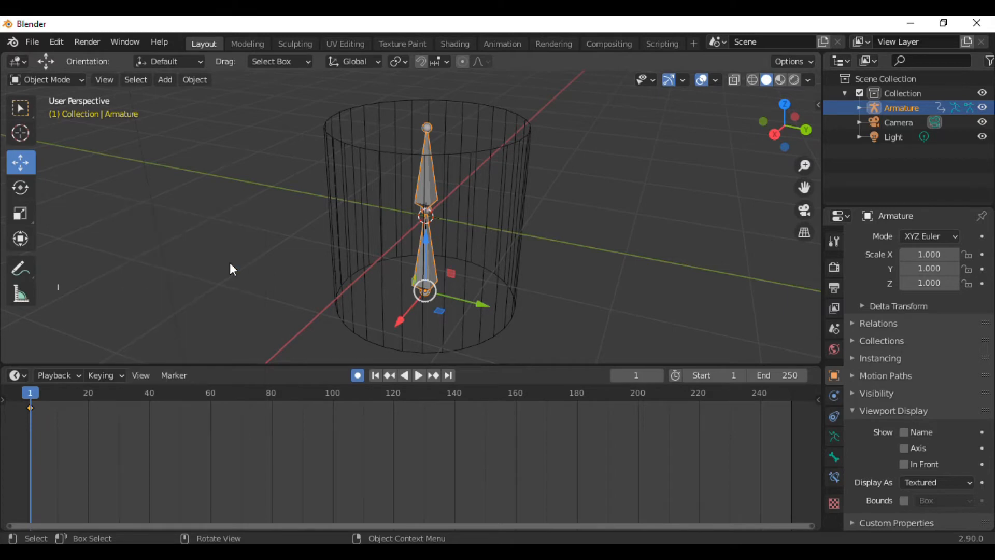
key("i")
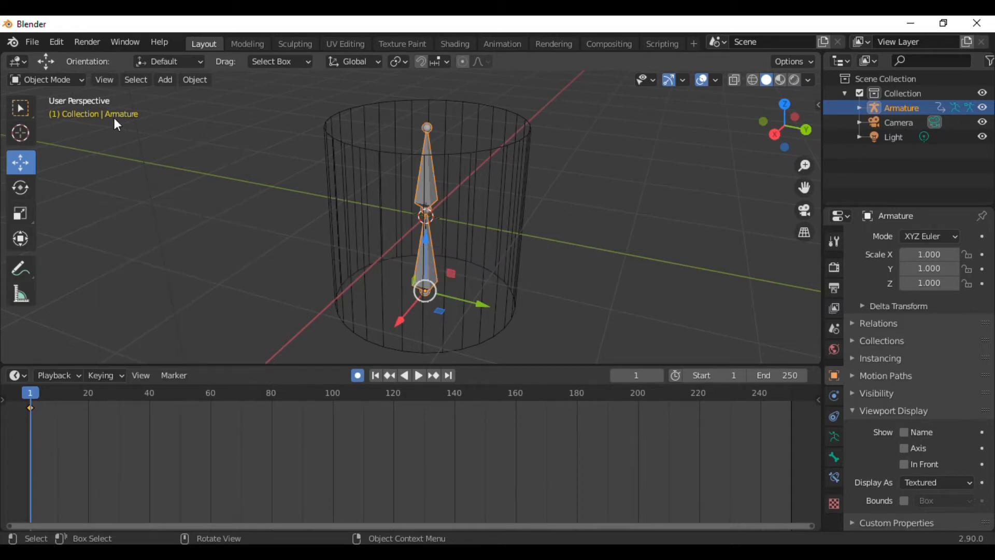
- In Pose Mode, select both bones and insert a Whole Character keyframe for them at frame 1
left_click(78, 81)
left_click(70, 132)
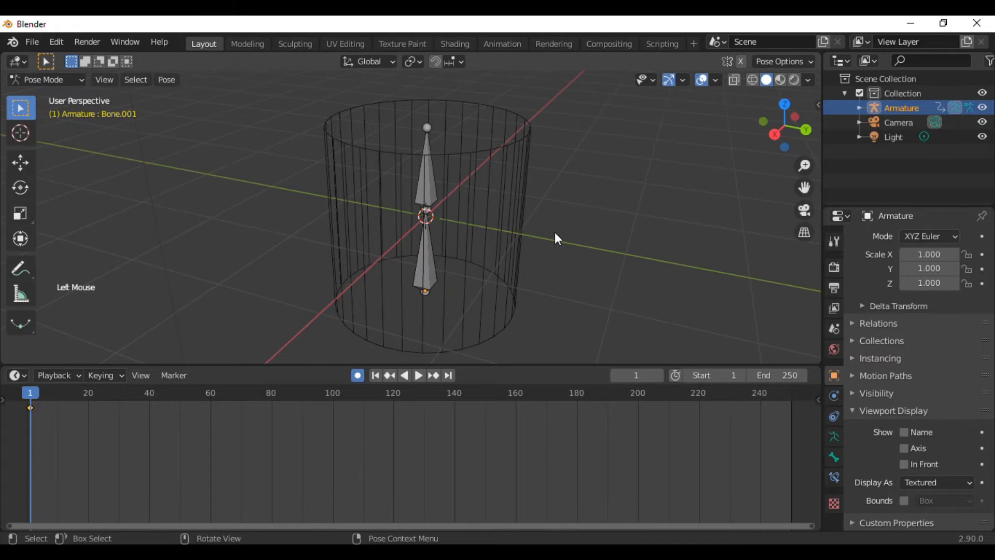
left_click(431, 196)
left_click(429, 256, "shift")
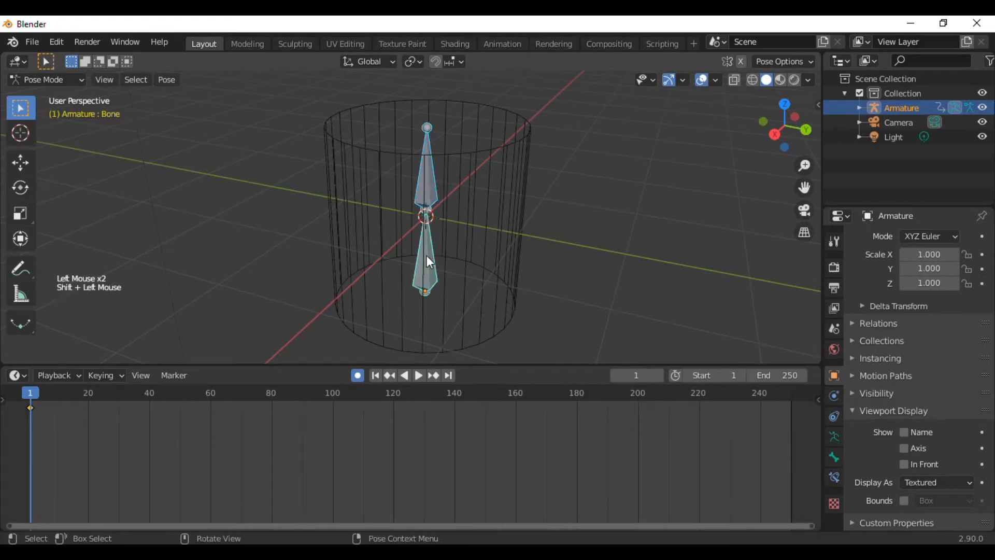
key("i")
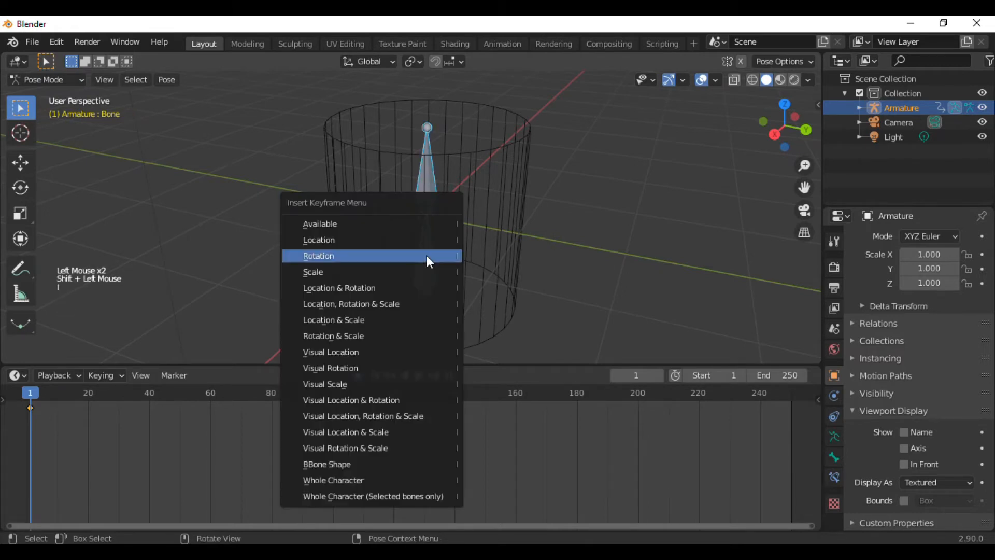
left_click(424, 480)
left_click(620, 283)
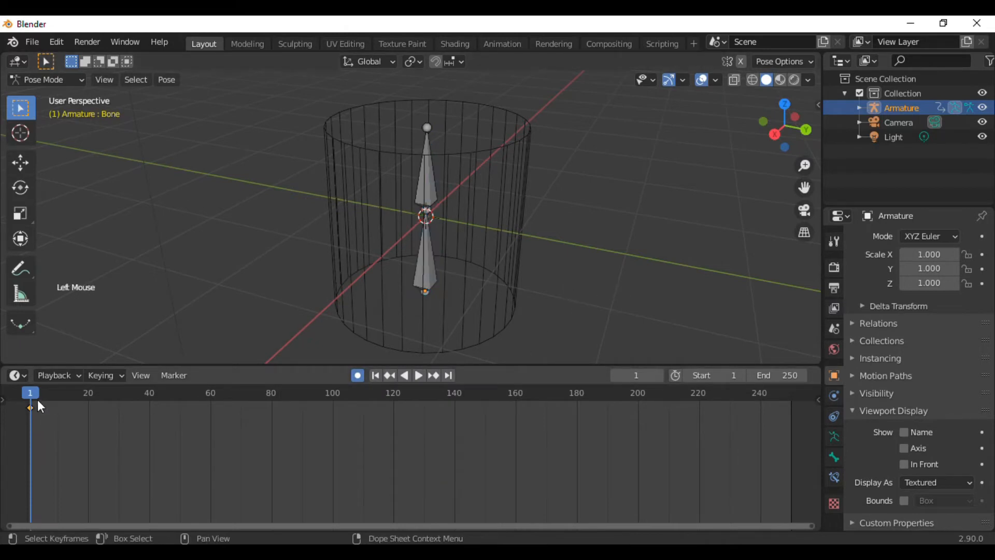
- Move the timeline's current frame to frame 10
left_click_drag(32, 394, 29, 392)
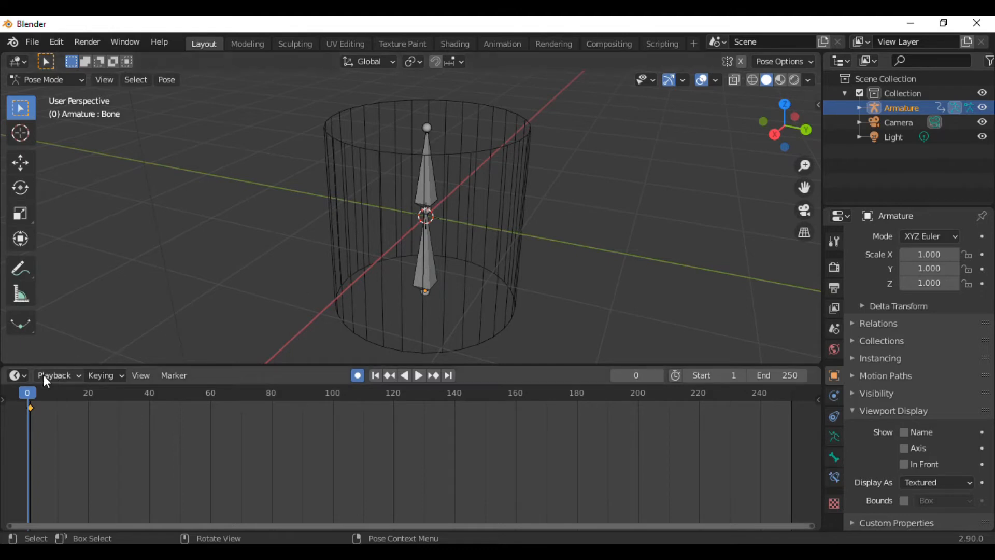
left_click_drag(31, 394, 40, 394)
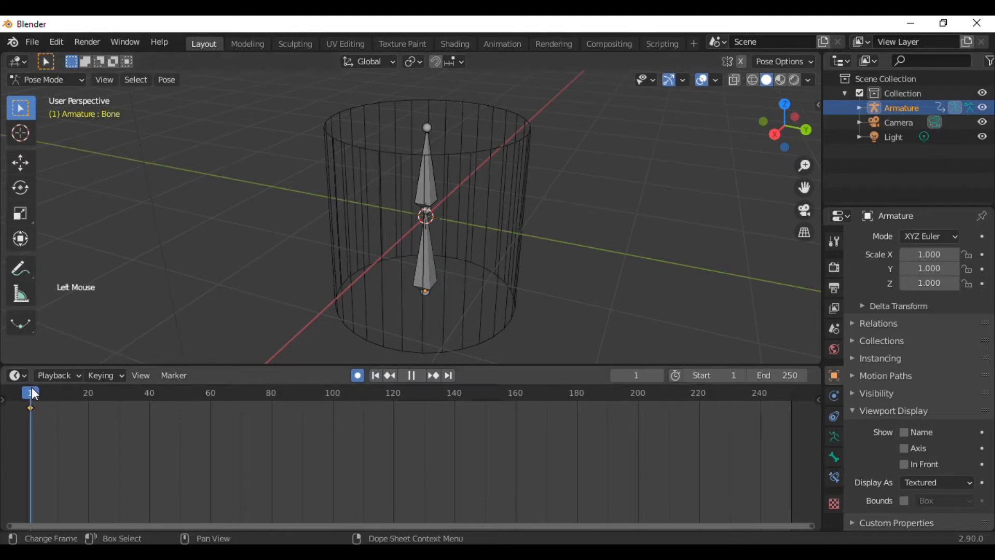
left_click(57, 397)
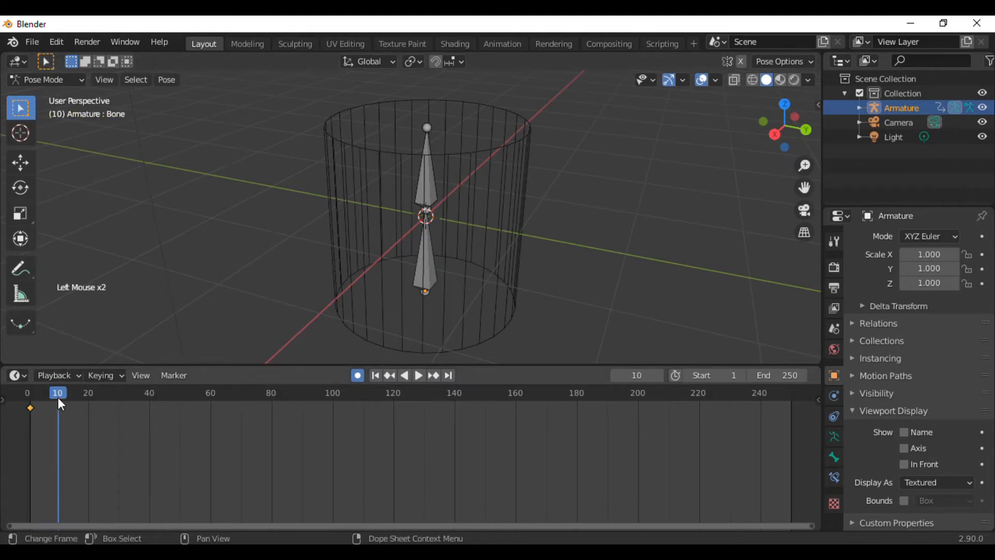
- At frame 10, rotate the upper bone toward the positive Y side and the lower bone the opposite way
left_click(431, 186)
key("r")
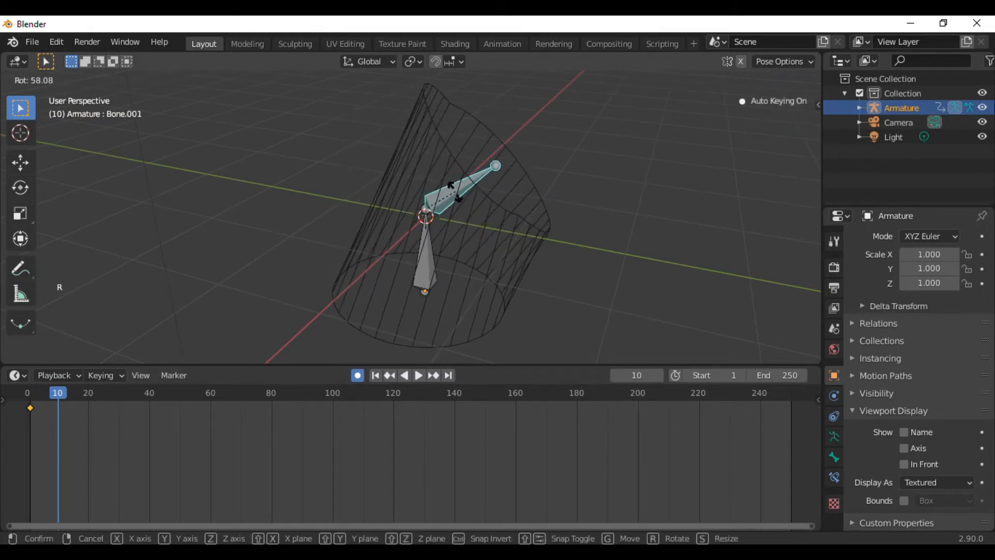
left_click(444, 244)
left_click(431, 256)
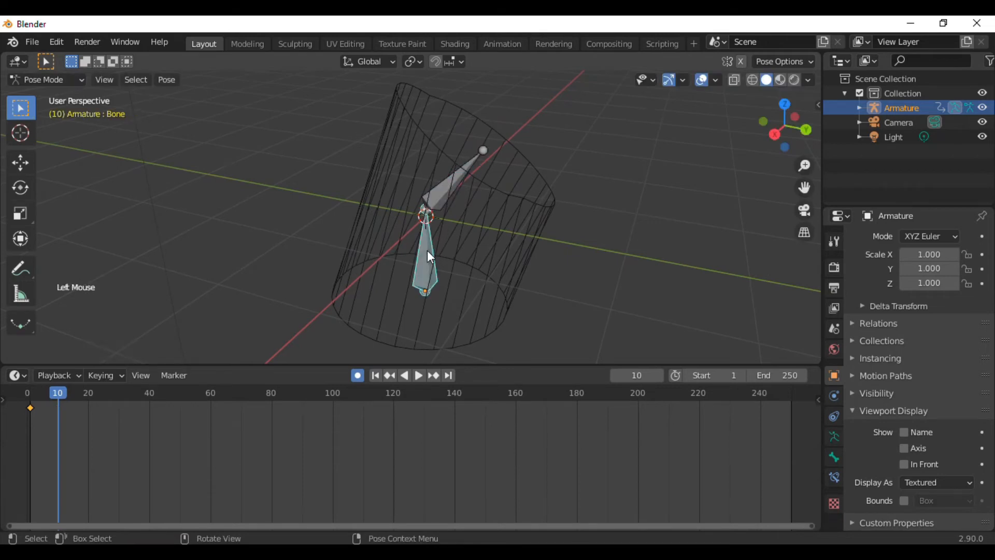
key("r")
left_click(386, 248)
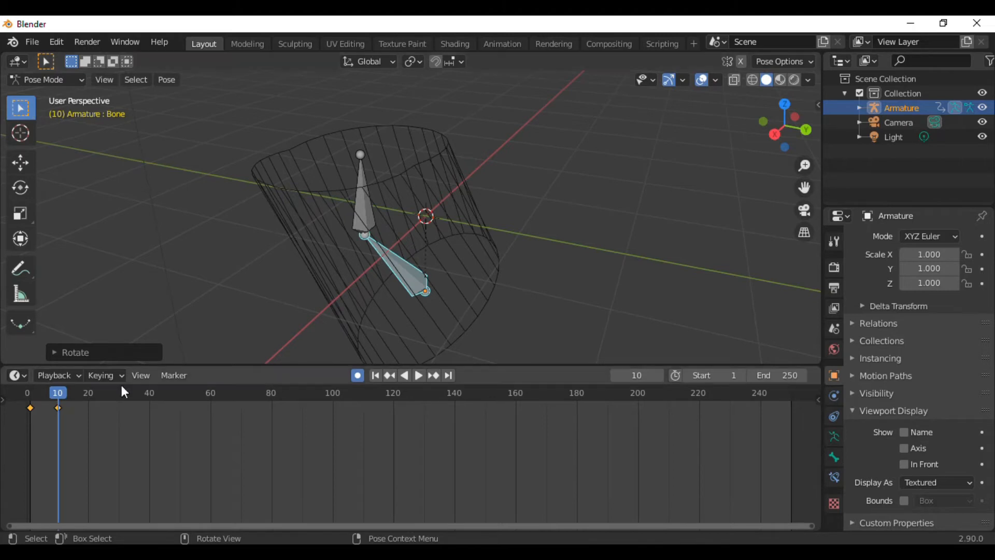
- At frame 20, rotate the lower bone further toward the negative Y side and the upper bone about -107°
left_click(93, 394)
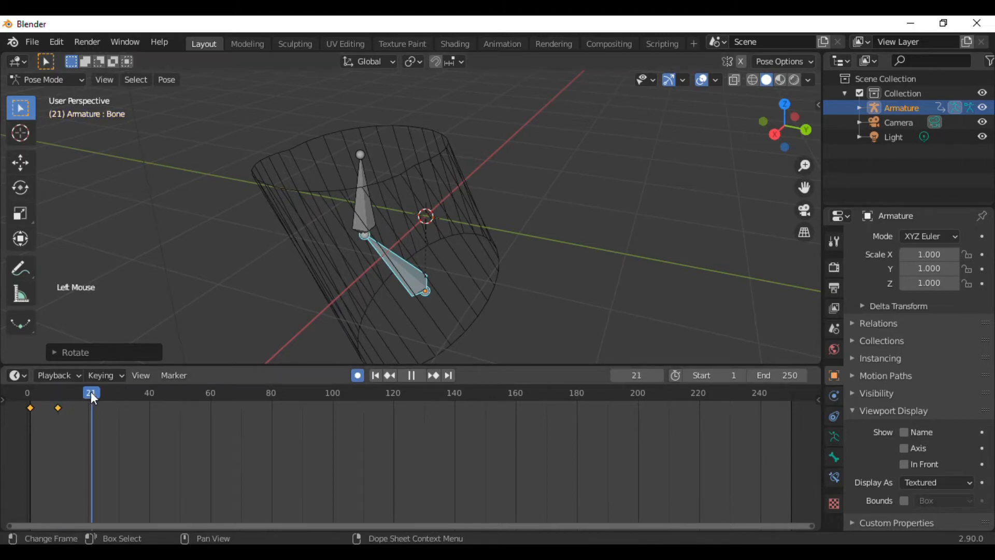
left_click(89, 394)
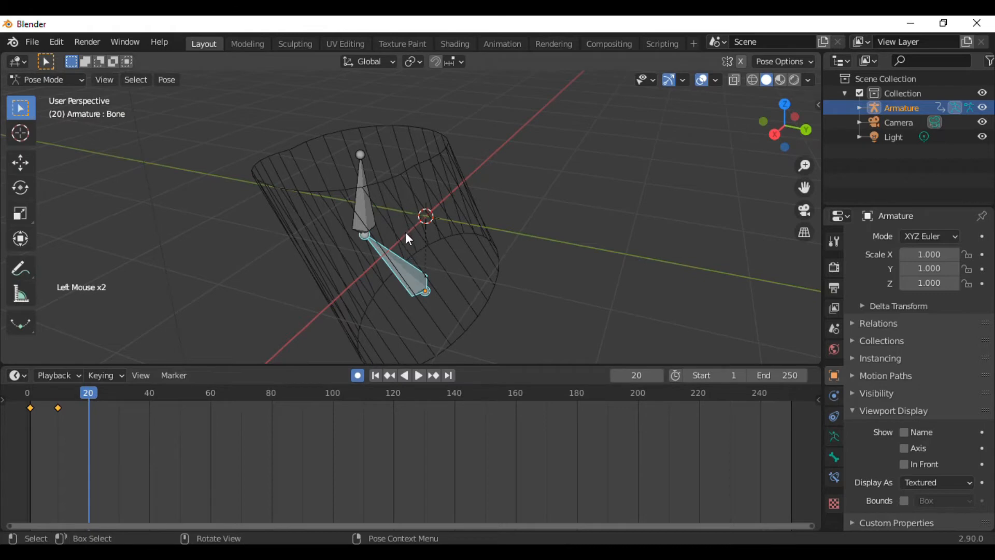
key("r")
left_click(381, 267)
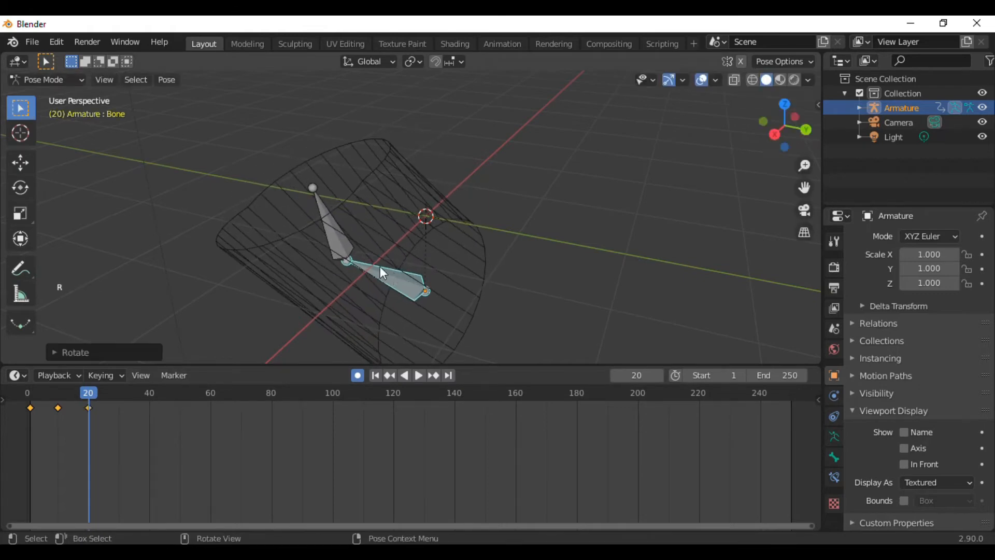
left_click(337, 231)
key("r")
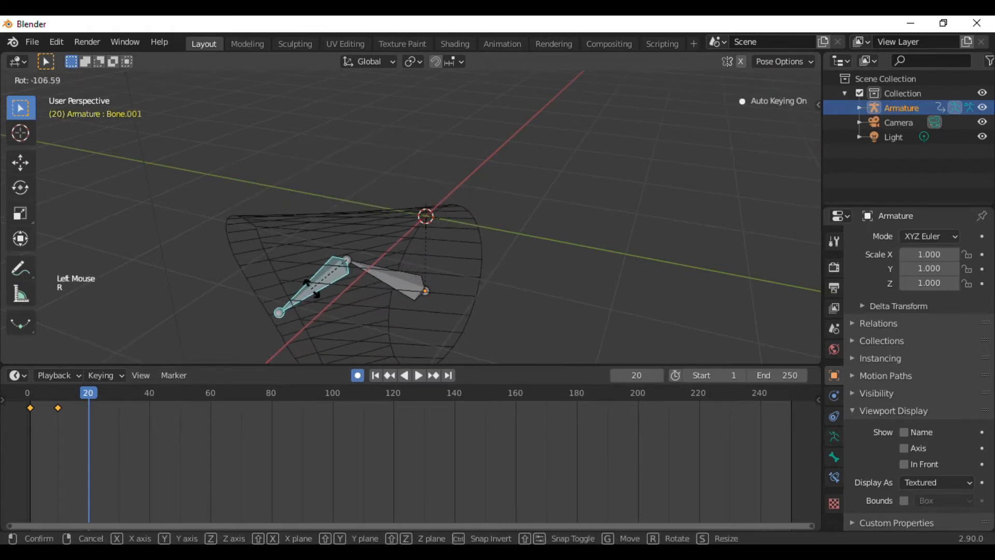
left_click(312, 289)
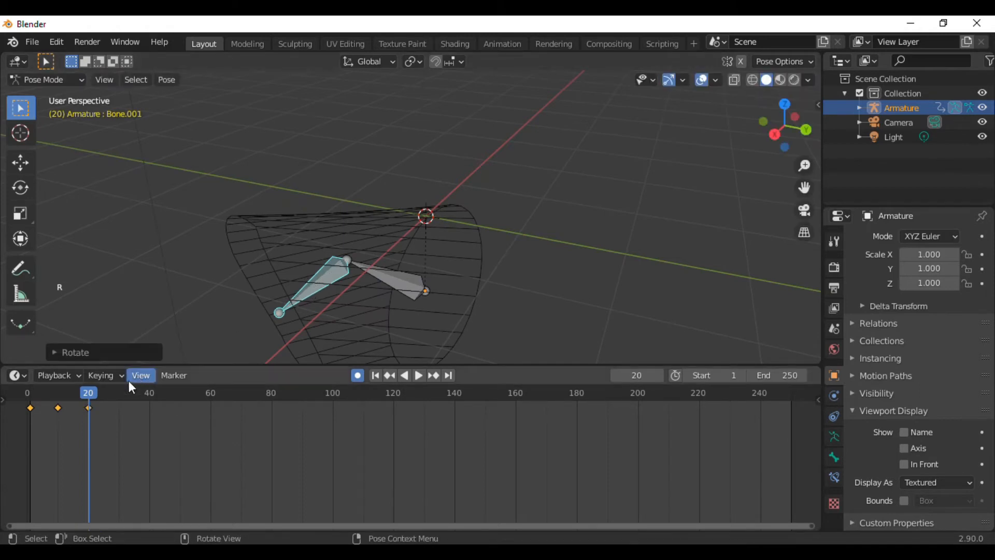
- At frame 31, rotate the lower bone about 163° to the opposite side and the upper bone about -3°
left_click(116, 393)
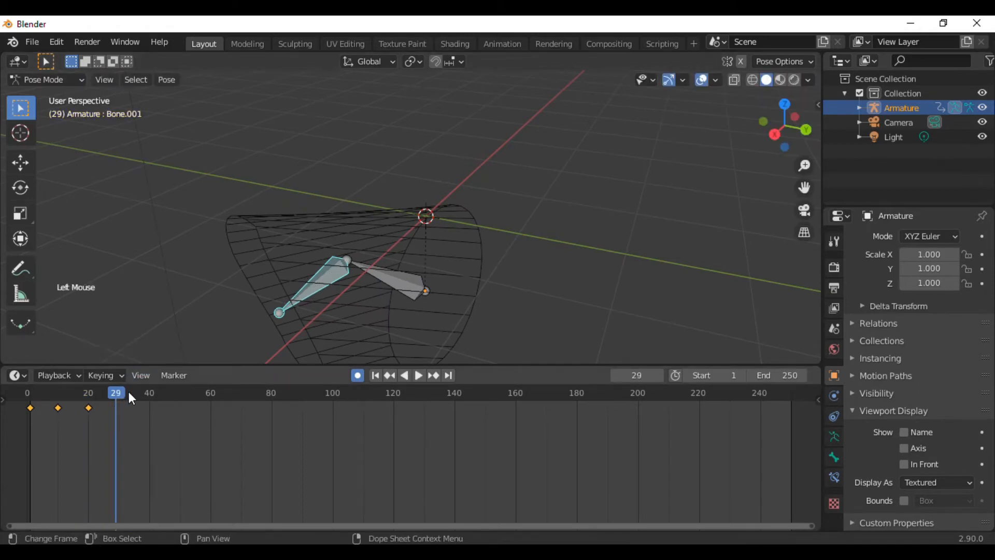
left_click(122, 392)
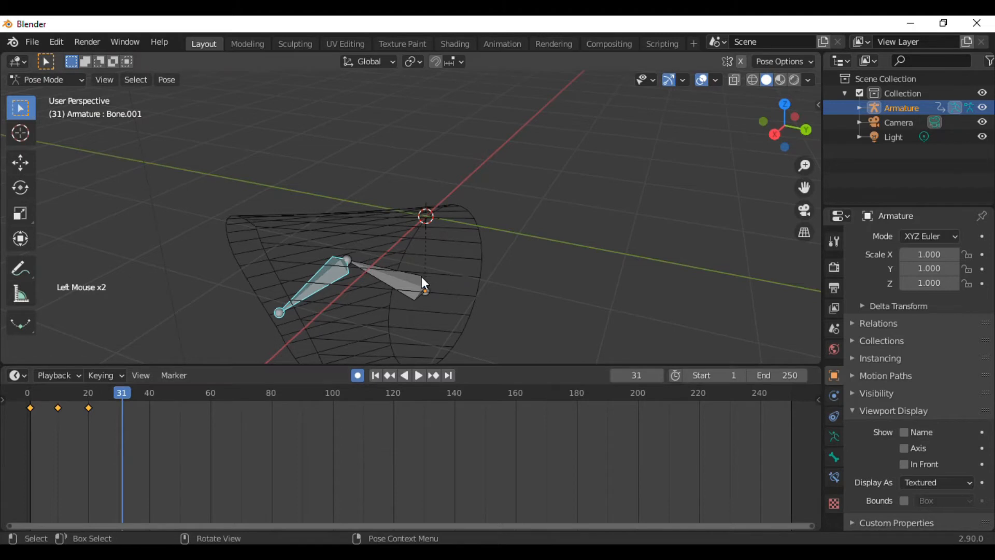
left_click(408, 283)
key("r")
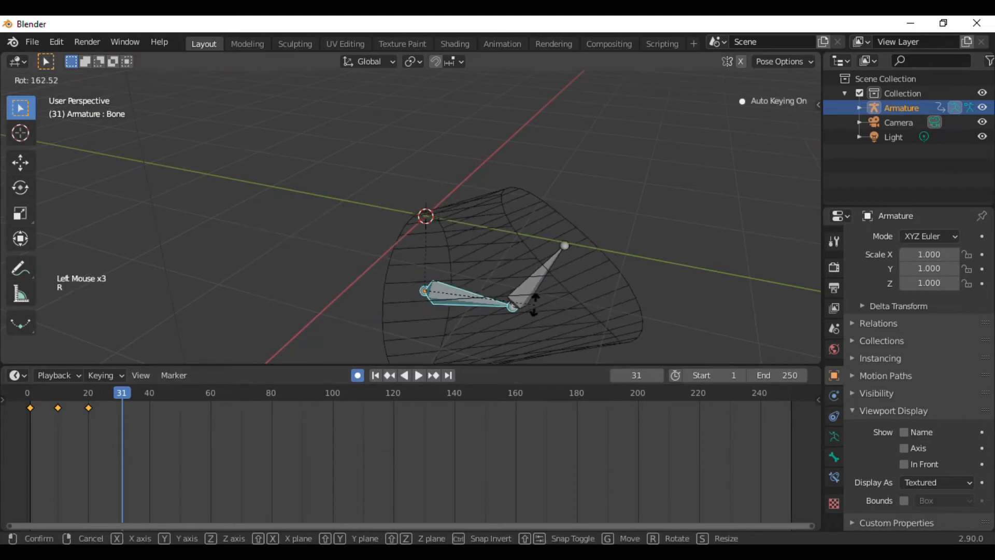
left_click(537, 307)
left_click(531, 293)
key("r")
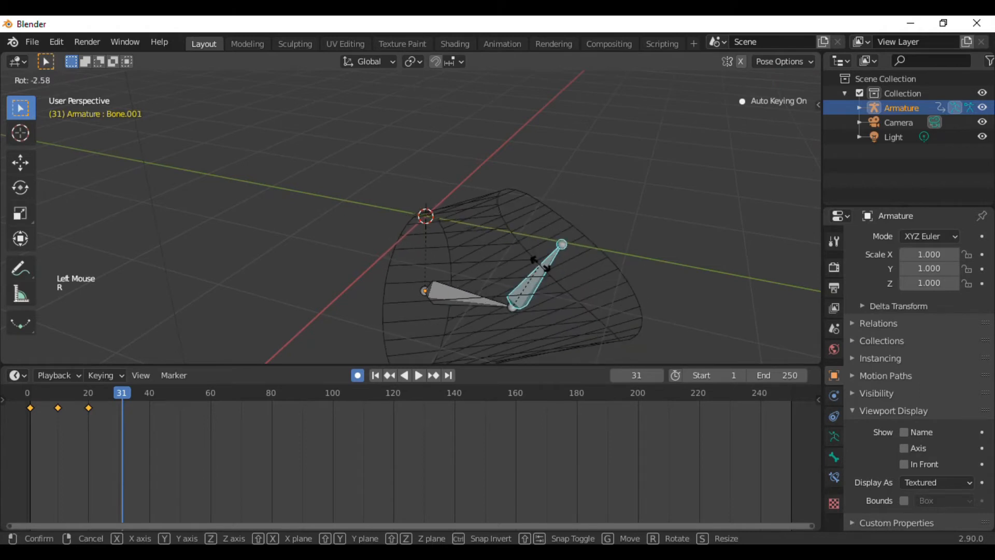
left_click(541, 269)
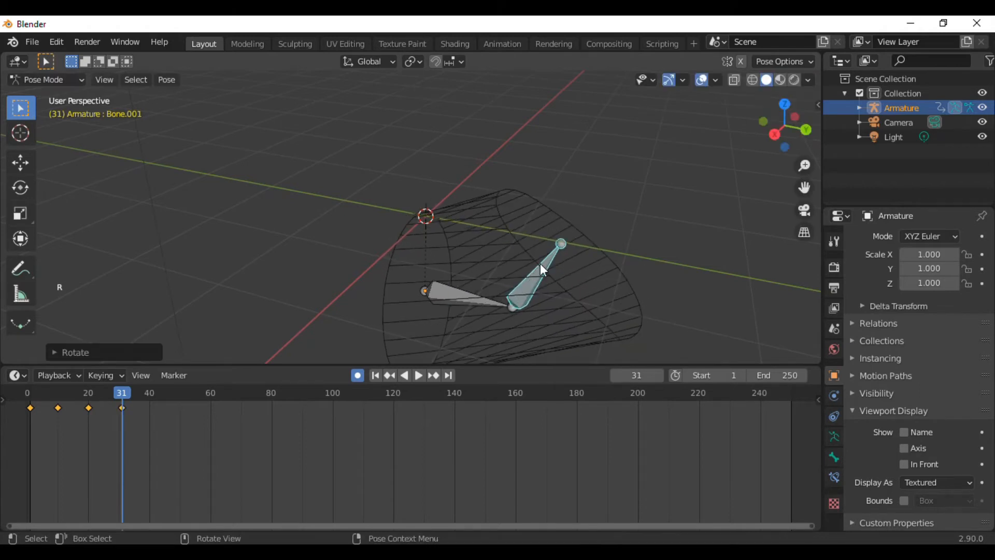
- Move the timeline's current frame to frame 40
left_click(149, 393)
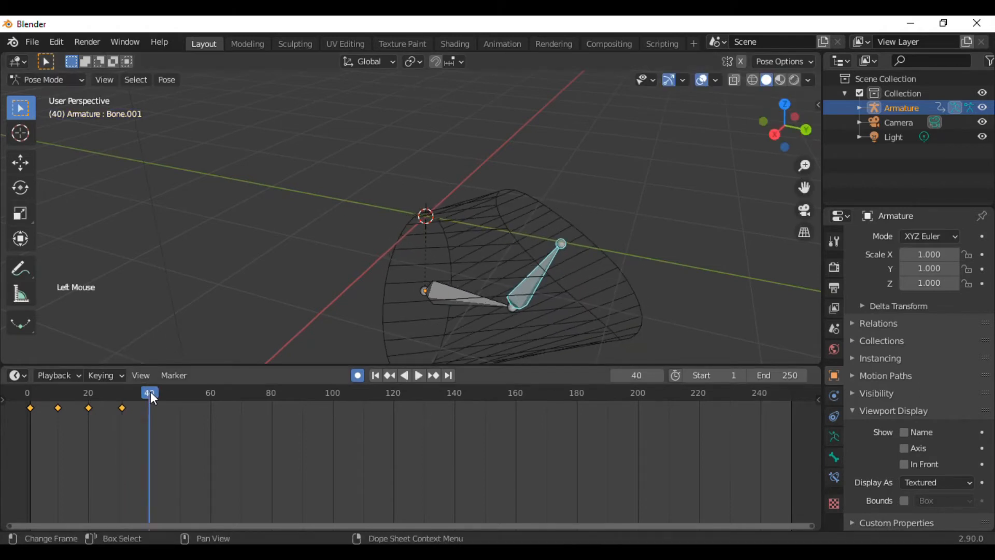
left_click(447, 289)
key("r")
right_click(427, 278)
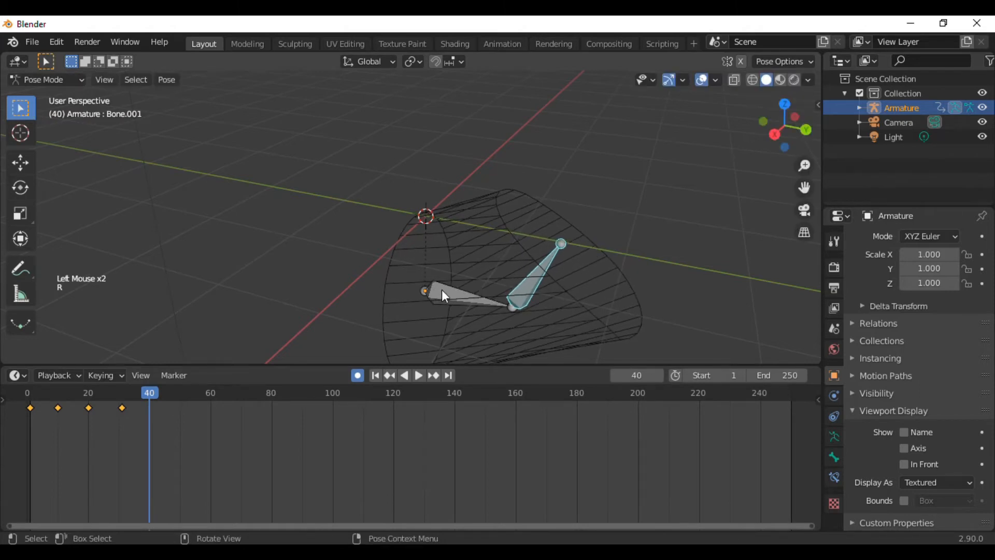
- At frame 40, rotate the lower bone back upright and the upper bone about 64°, straightening both into a vertical line
left_click(442, 292)
key("r")
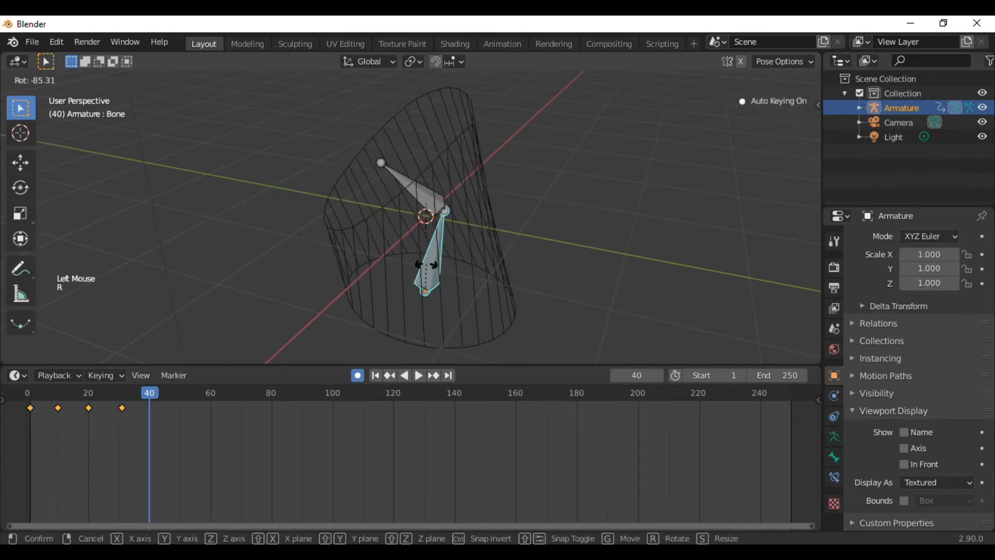
left_click(427, 269)
left_click(385, 179)
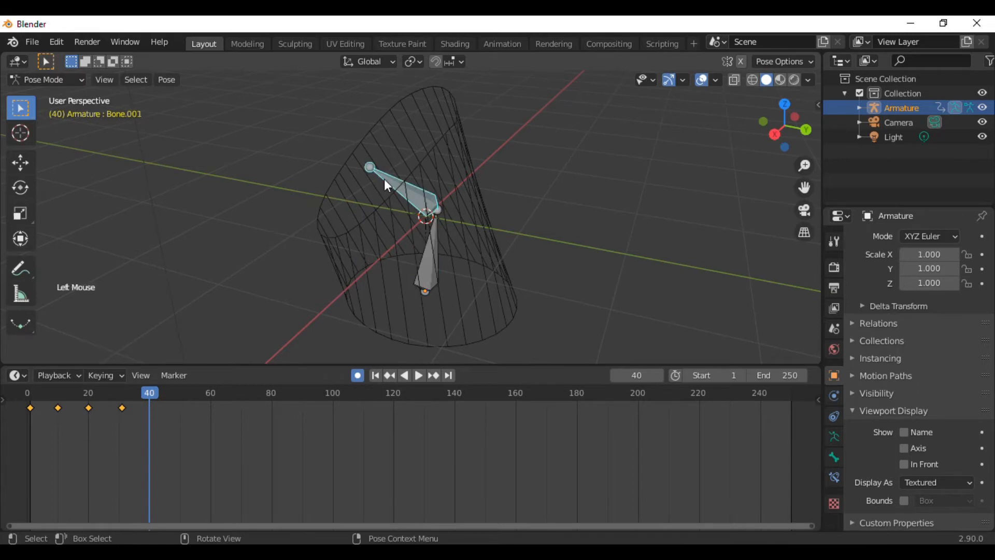
key("r")
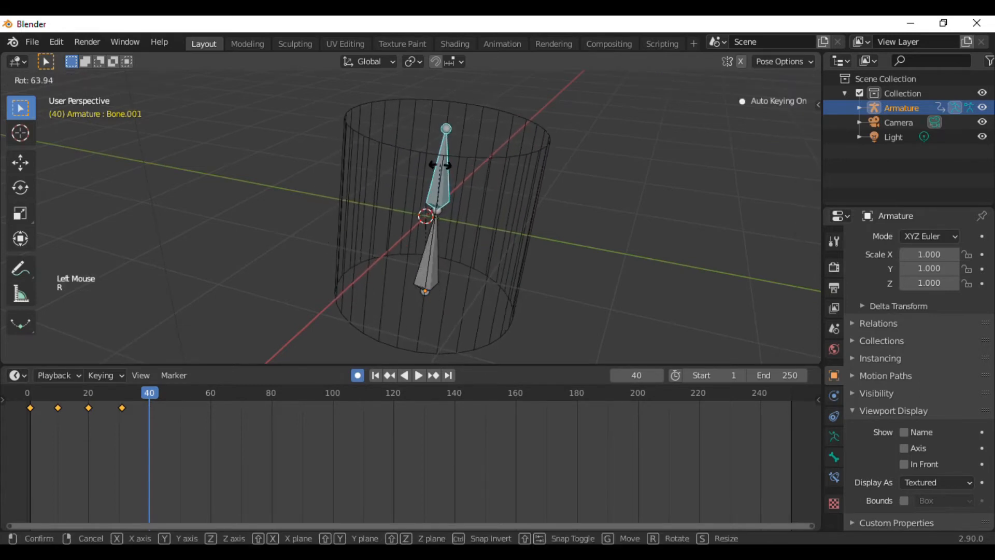
left_click(440, 165)
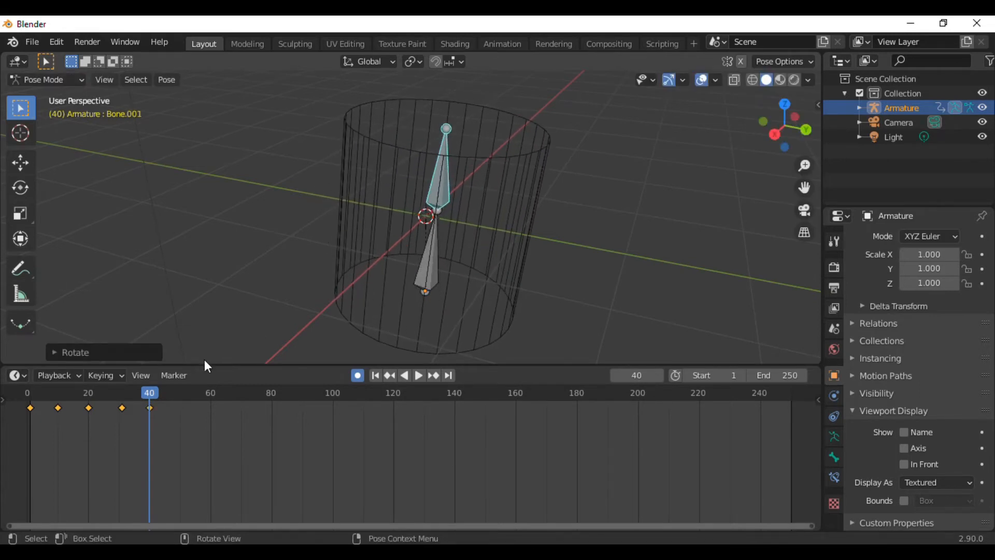
left_click(425, 267)
key("r")
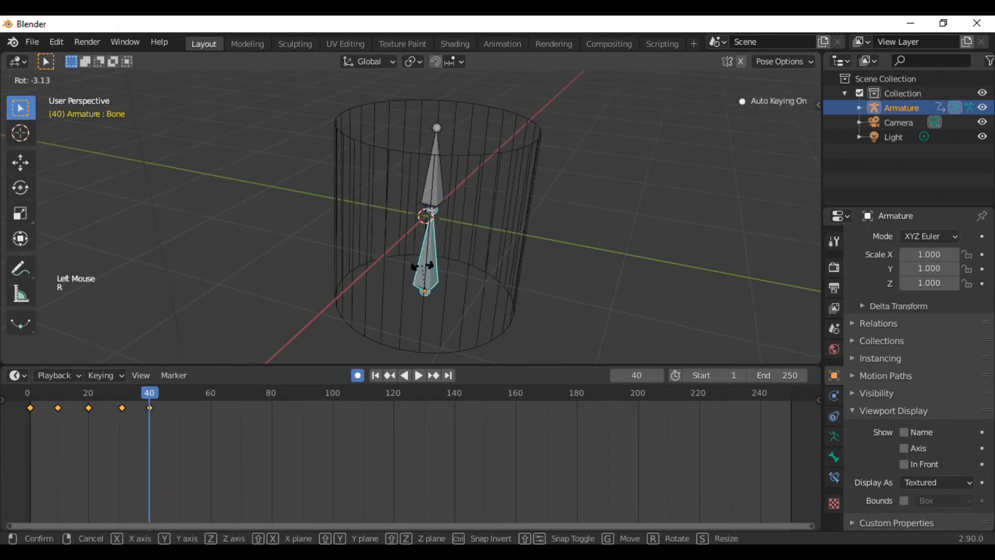
left_click(422, 267)
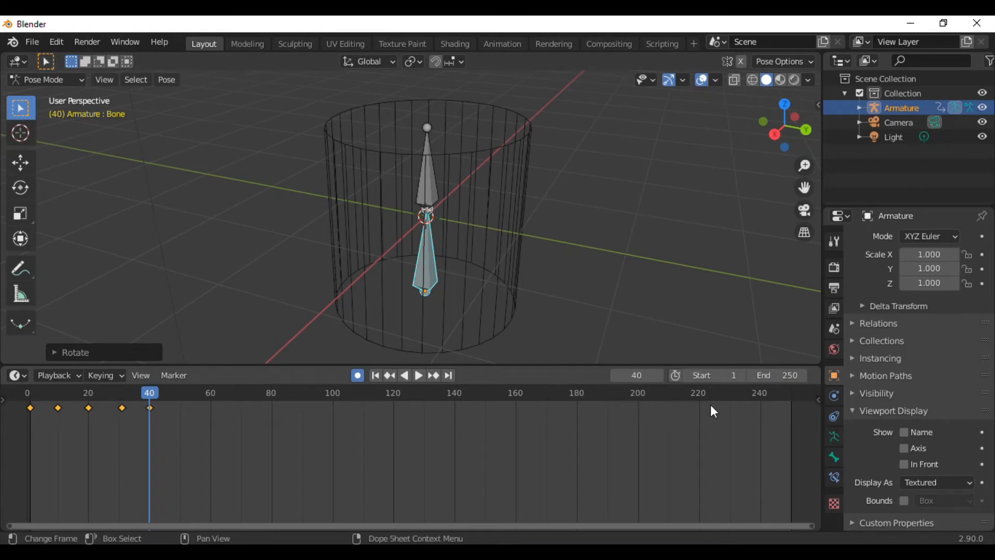
- Set the animation's end frame to 40
left_click(790, 376)
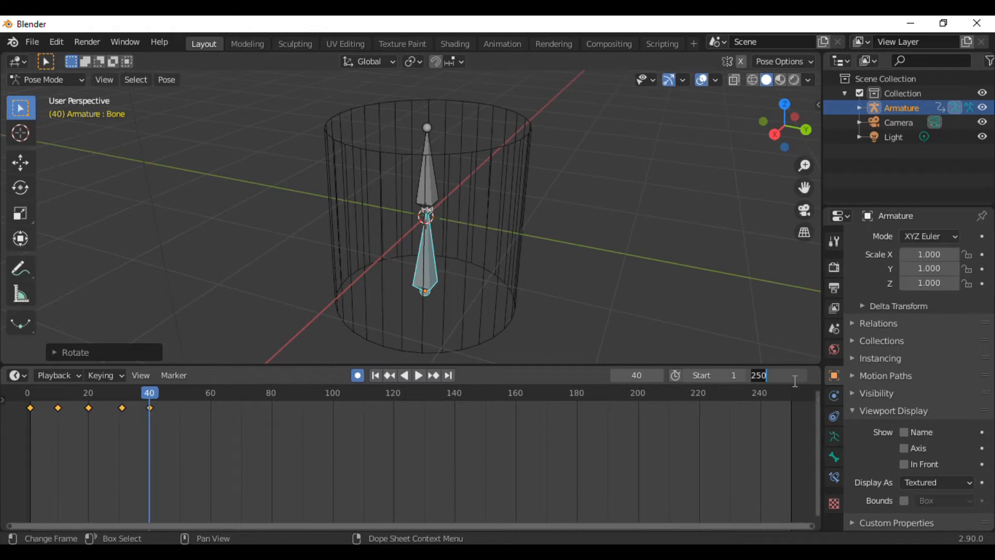
type("40")
key("Return")
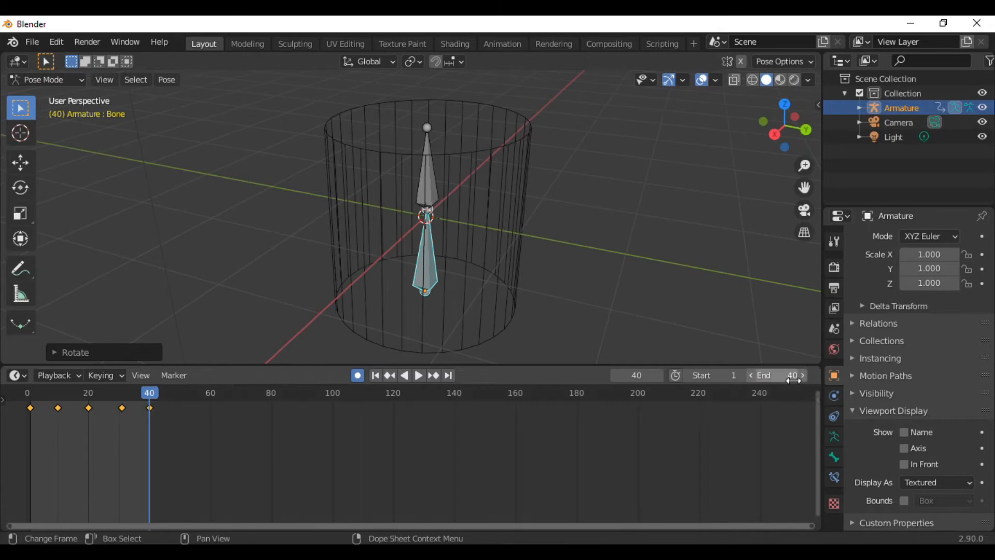
- Play the animation from frame 0 to review the bending cylinder, stop playback and return to frame 0
left_click(150, 391)
left_click_drag(152, 397, 29, 396)
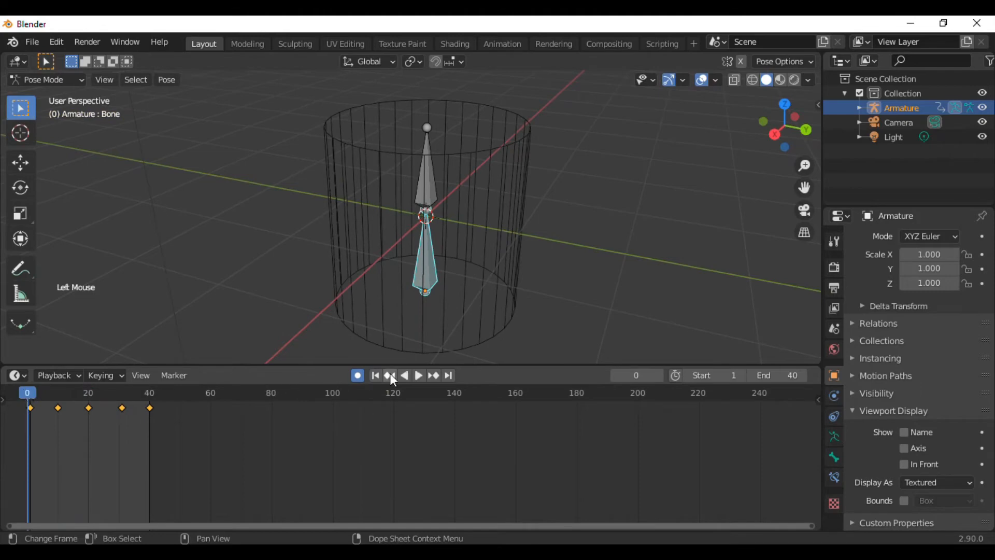
left_click(420, 372)
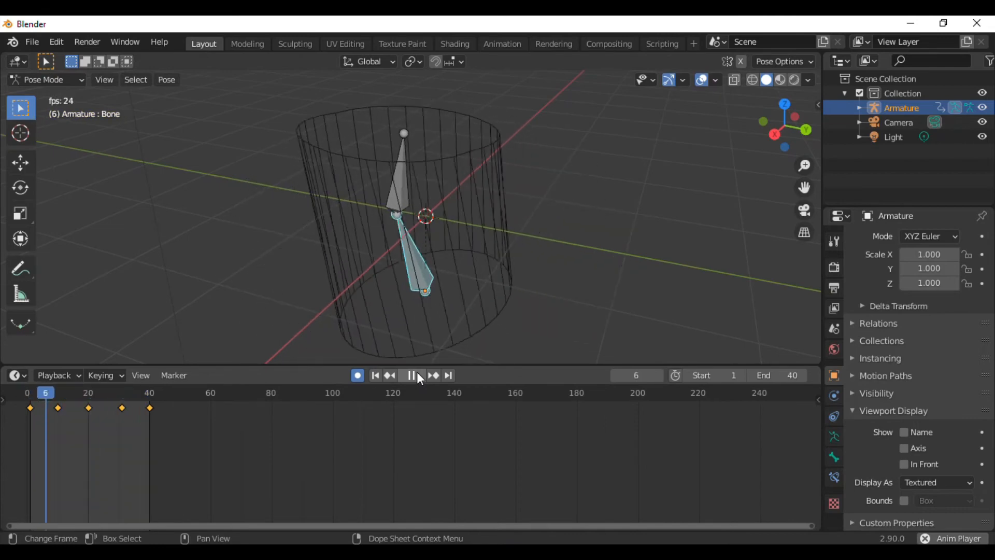
left_click(412, 375)
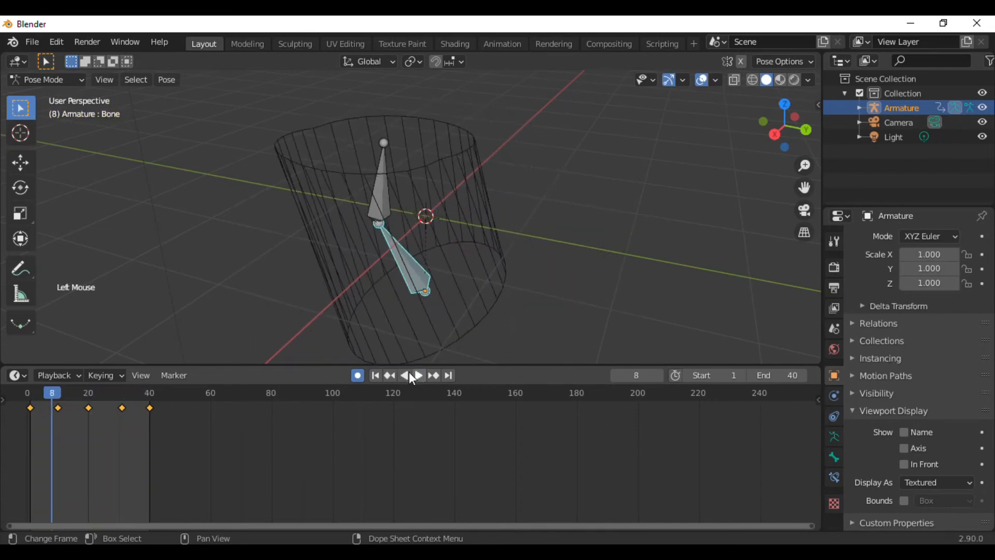
left_click_drag(51, 393, 26, 394)
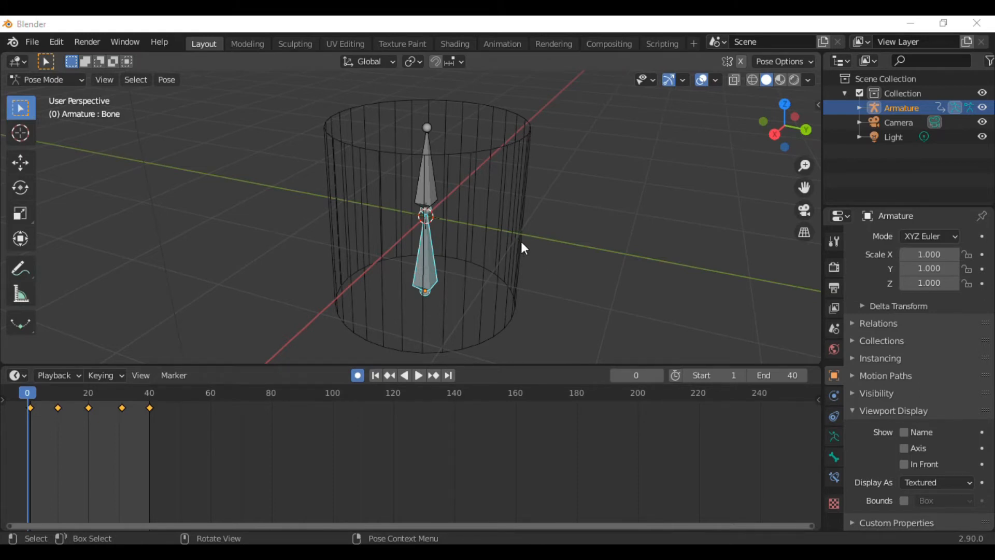
- Switch to Object Mode, select the cylinder and set its viewport Display As option to Textured
left_click(482, 152)
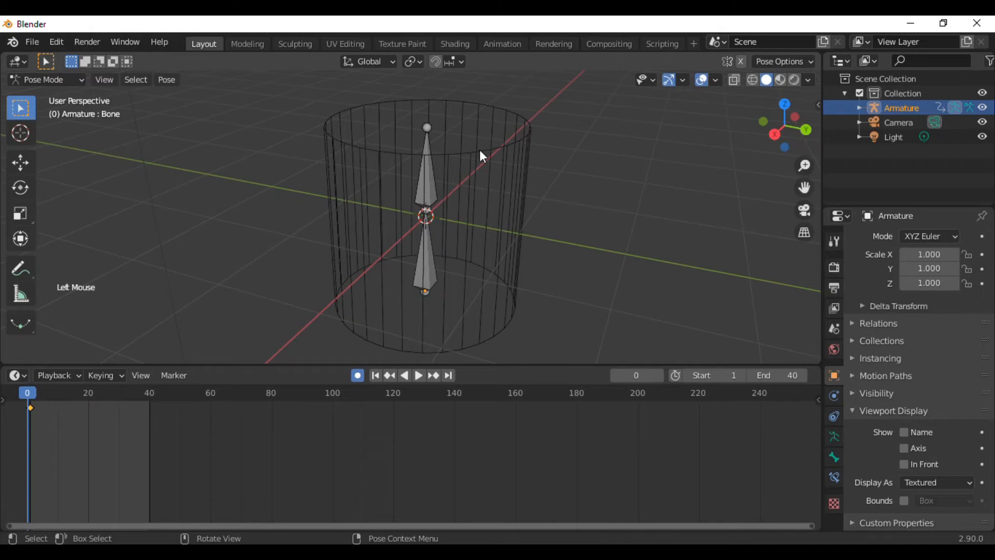
left_click(481, 152)
left_click(66, 81)
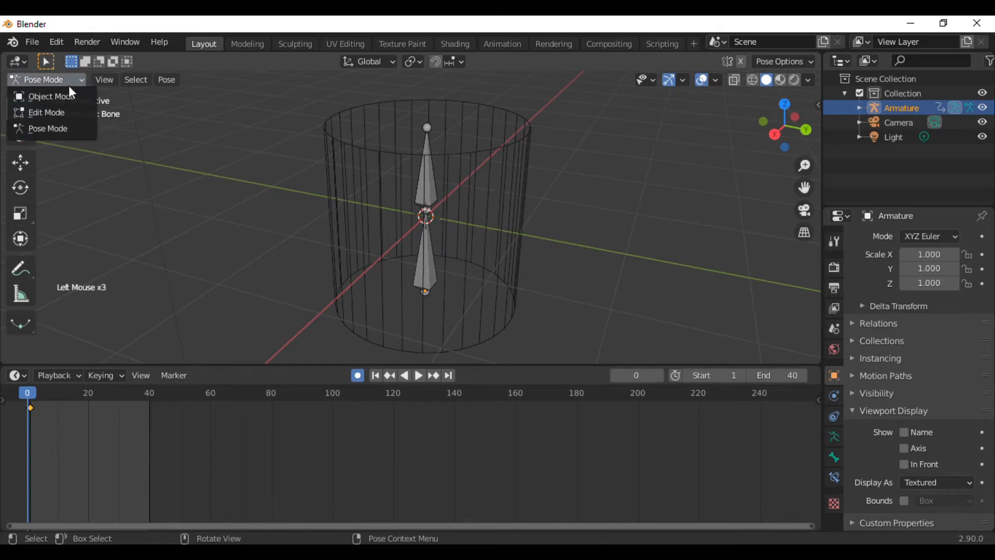
left_click(70, 93)
left_click(489, 151)
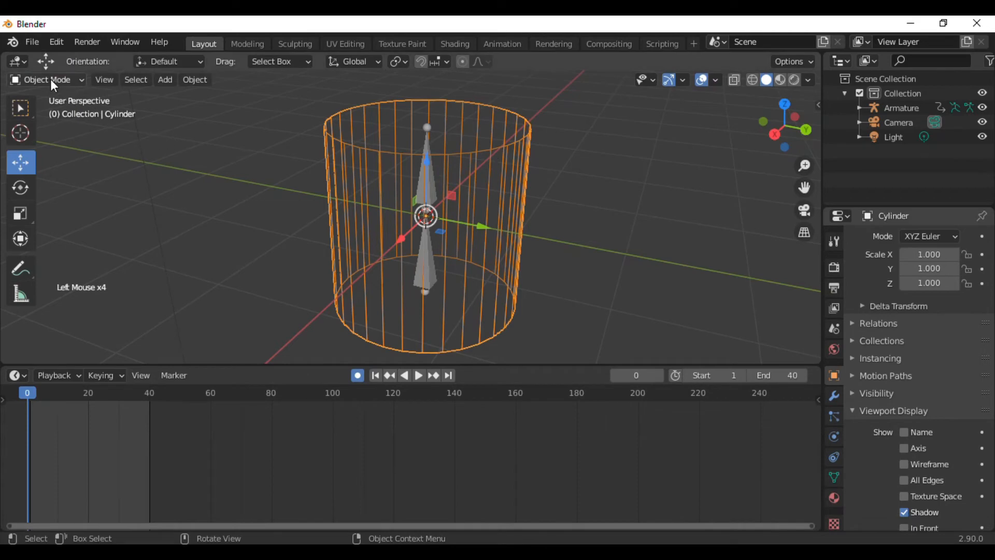
scroll(920, 395, "down", 4)
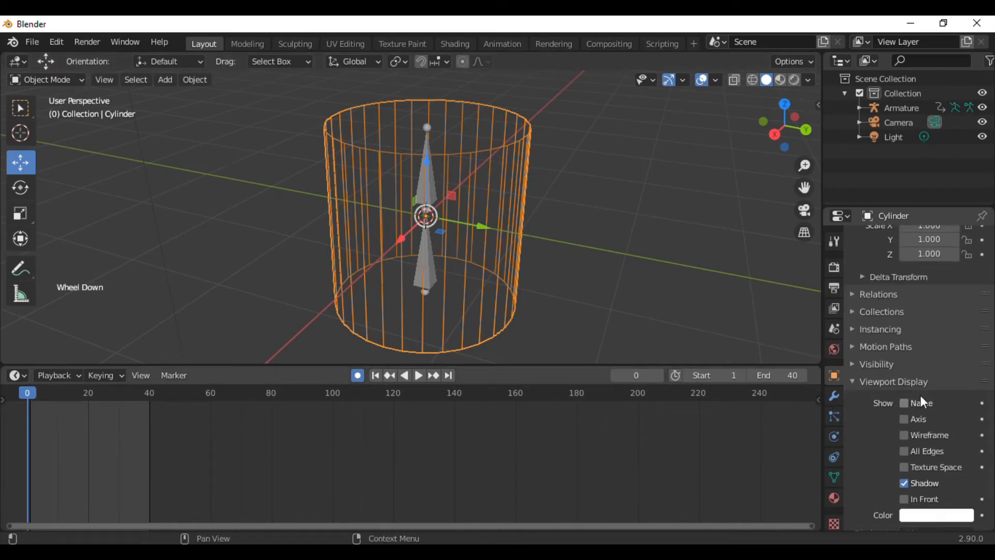
left_click(922, 482)
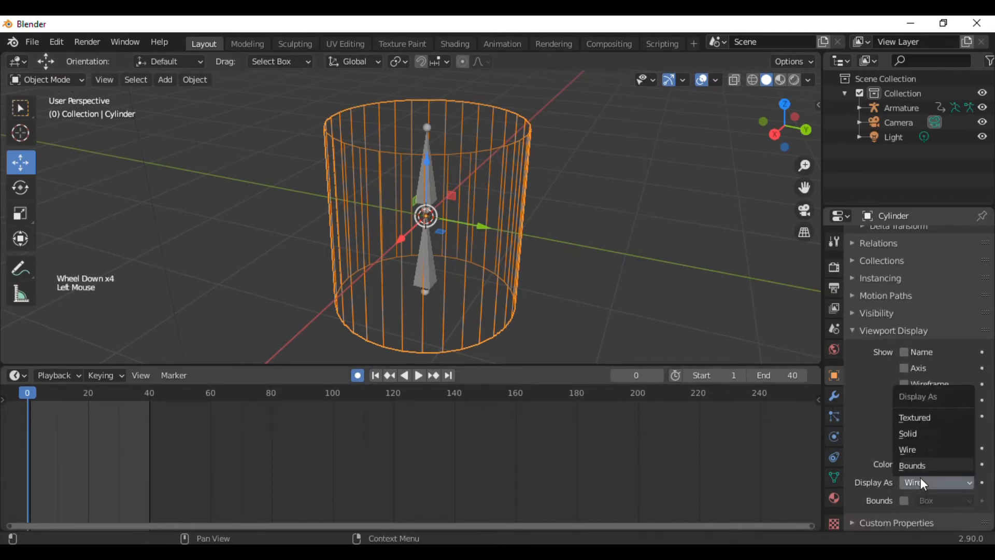
left_click(919, 417)
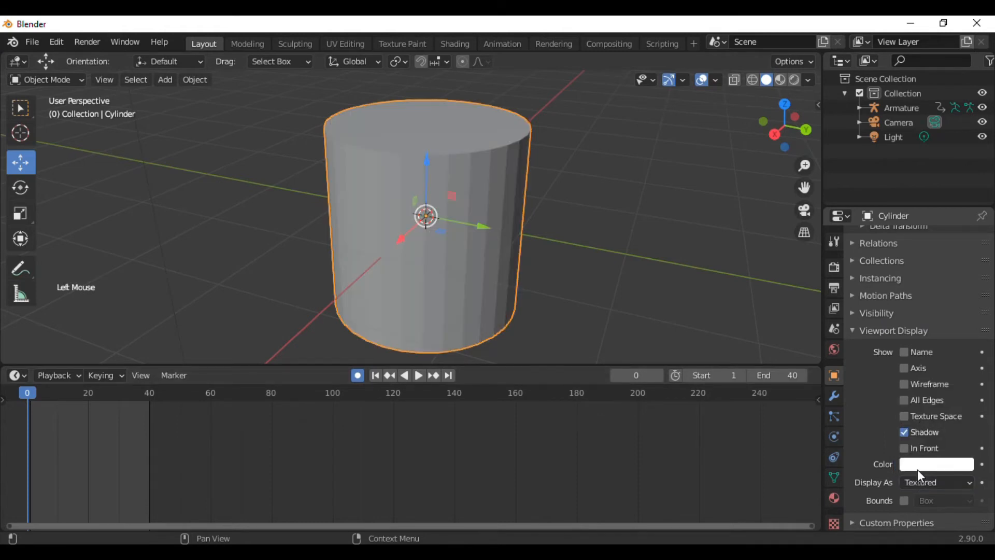
- Try the Solid display option on the cylinder and set it back to Textured
left_click(919, 482)
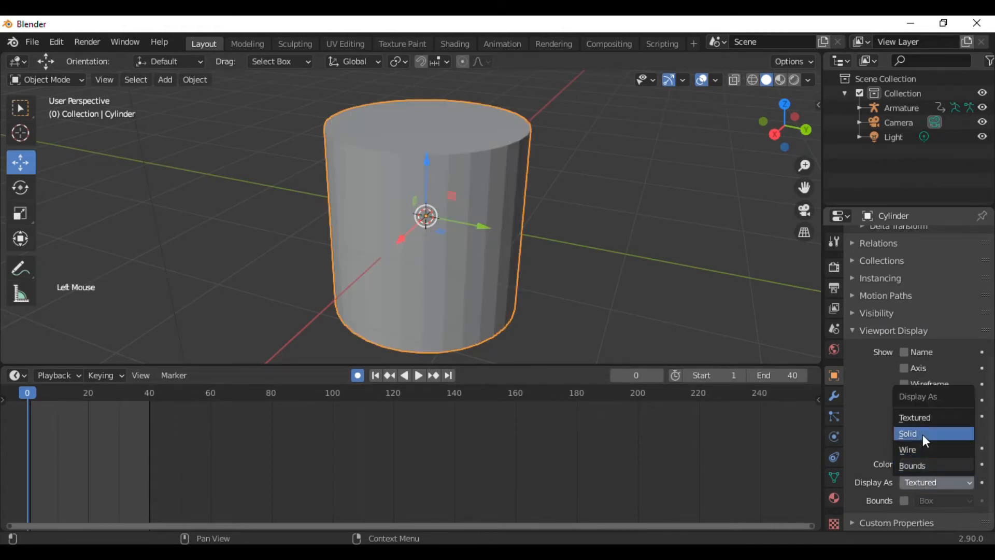
left_click(922, 434)
left_click(933, 482)
left_click(917, 417)
- Compare Shade Smooth and Shade Flat on the cylinder and leave it shaded smooth
right_click(465, 182)
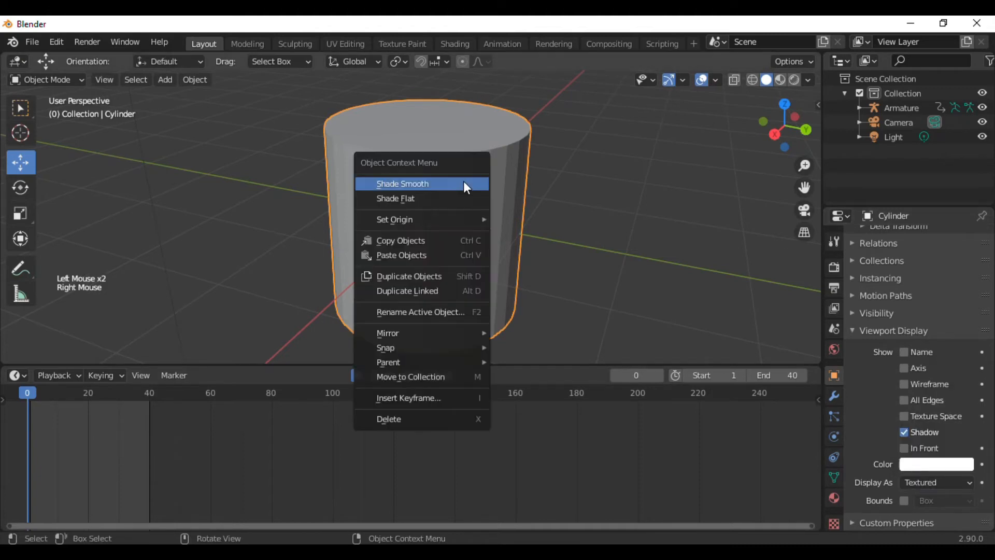
left_click(464, 181)
right_click(465, 181)
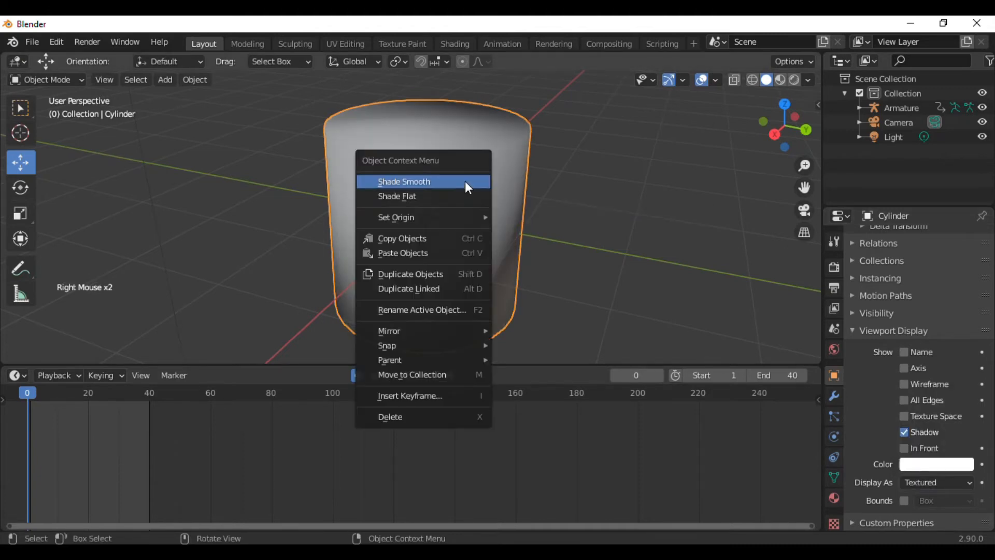
left_click(465, 199)
right_click(480, 180)
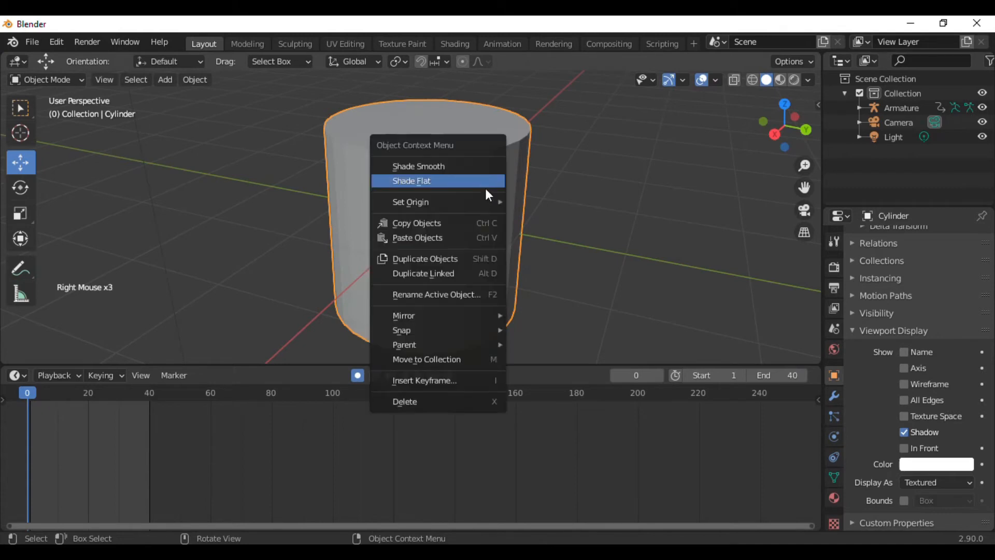
left_click(472, 166)
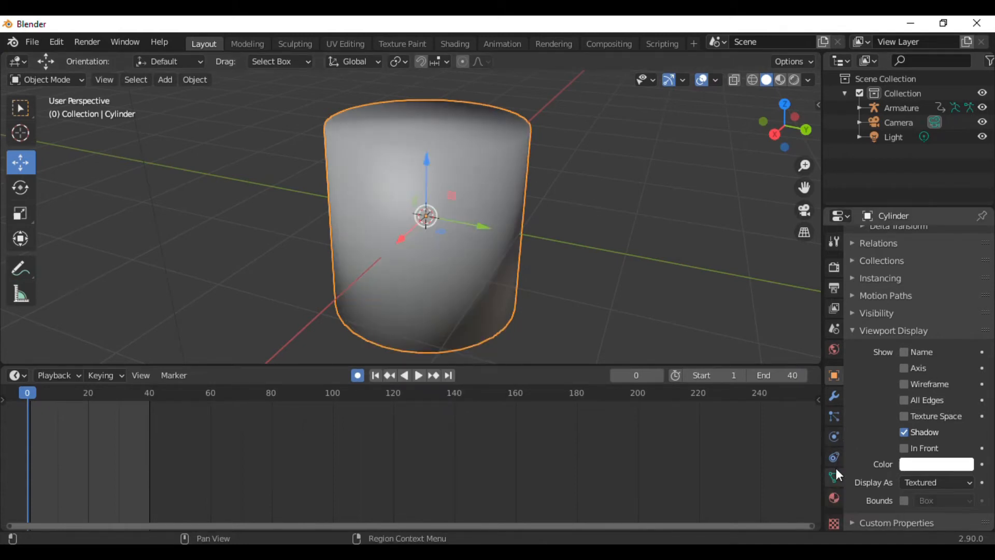
- Add a Subdivision Surface modifier to the cylinder below its Armature modifier
left_click(834, 396)
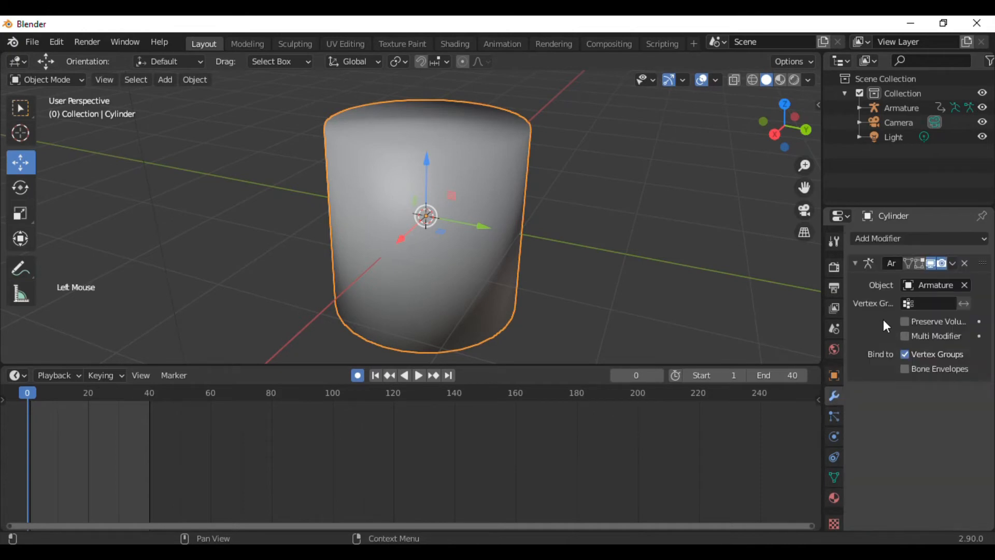
left_click(899, 238)
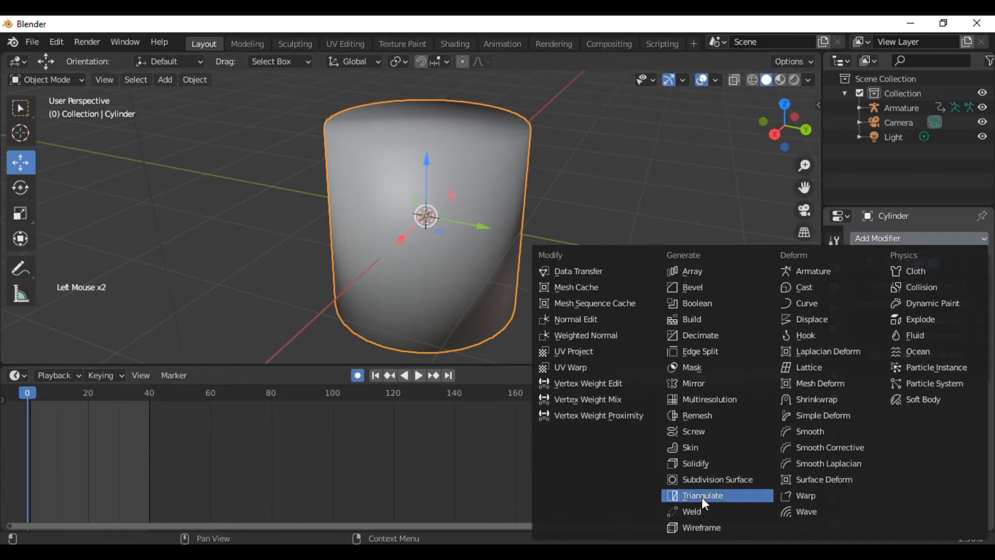
left_click(728, 479)
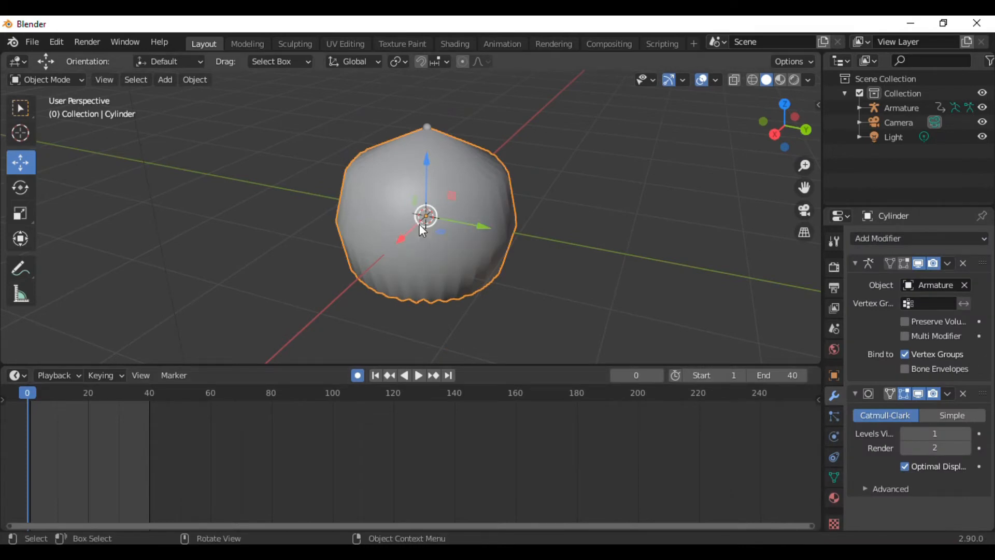
- In Edit Mode, add a horizontal loop cut around the cylinder and slide it up to the top rim
left_click(42, 82)
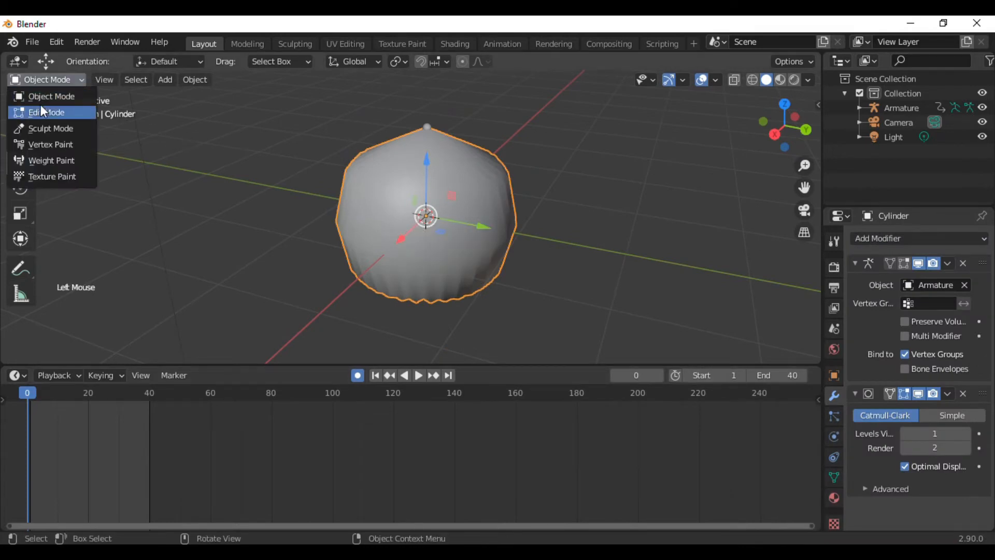
left_click(40, 106)
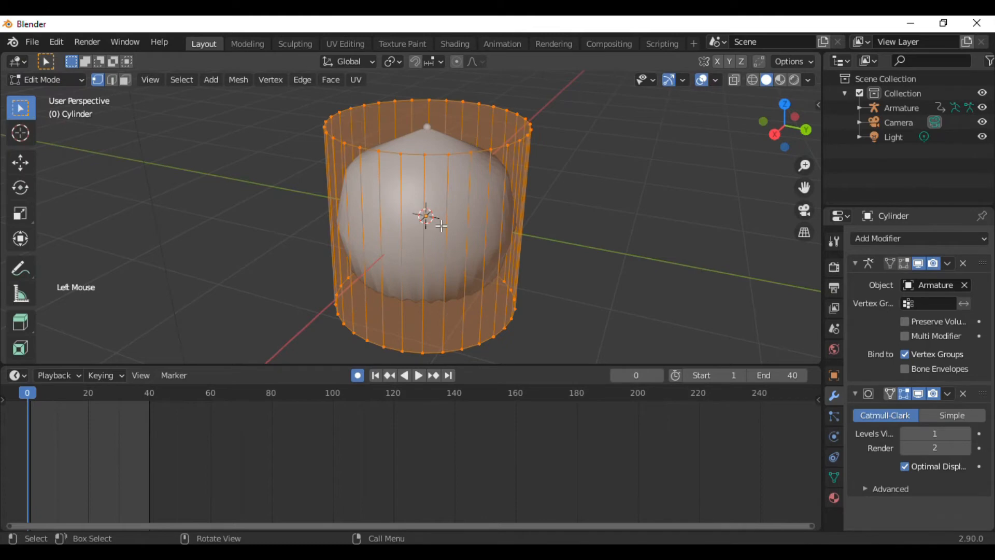
key("ctrl+r")
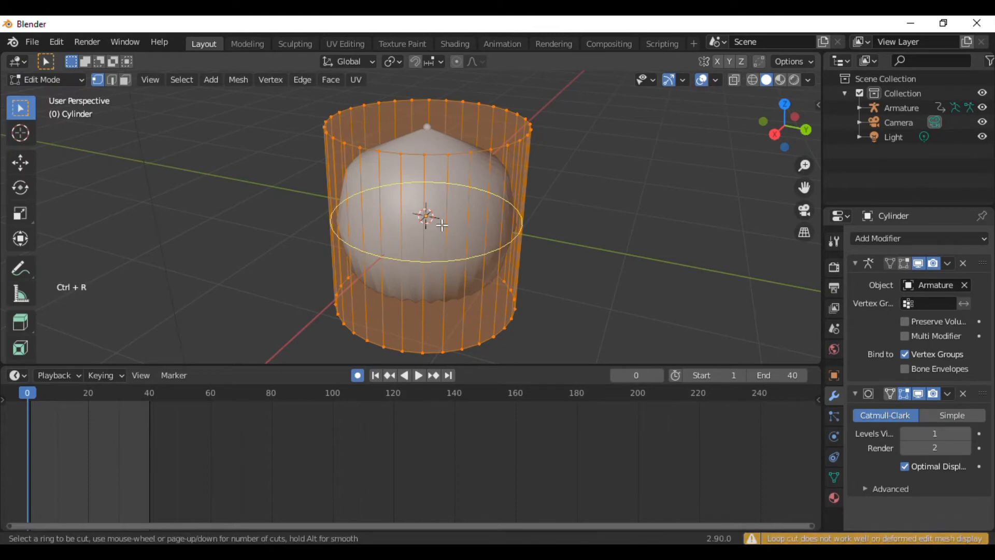
left_click(442, 225)
left_click(459, 347)
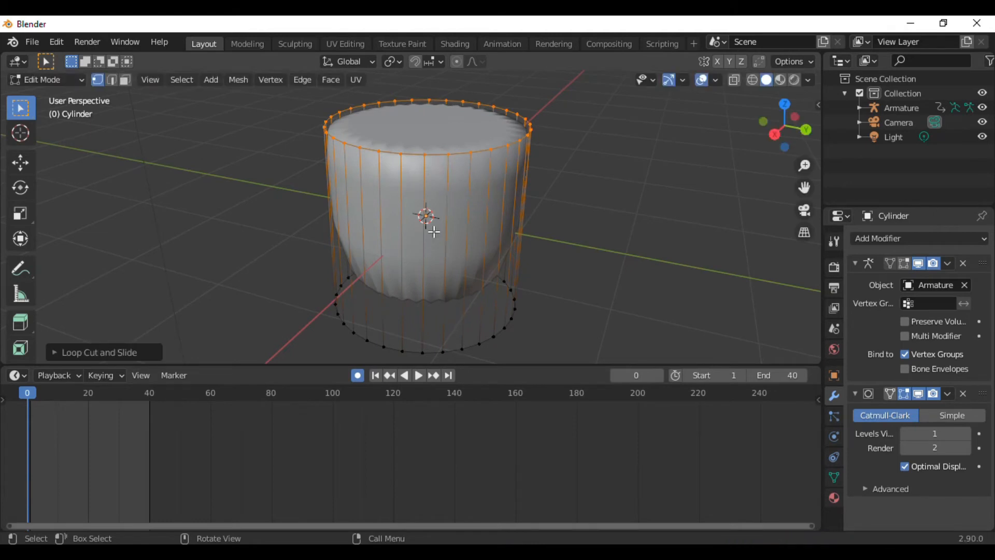
- Add a second horizontal loop cut around the cylinder and slide it down close to the bottom rim
key("ctrl+r")
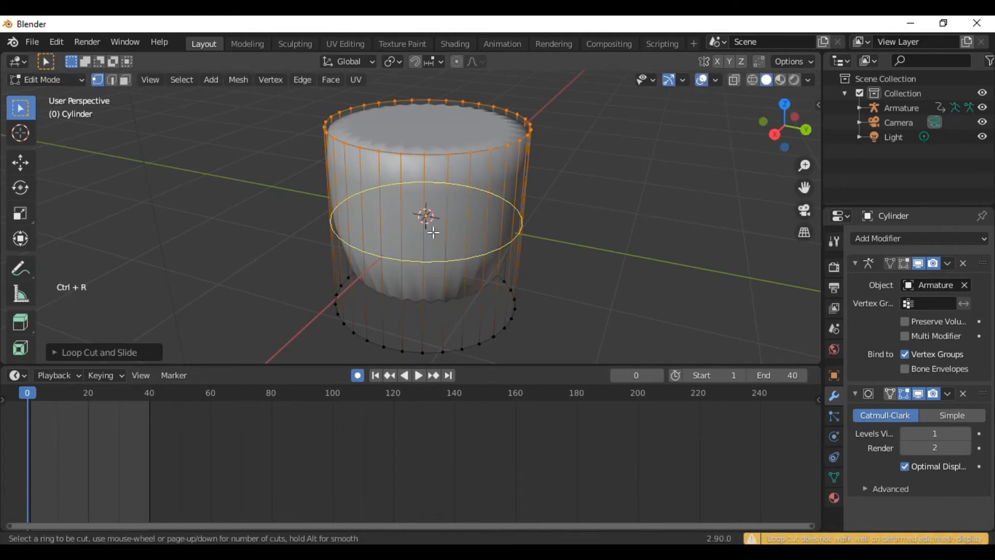
left_click(429, 217)
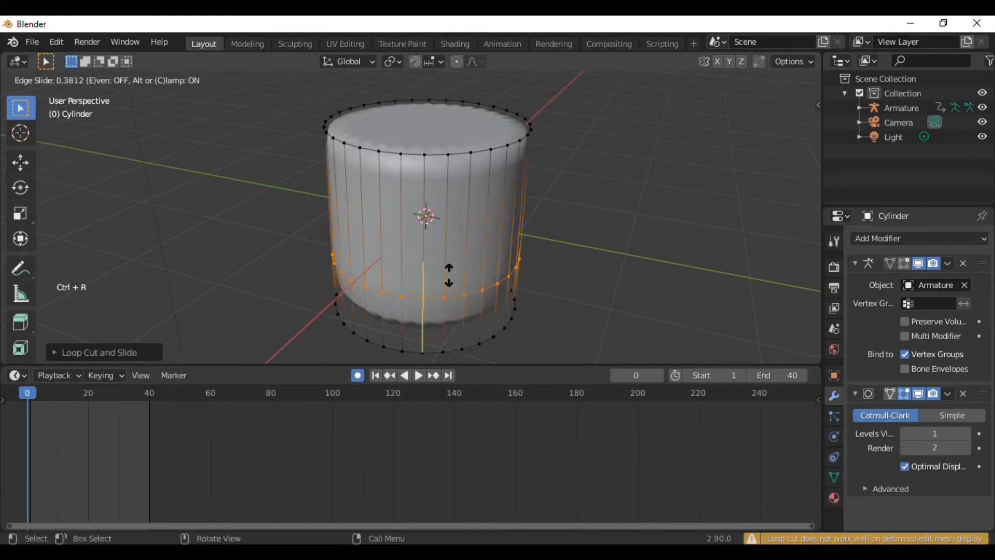
left_click(548, 352)
middle_click_drag(547, 337, 578, 306)
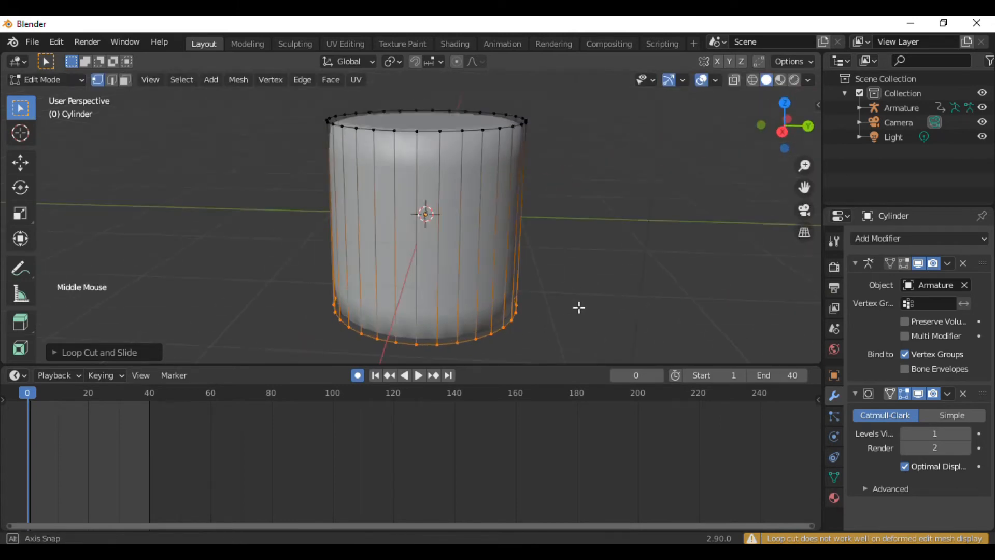
- Set the Subdivision Surface modifier's viewport levels to 5 and return to Object Mode
left_click(966, 433)
left_click(966, 433)
left_click(966, 434)
left_click(966, 433)
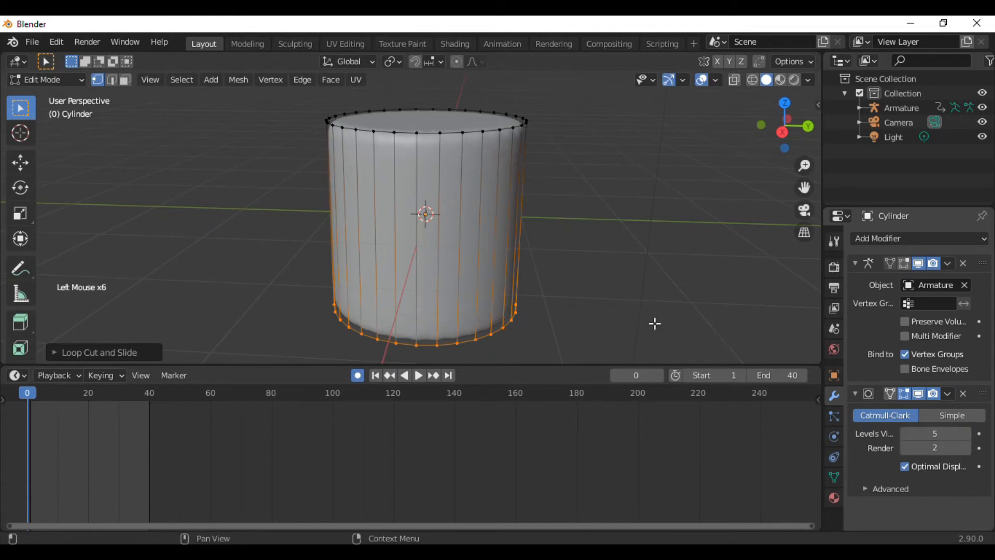
left_click_drag(48, 79, 51, 89)
middle_click_drag(632, 263, 476, 258)
scroll(574, 241, "down", 2)
scroll(570, 241, "up", 1)
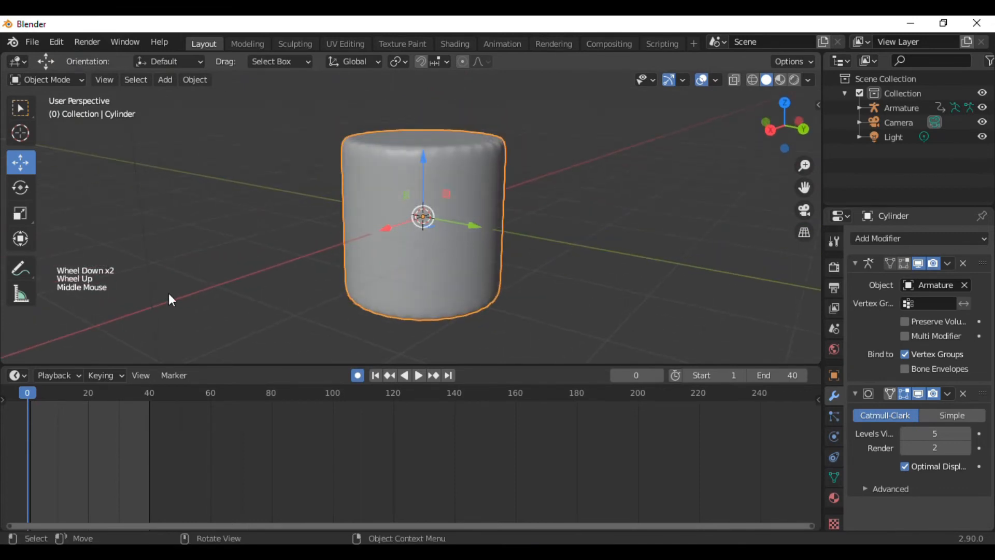
left_click(57, 81)
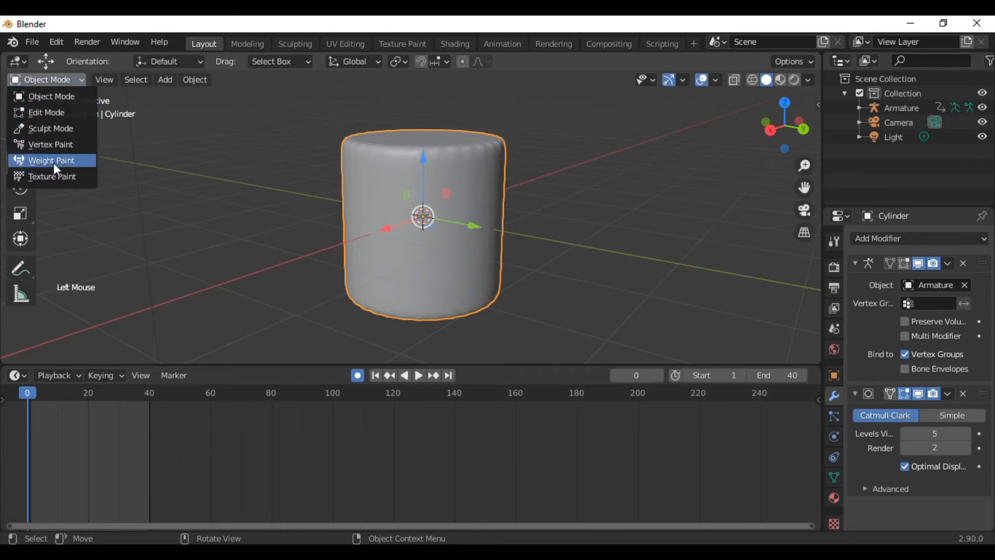
left_click(314, 216)
left_click(314, 216)
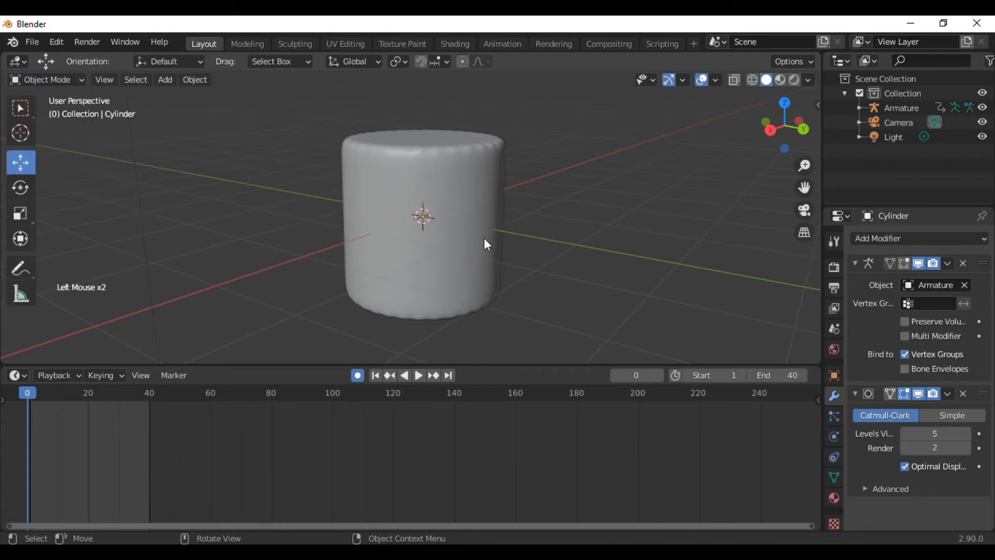
left_click(382, 269)
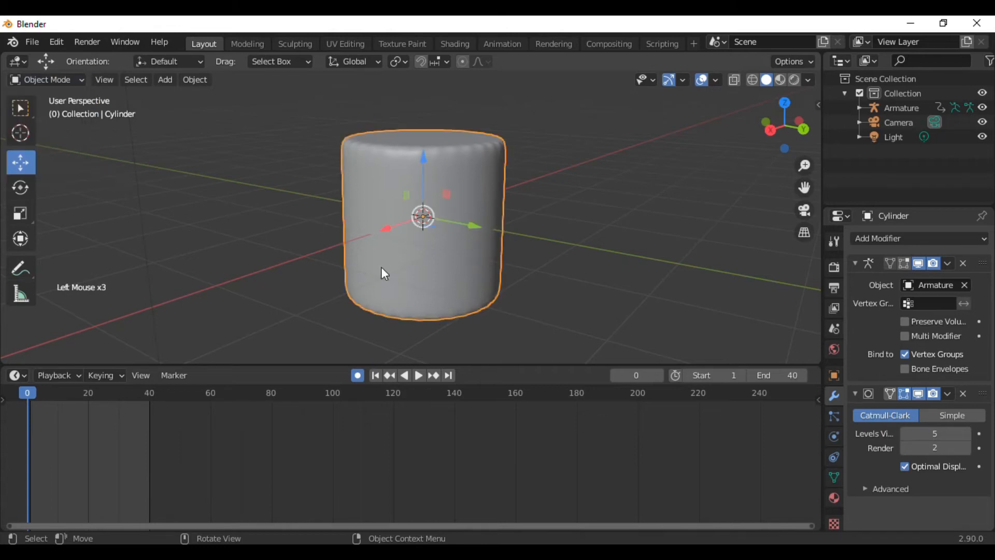
- Play the animation to review the smoothed cylinder's bending, then stop playback
left_click(418, 376)
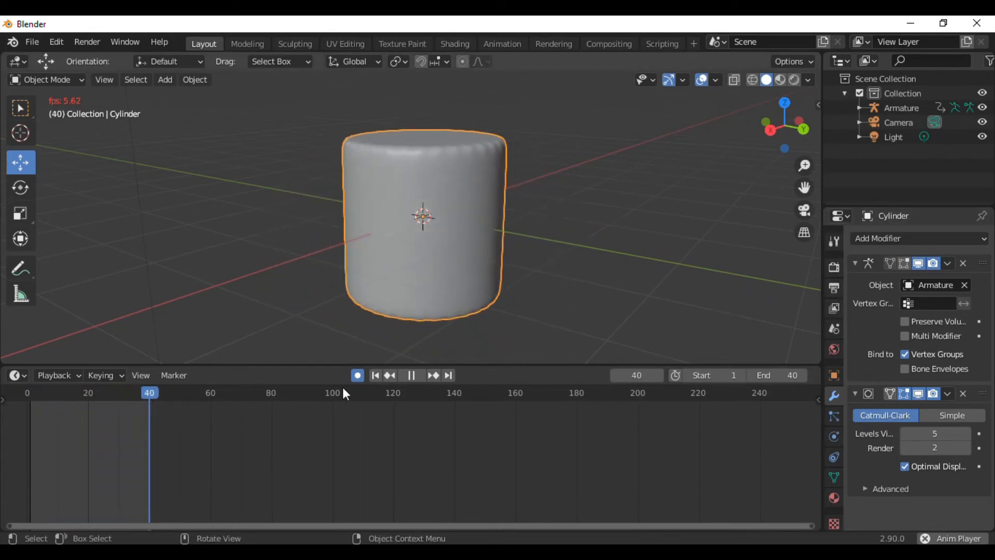
left_click(413, 375)
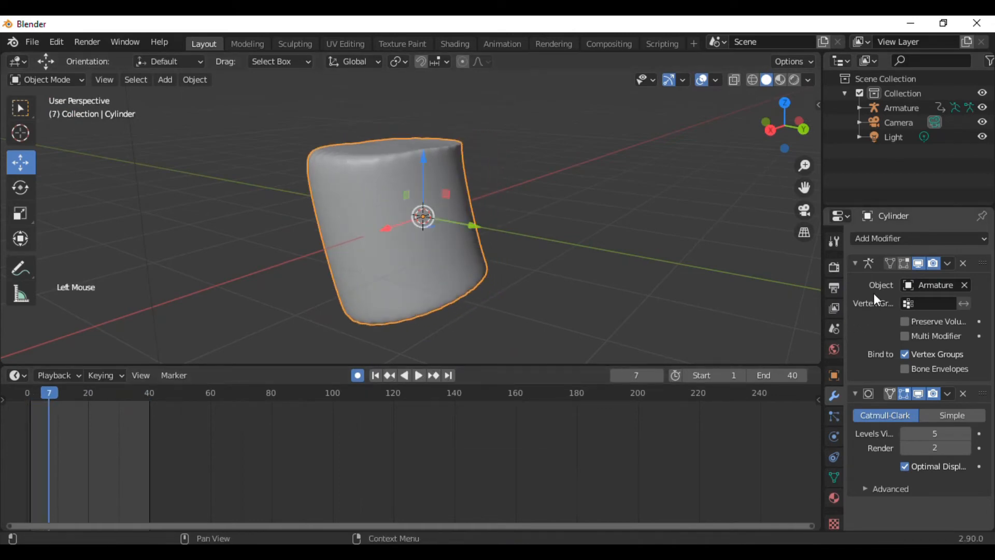
- Set the render output location to the "uji coba blender" folder inside Music
left_click(831, 293)
scroll(912, 424, "down", 1)
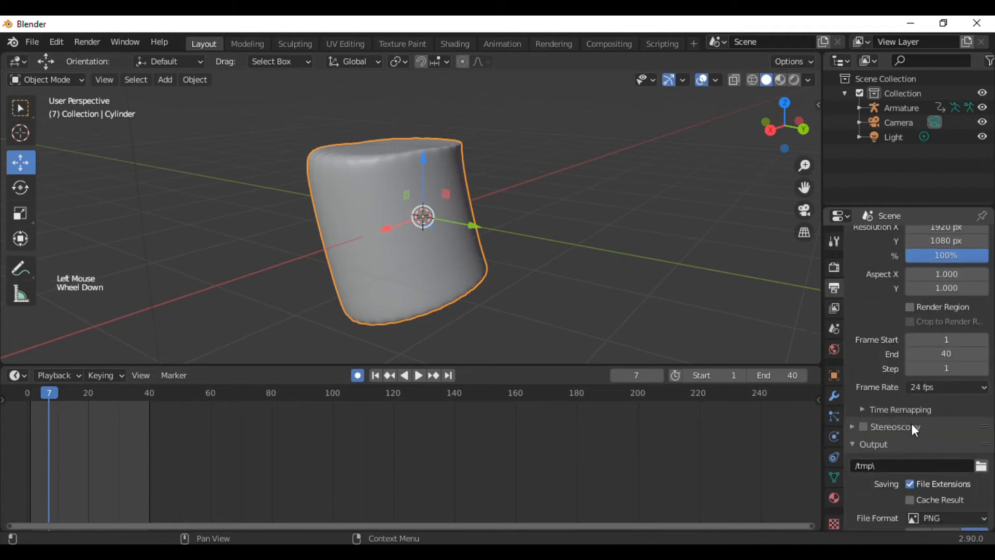
left_click(973, 465)
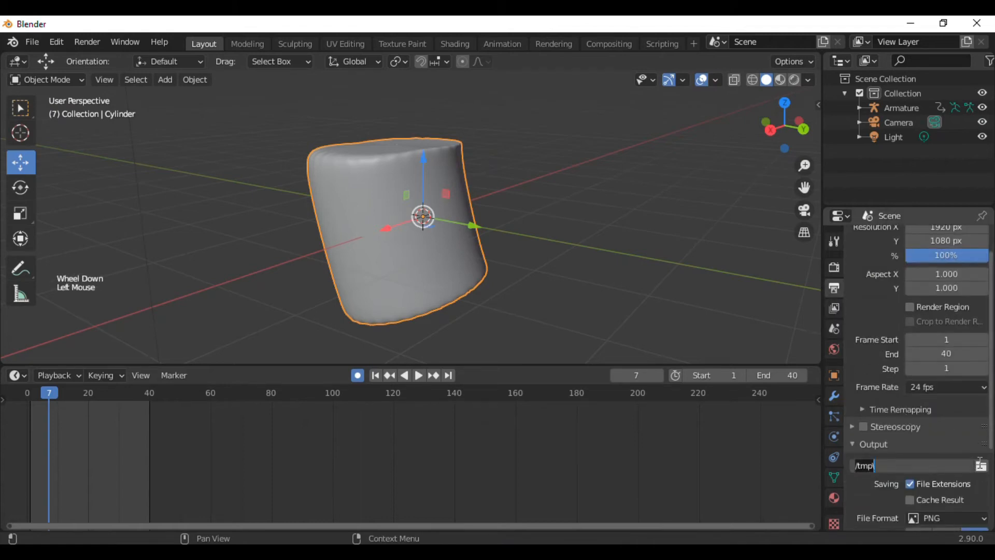
left_click(982, 466)
left_click(982, 467)
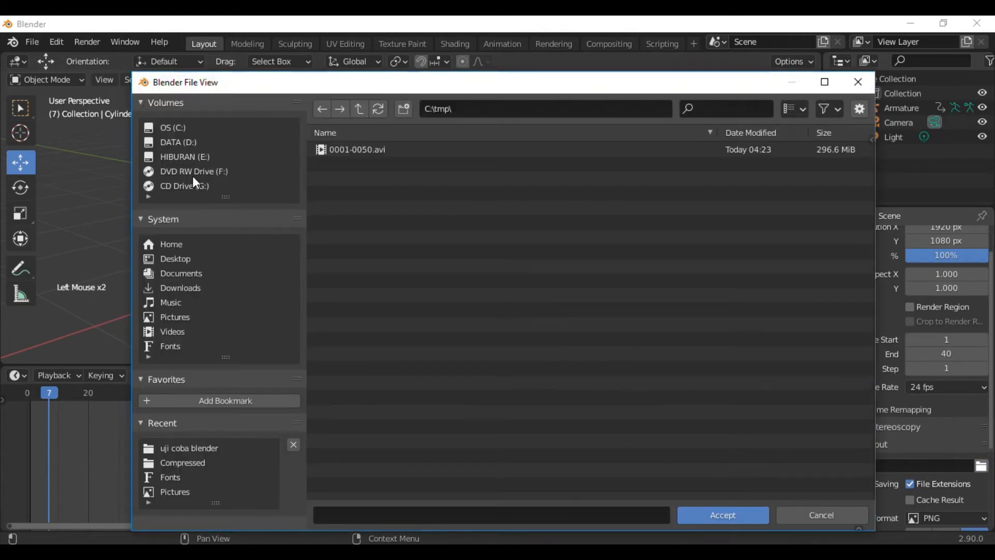
left_click(163, 302)
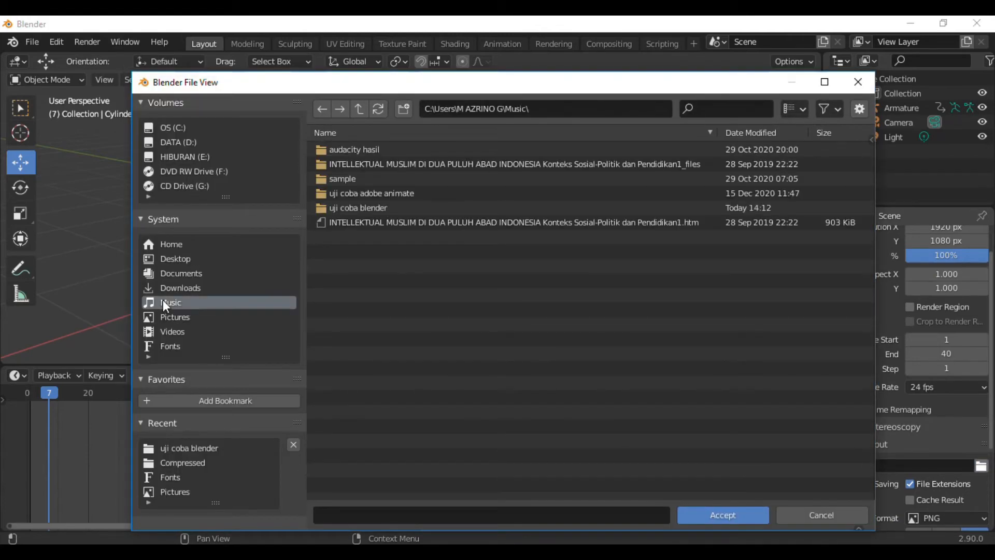
double_click(346, 206)
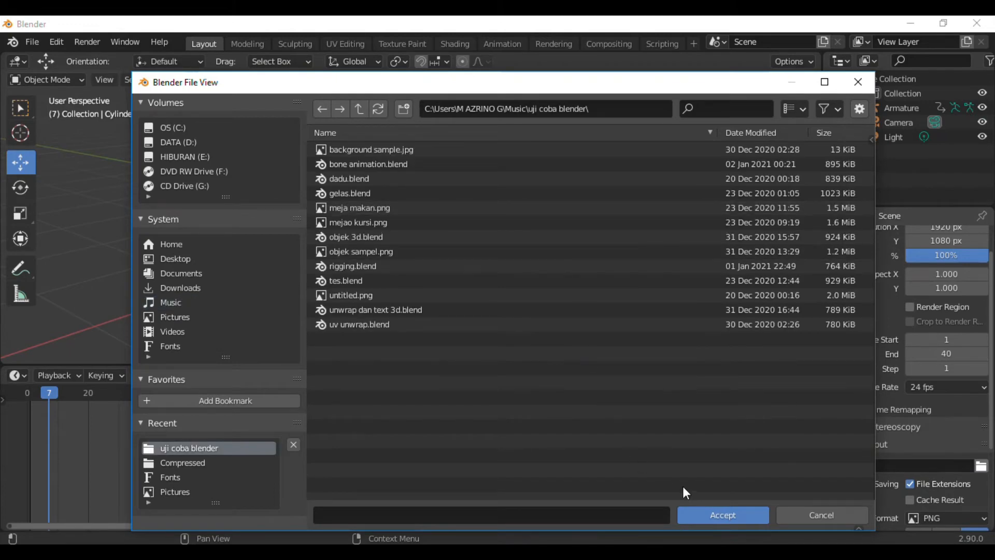
left_click(758, 519)
- Set the render output's file format to the AVI JPEG movie type
scroll(876, 456, "down", 3)
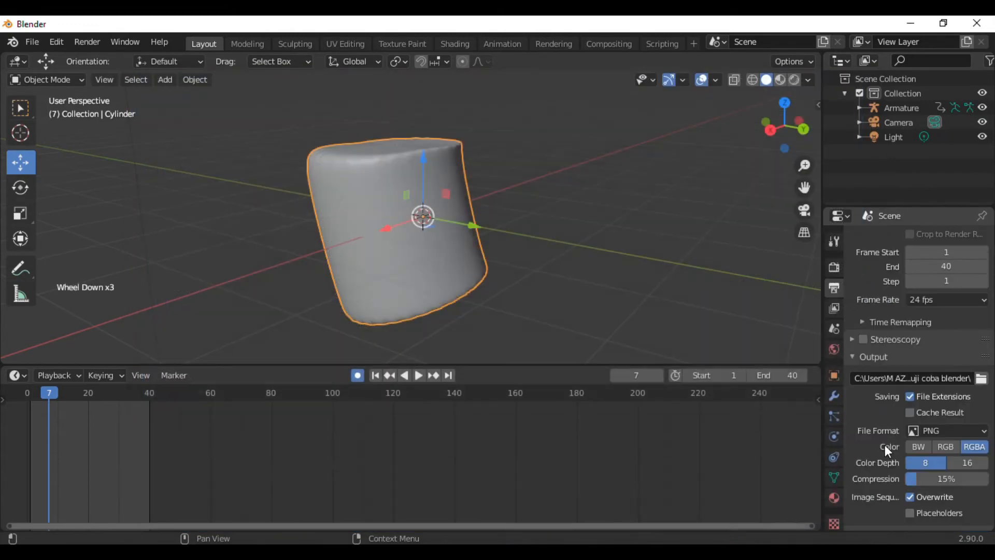
left_click(944, 429)
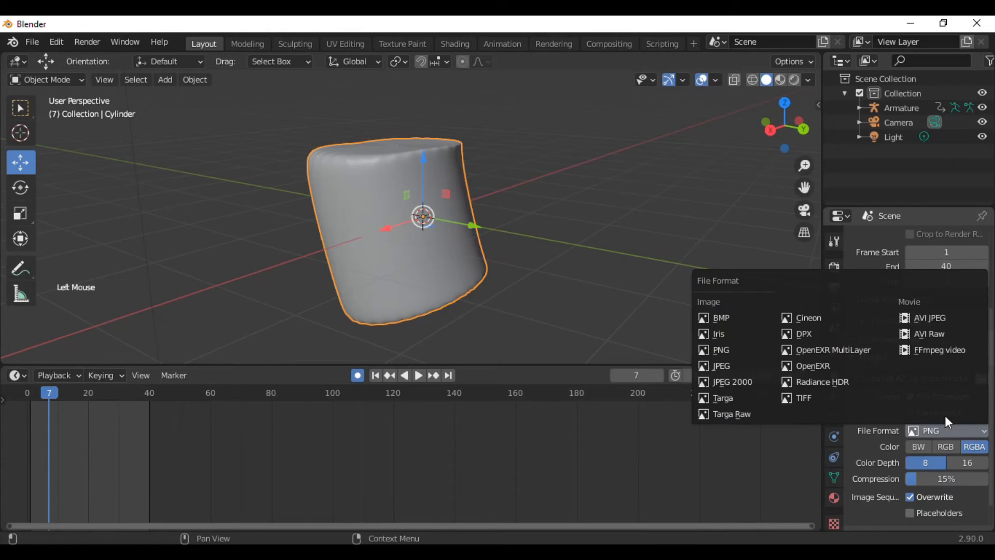
left_click(934, 317)
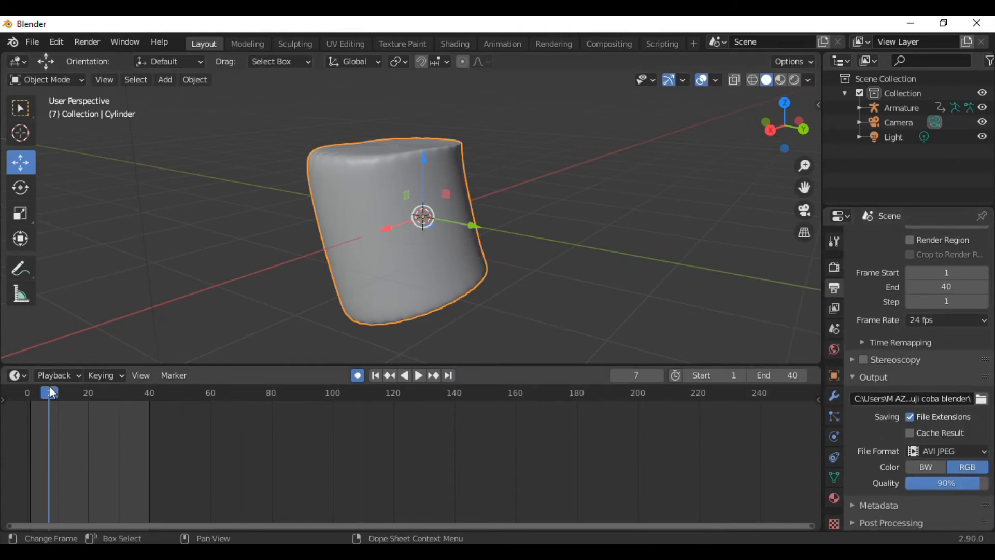
- Return to frame 0, start rendering the whole animation and minimize the render window
left_click_drag(48, 388, 28, 388)
key("space")
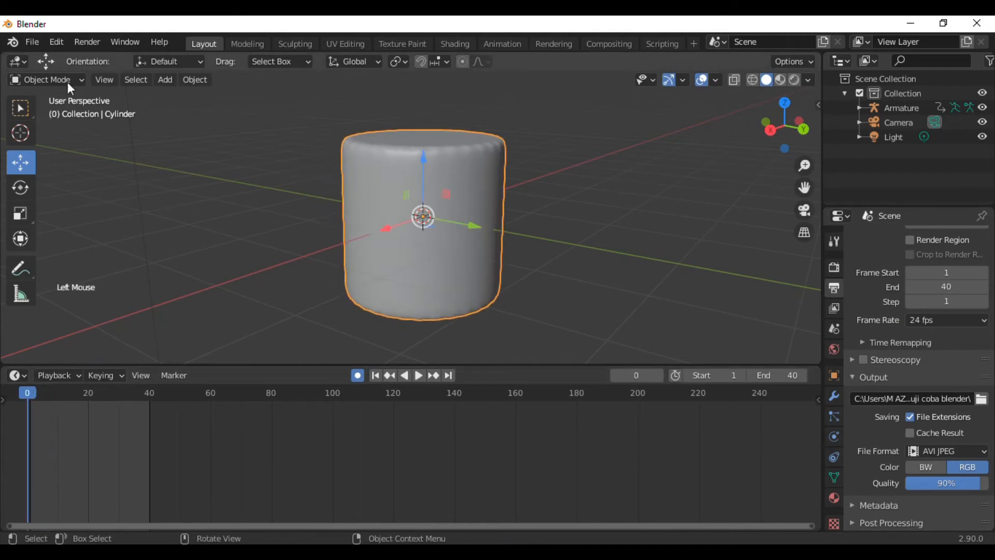
left_click(89, 41)
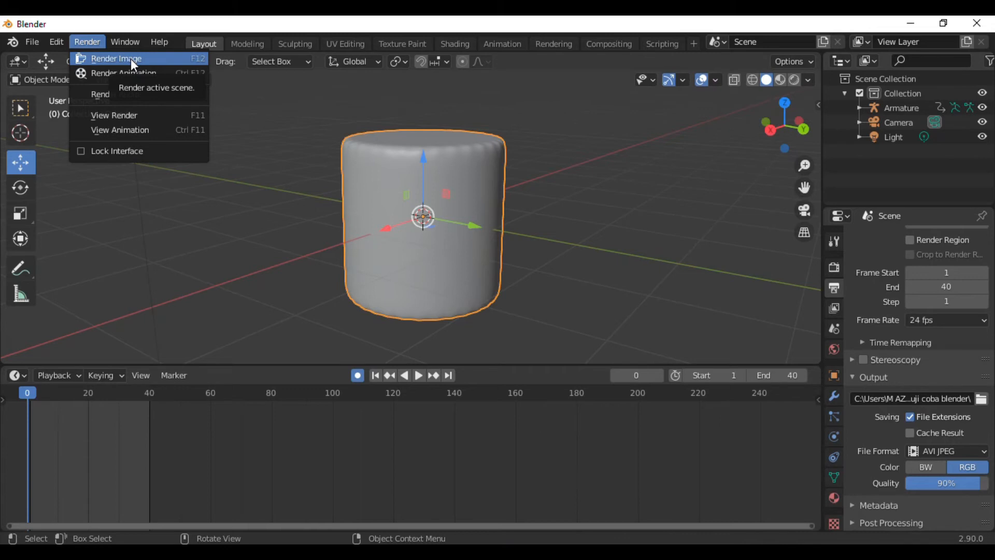
left_click(91, 44)
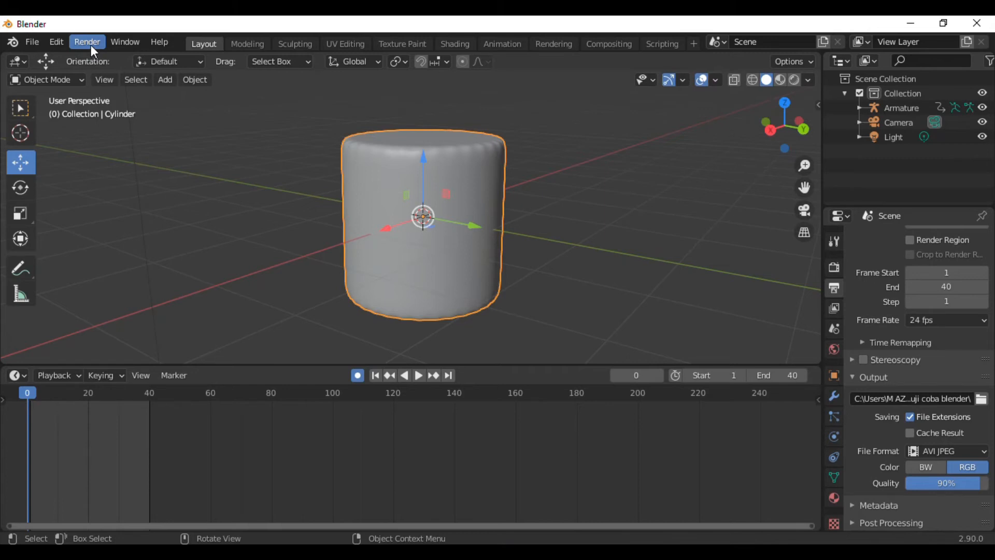
left_click(91, 44)
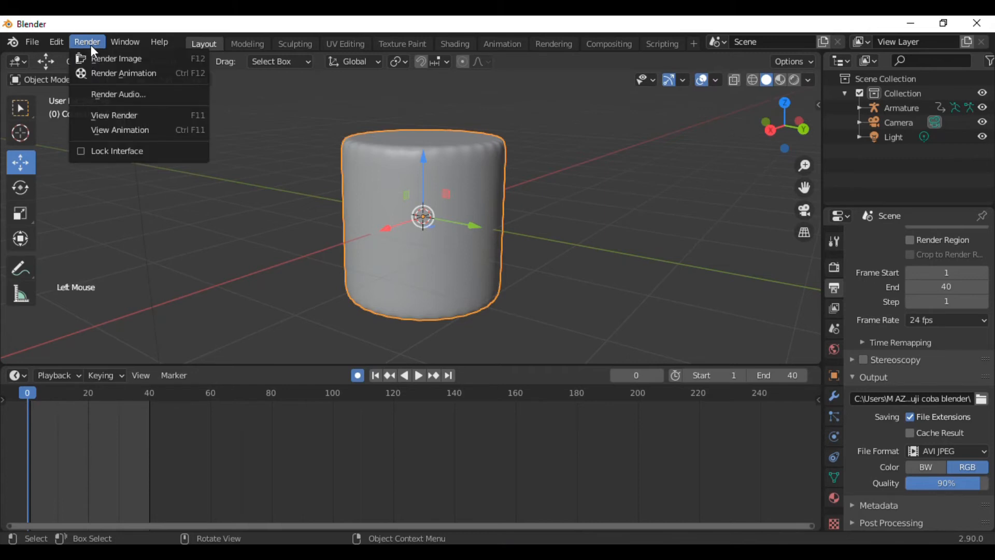
left_click(111, 78)
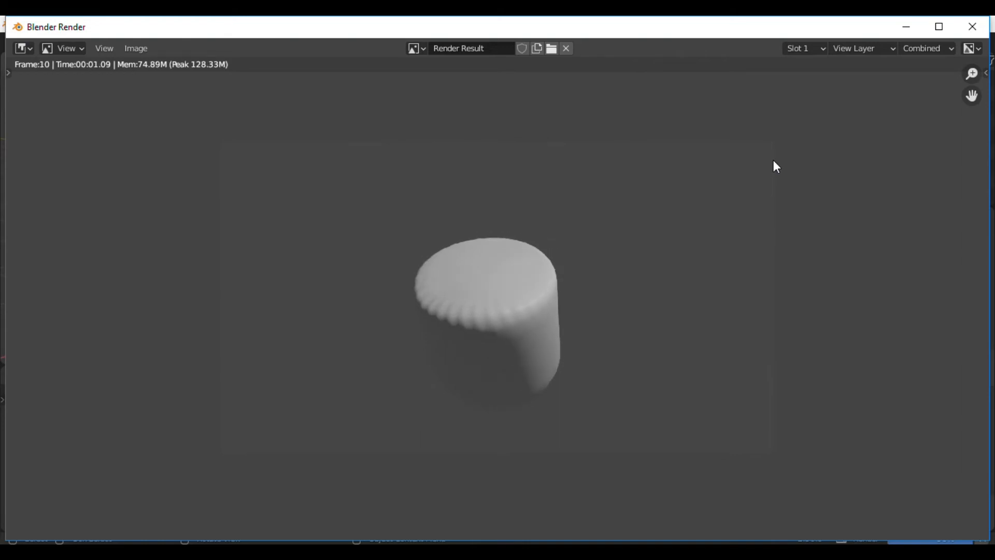
left_click(913, 37)
left_click(733, 224)
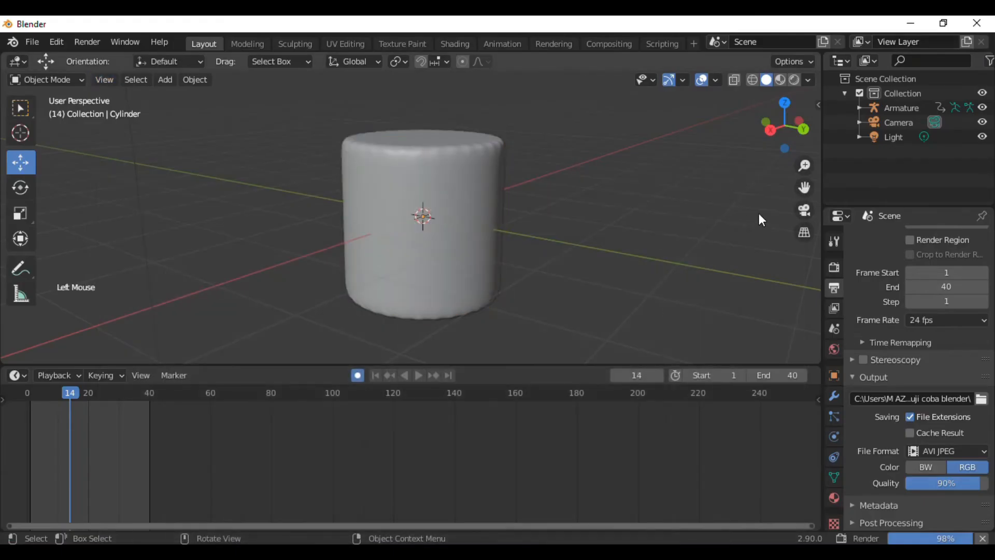
- Check the cylinder through the scene camera during rendering, then return to the perspective view
left_click(804, 211)
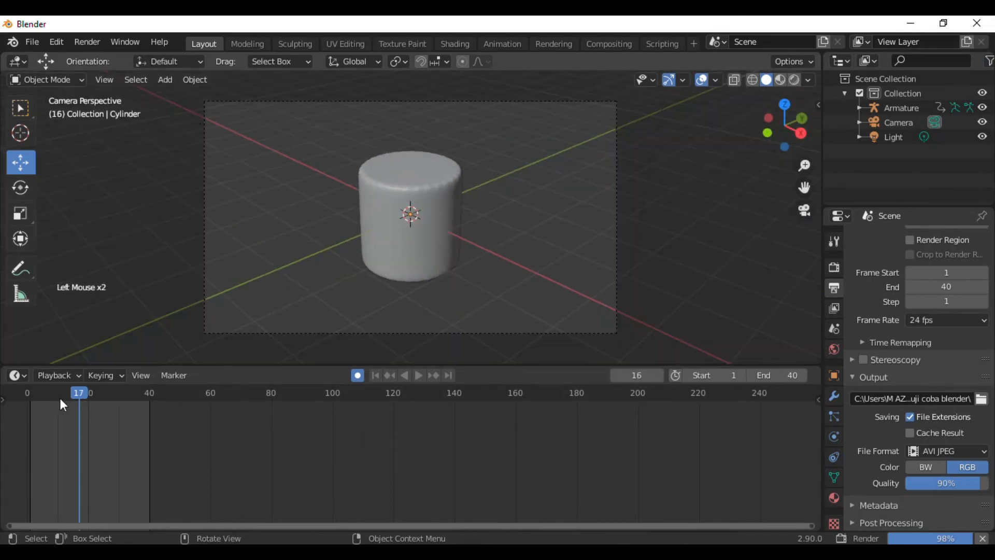
mouse_move(78, 390)
left_mouse_down()
mouse_move(36, 390)
mouse_move(153, 393)
left_mouse_up()
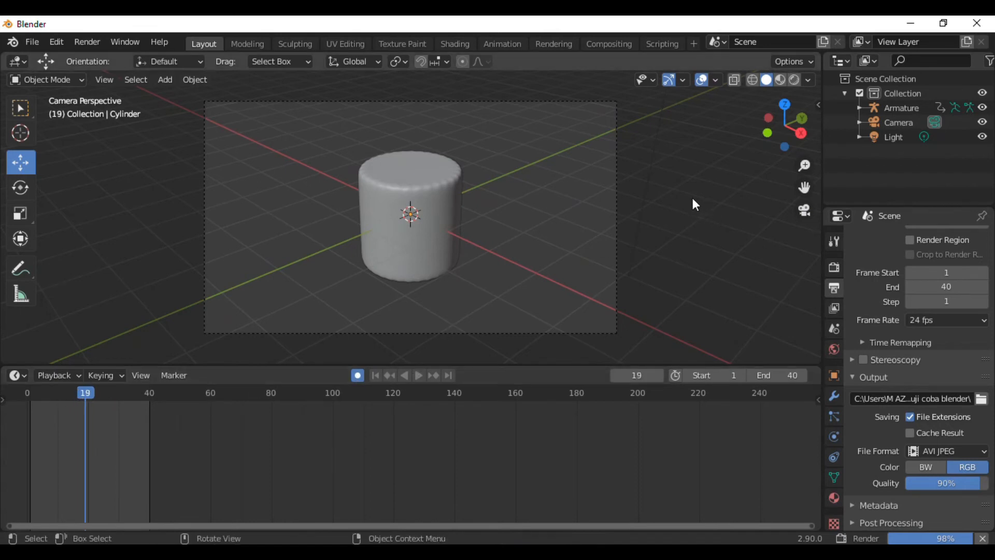
left_click(803, 212)
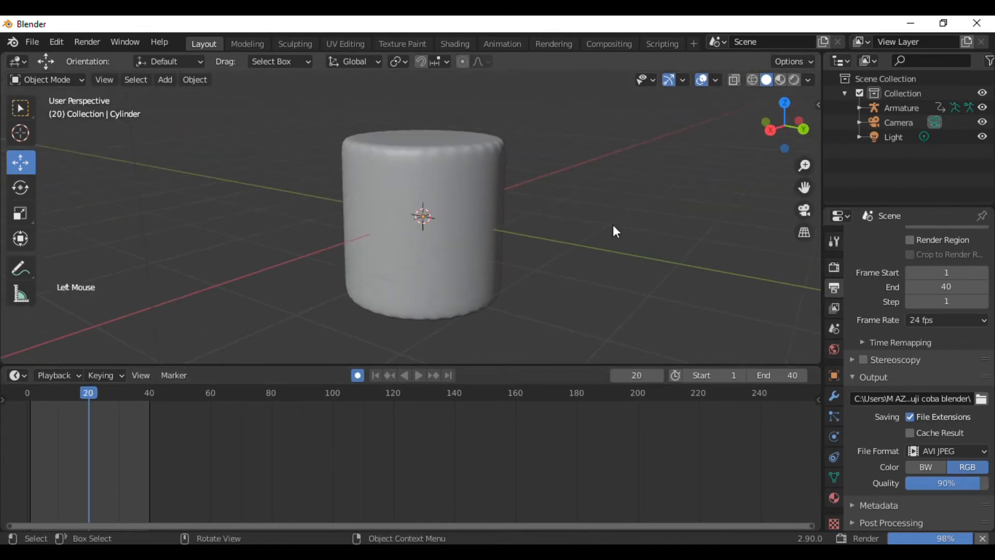
scroll(593, 231, "down", 2)
scroll(593, 230, "up", 1)
scroll(594, 231, "down", 1)
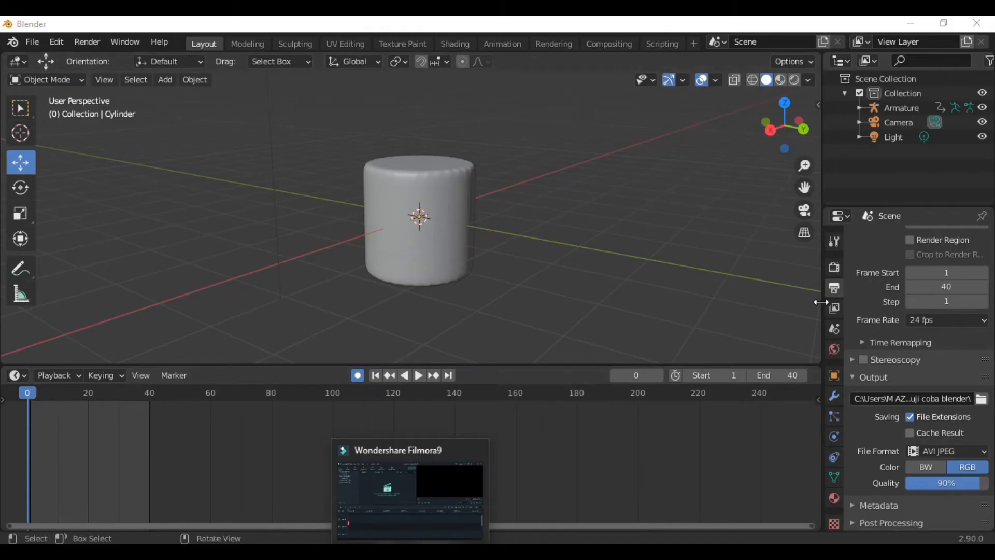
- Bring back the minimized render window to view the last rendered frame, then close it
mouse_move(374, 550)
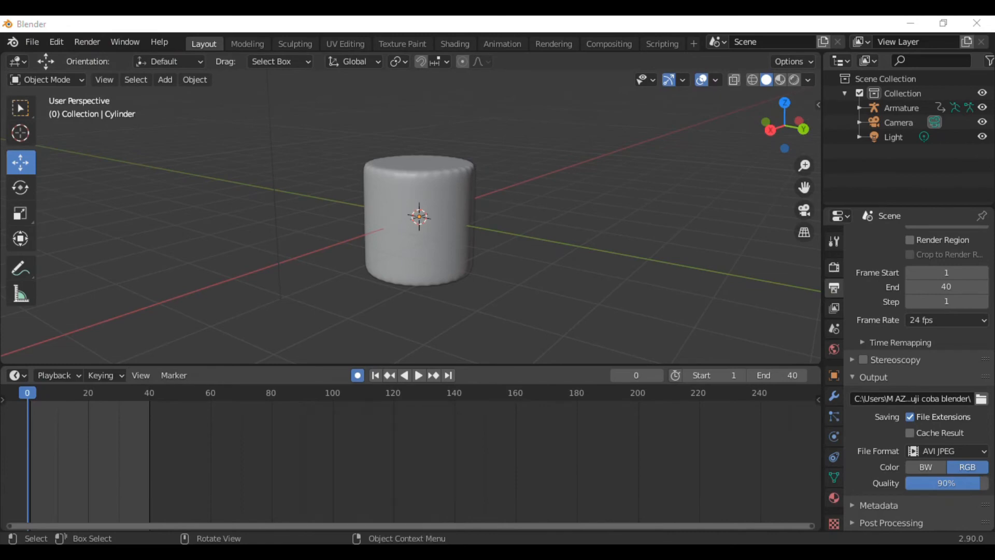
mouse_move(340, 552)
left_click(393, 508)
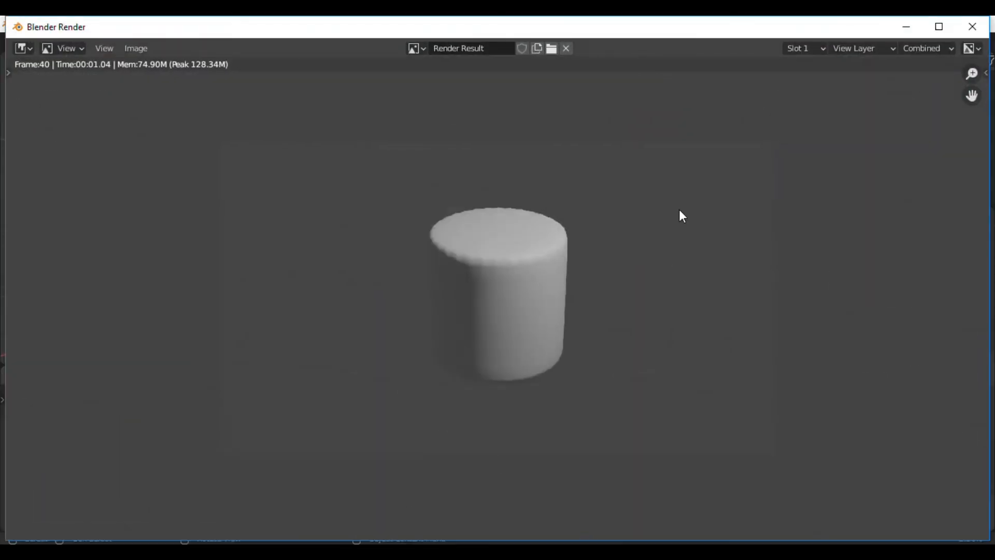
left_click(969, 27)
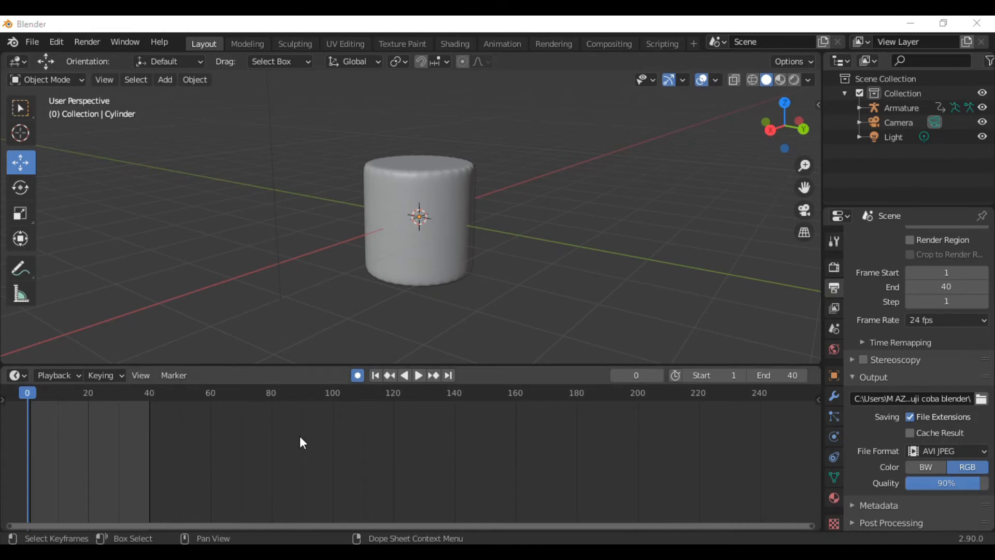
- Switch to the "uji coba blender" folder in File Explorer and open the rendered 0001-0040 video with MPC-HC (x64)
mouse_move(112, 550)
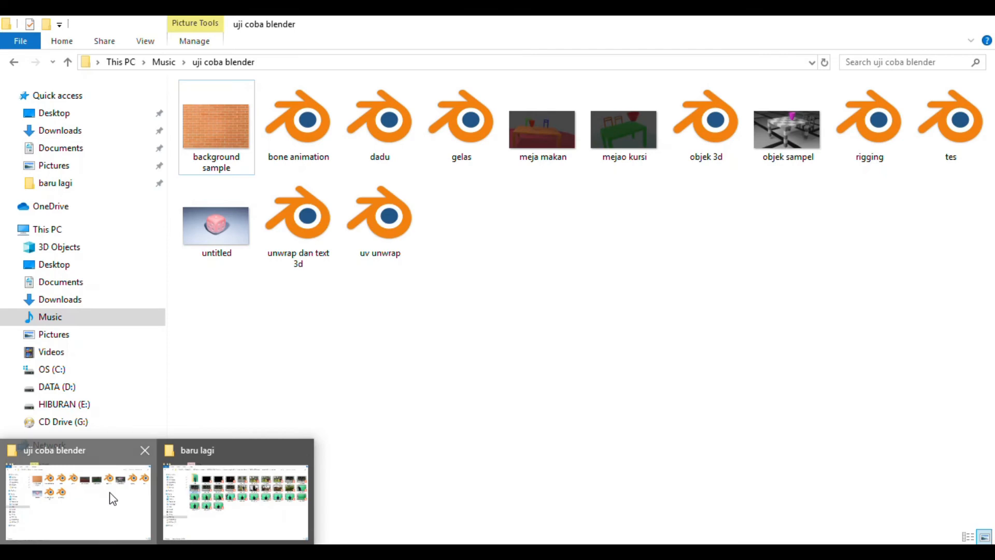
left_click(113, 499)
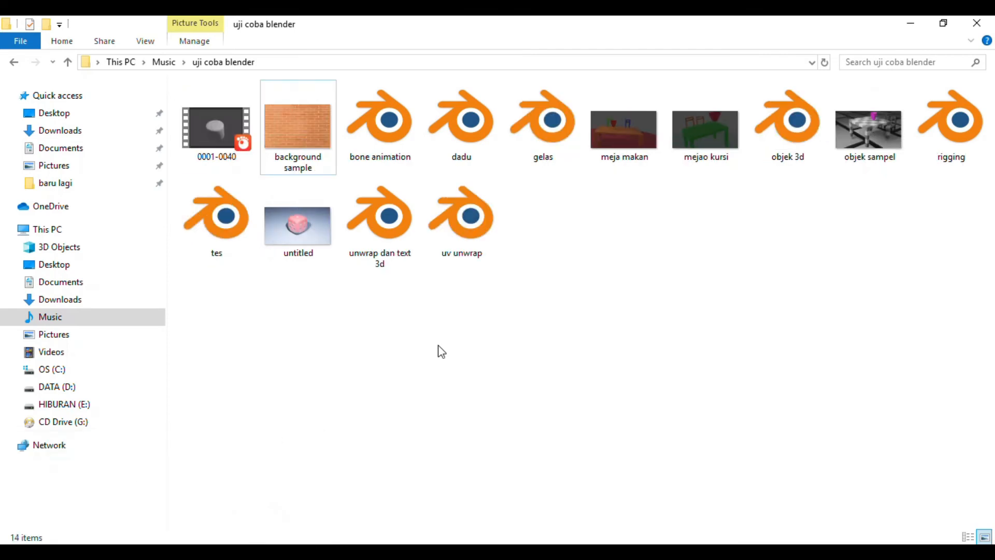
left_click(205, 127)
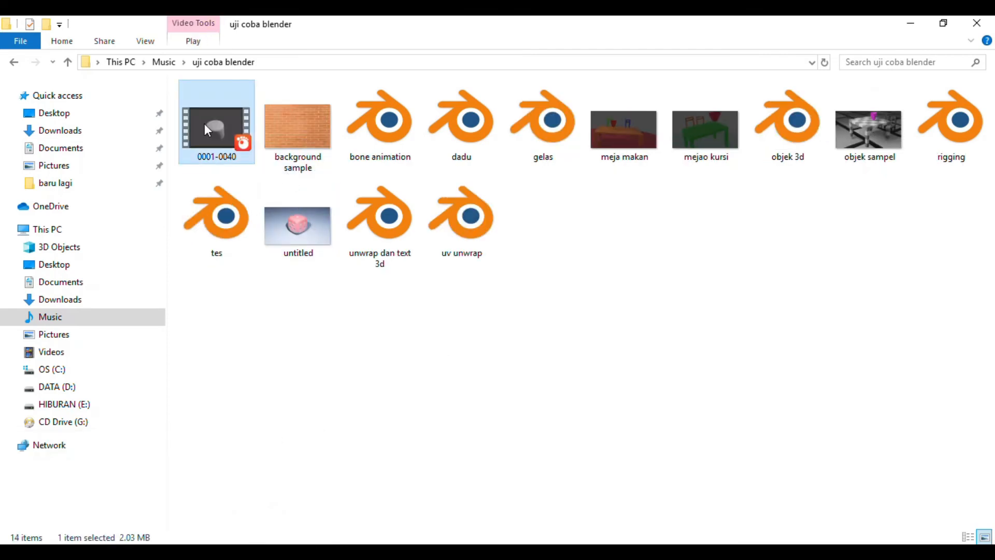
right_click(204, 123)
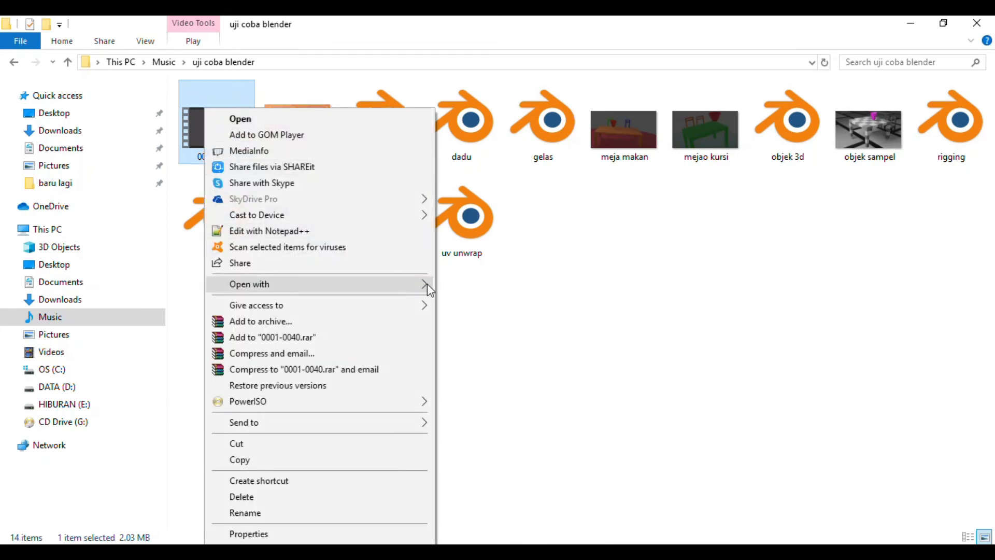
mouse_move(428, 283)
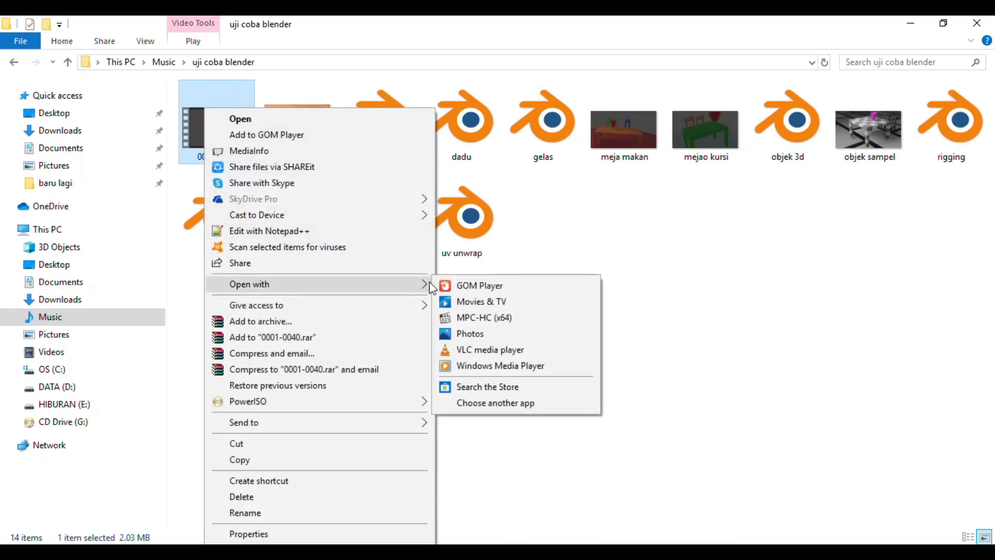
left_click(475, 318)
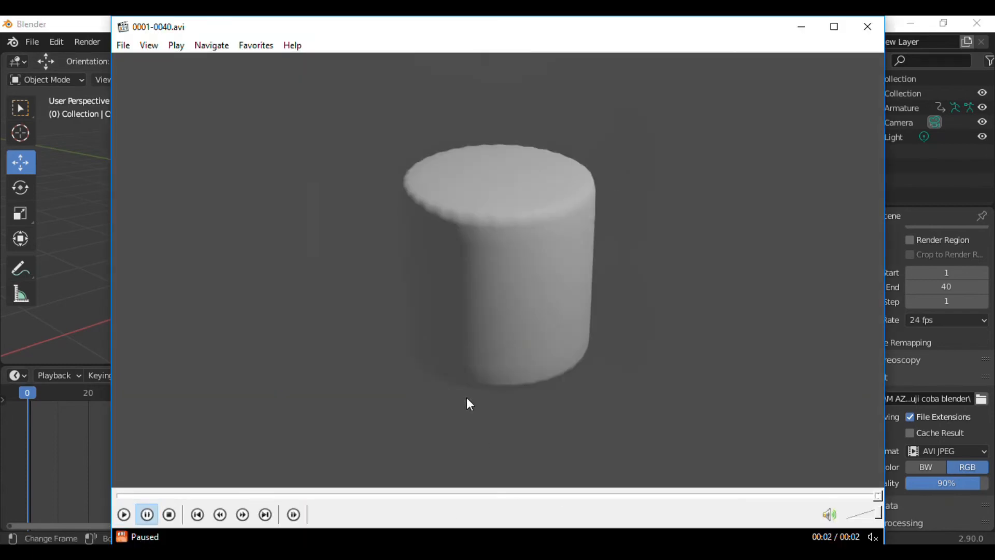
- Replay the rendered cylinder video to review the bending motion, then close the player
left_click(127, 516)
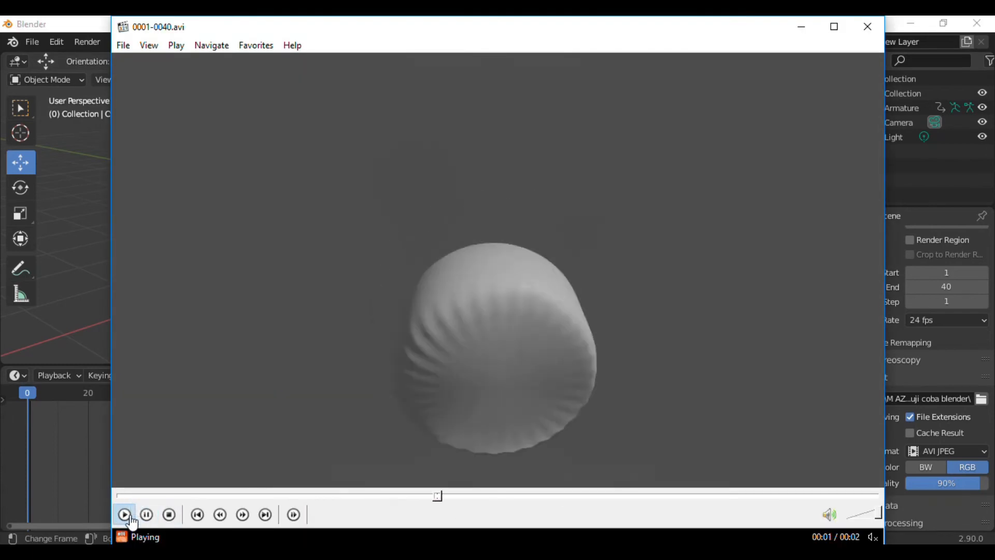
left_click(130, 515)
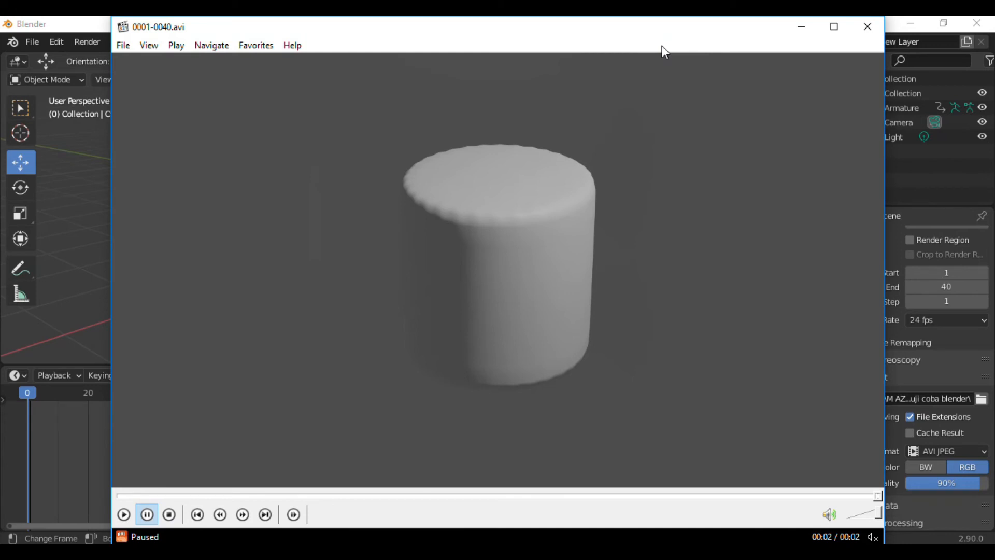
left_click(867, 27)
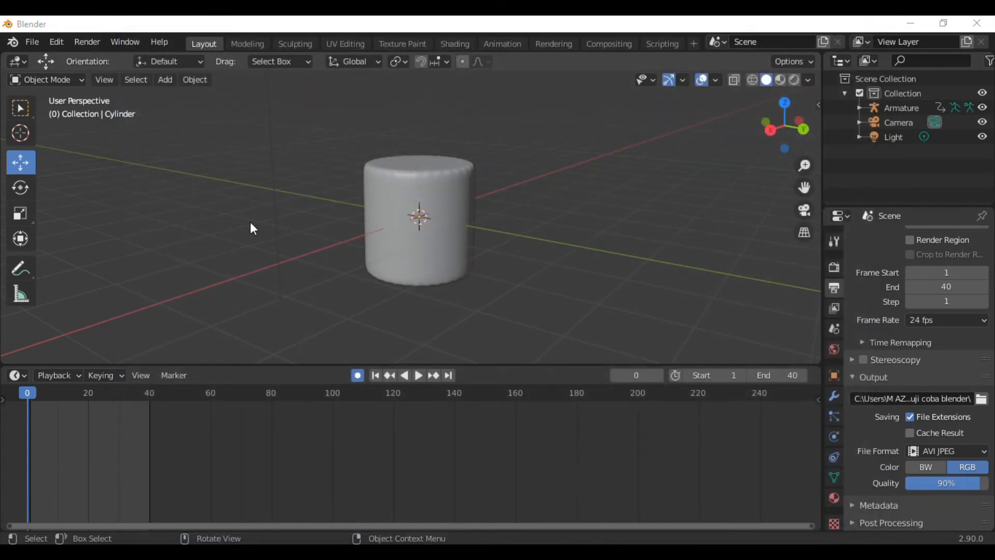
- Add a Human (Meta-Rig) armature to the scene
scroll(251, 222, "up", 1)
scroll(251, 223, "down", 1)
middle_click_drag(228, 212, 309, 214)
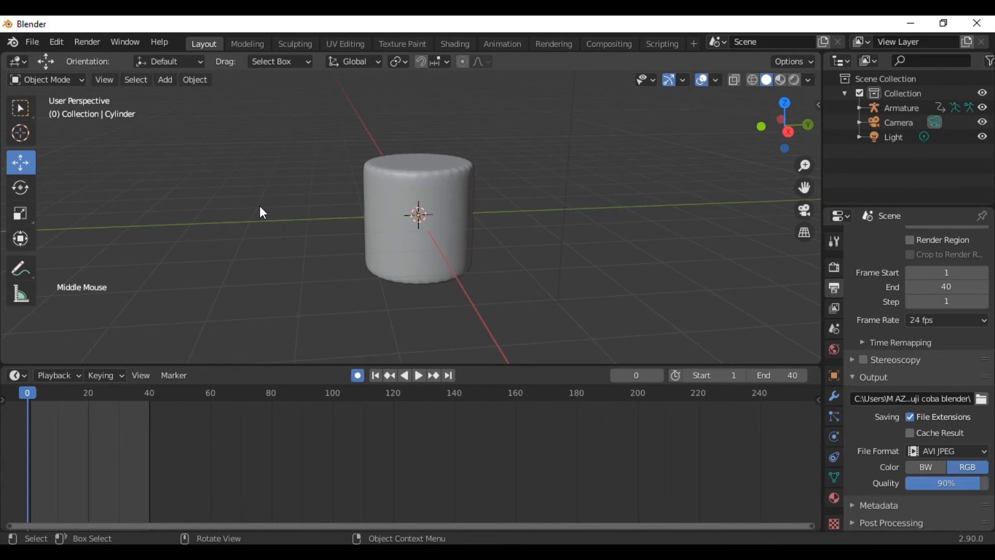
left_click(170, 80)
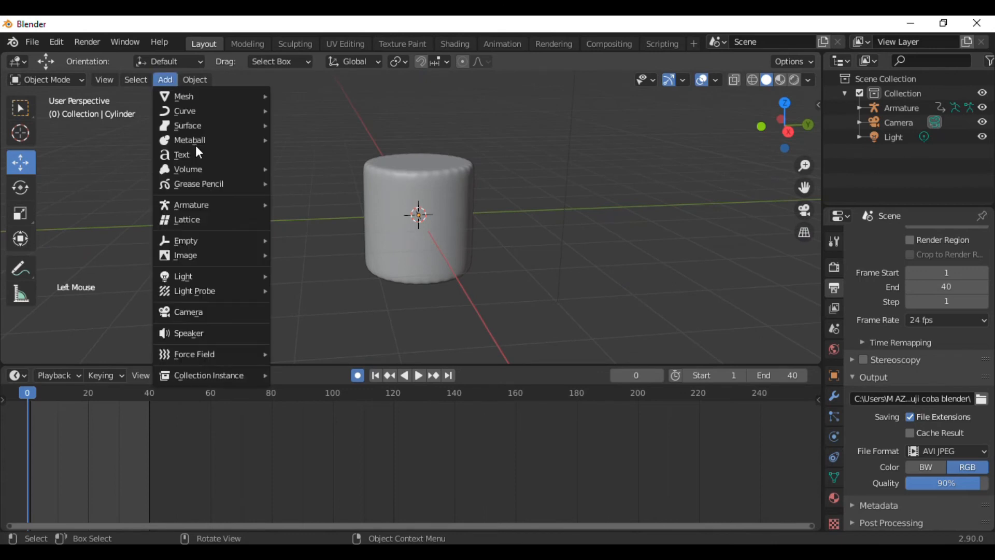
mouse_move(211, 246)
mouse_move(214, 273)
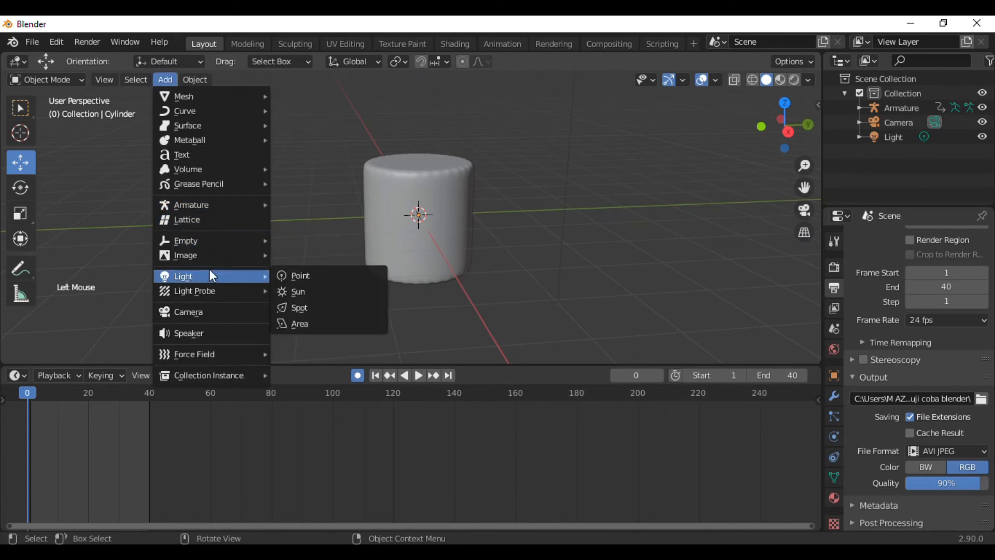
mouse_move(226, 203)
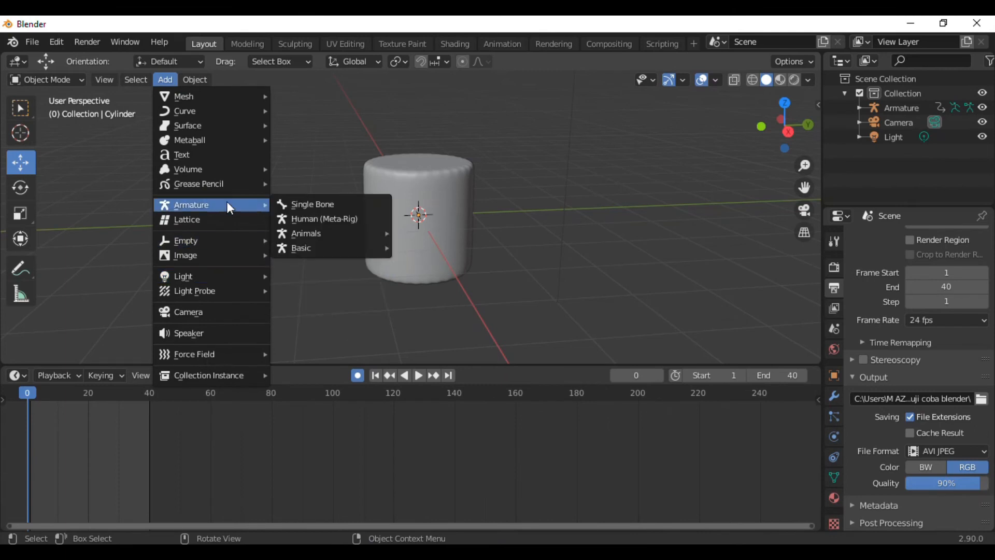
left_click(311, 224)
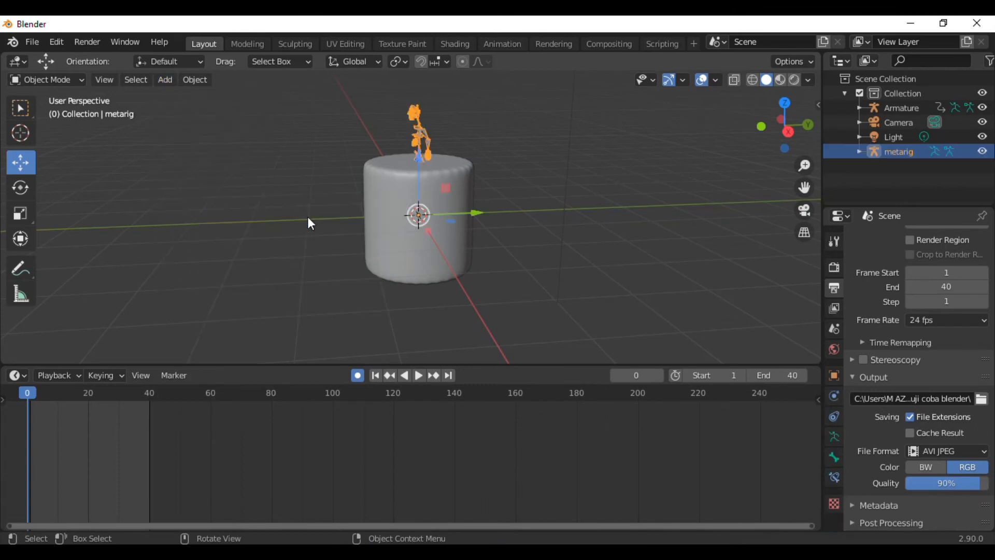
- Move the human rig out beside the cylinder, scale it up well above the cylinder's height and deselect it
middle_click_drag(249, 249, 402, 248)
key("g")
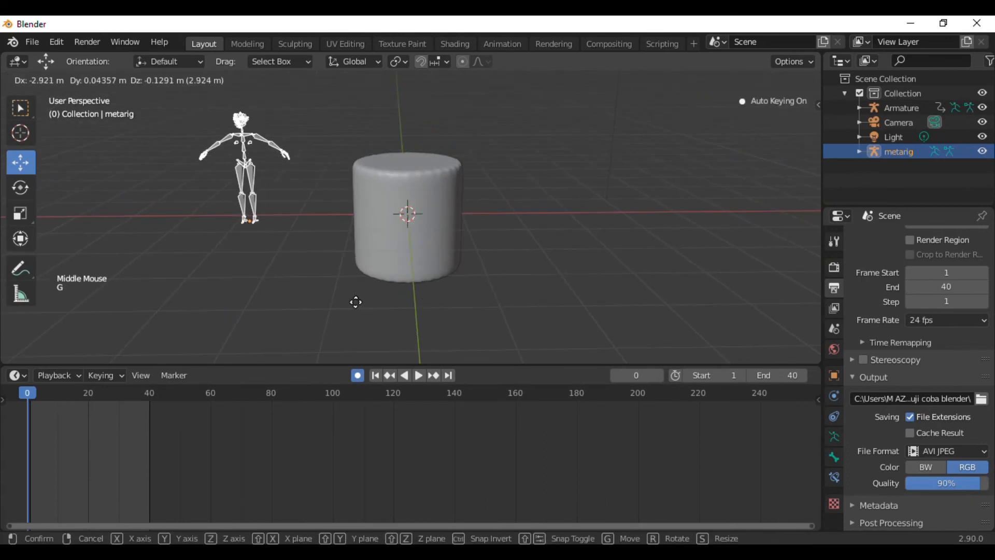
left_click(347, 332)
key("s")
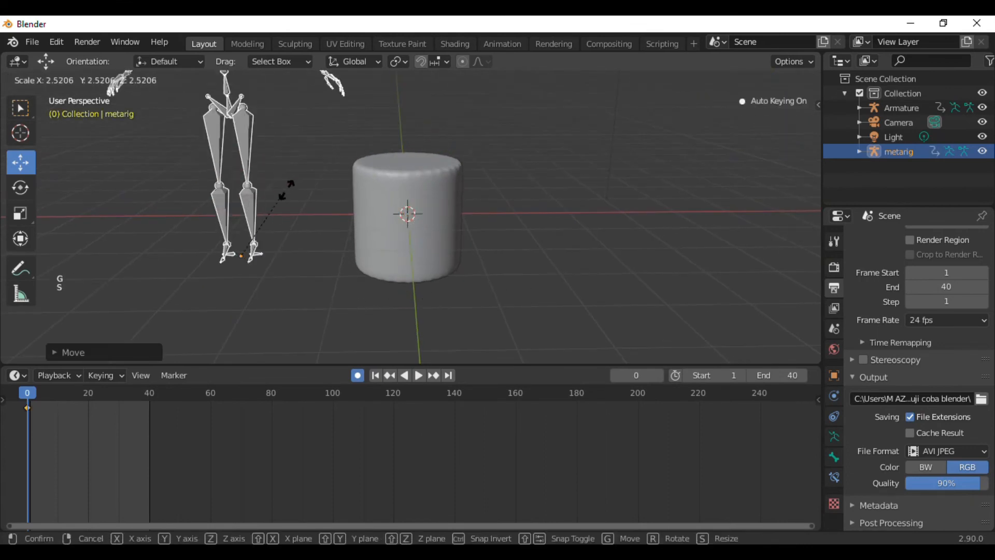
left_click(321, 142)
middle_click_drag(324, 146, 352, 227)
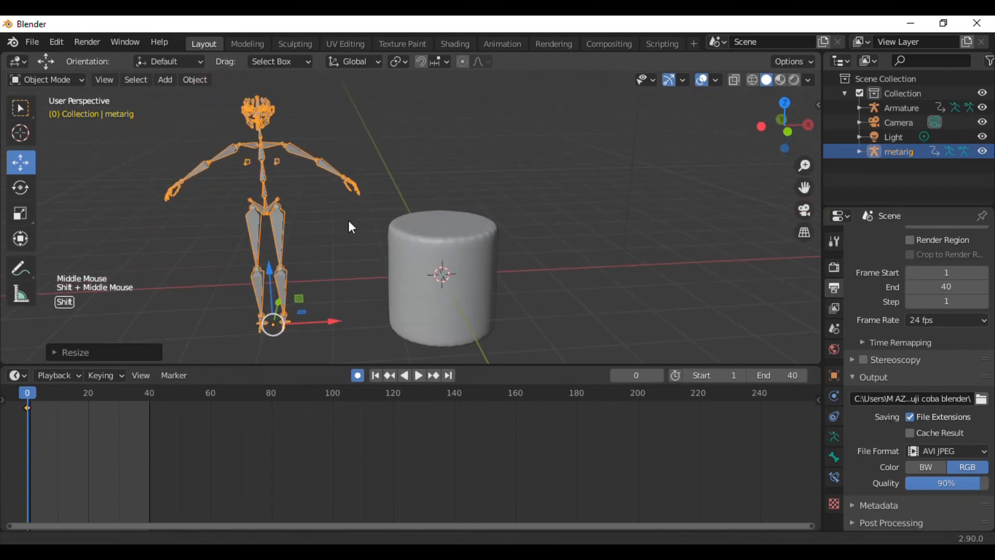
left_click(412, 149)
scroll(377, 151, "up", 1)
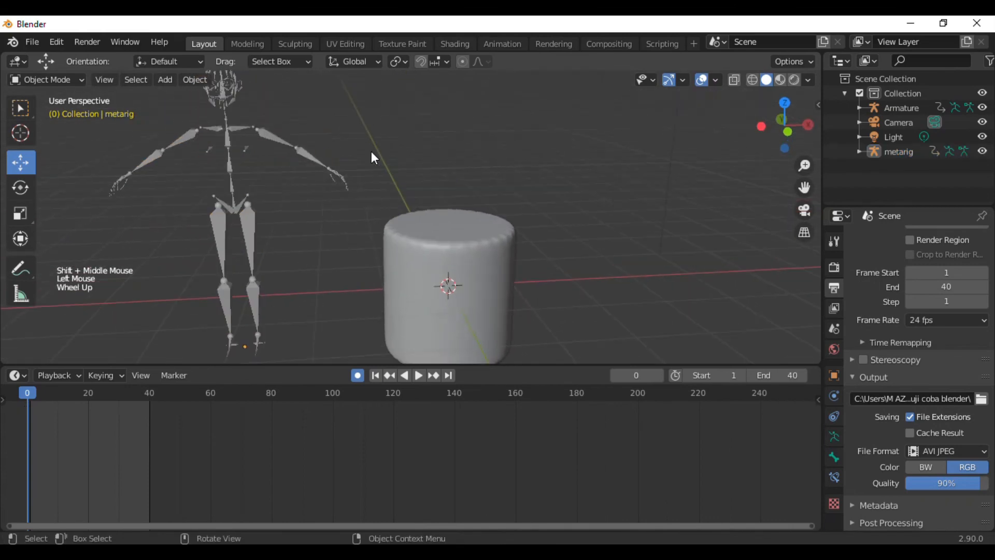
scroll(353, 134, "down", 1)
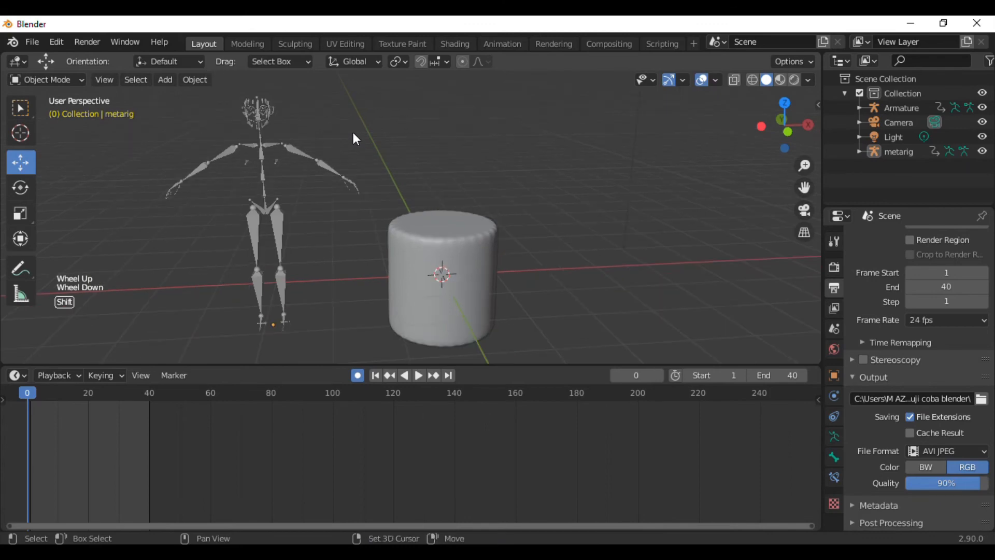
- Select the human rig and switch it to Pose Mode
middle_click_drag(353, 133, 325, 198, "shift")
scroll(321, 205, "up", 1)
left_click(278, 212)
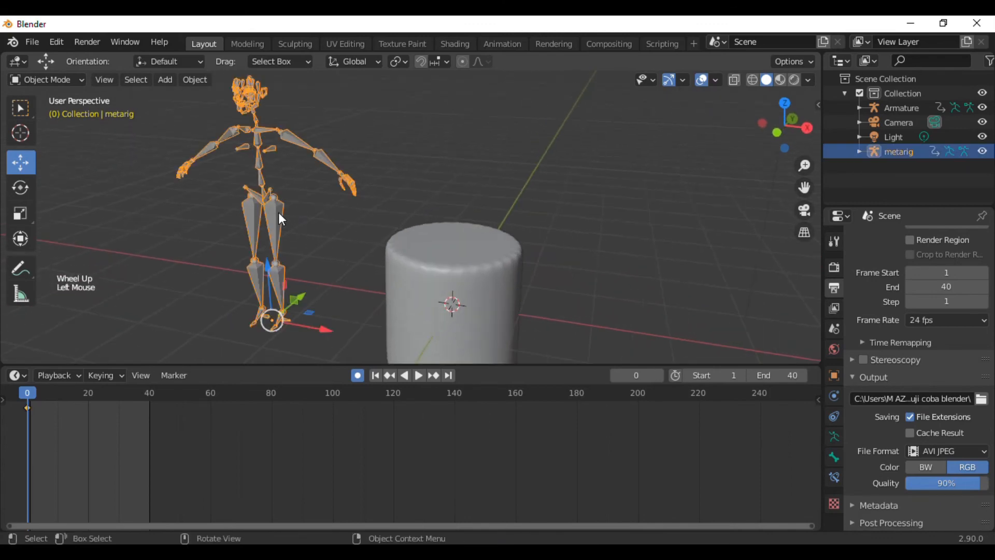
left_click(68, 80)
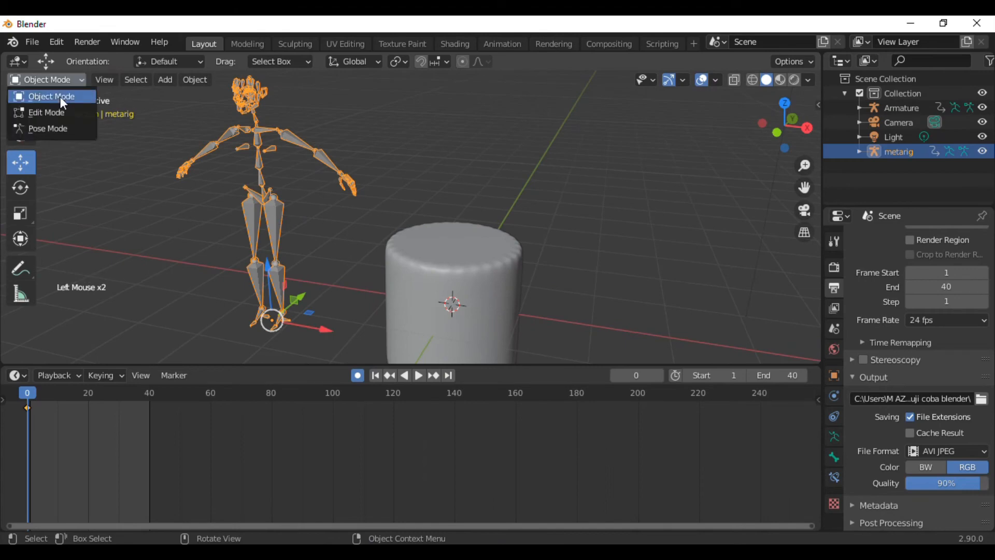
left_click(52, 130)
- Rotate the human rig's left thigh away from the other leg and swing its left shin upward
left_click(279, 208)
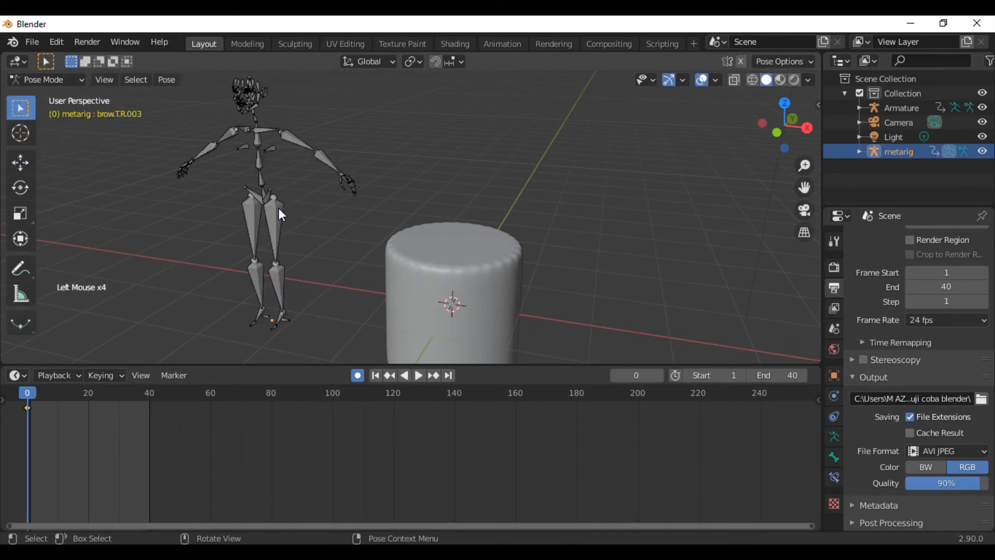
left_click(279, 207)
key("r")
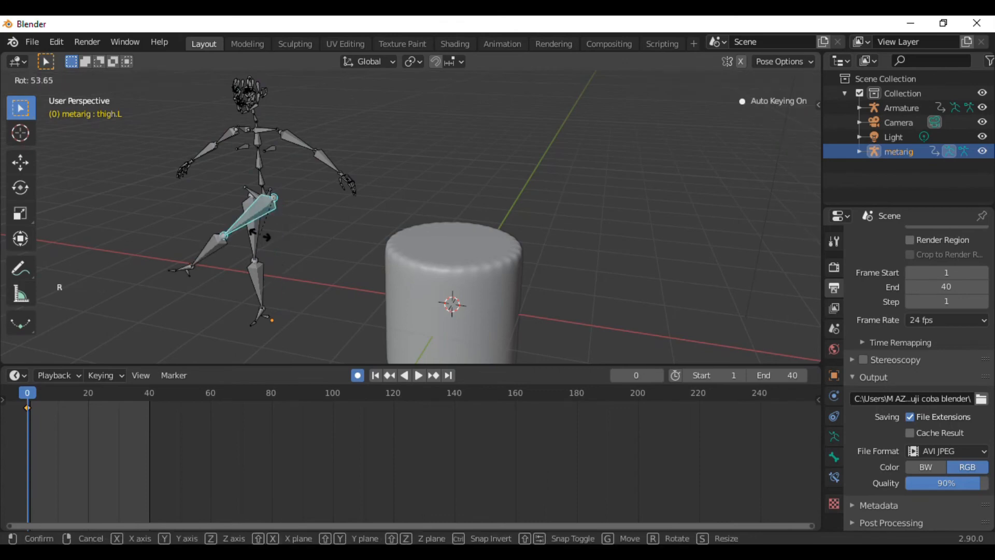
left_click(382, 235)
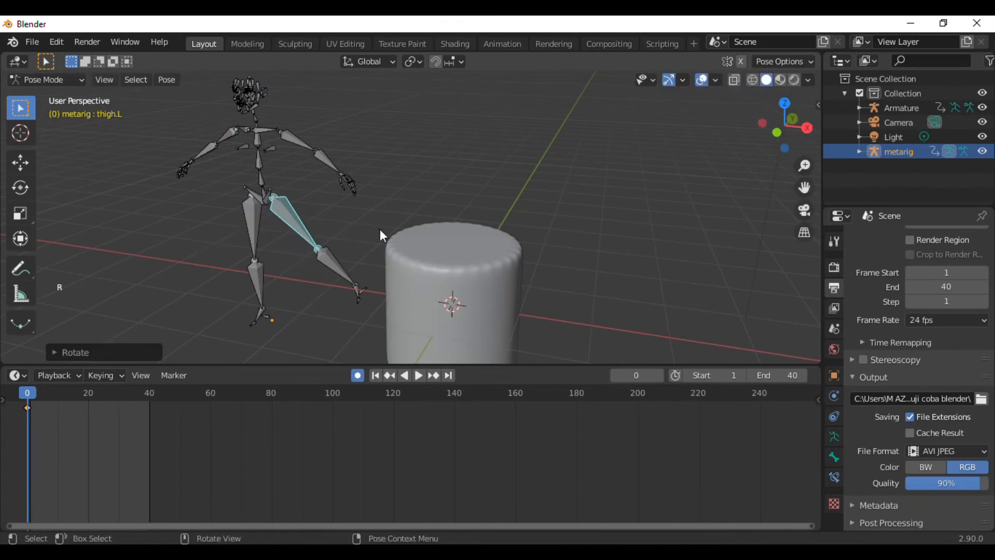
left_click(339, 263)
key("r")
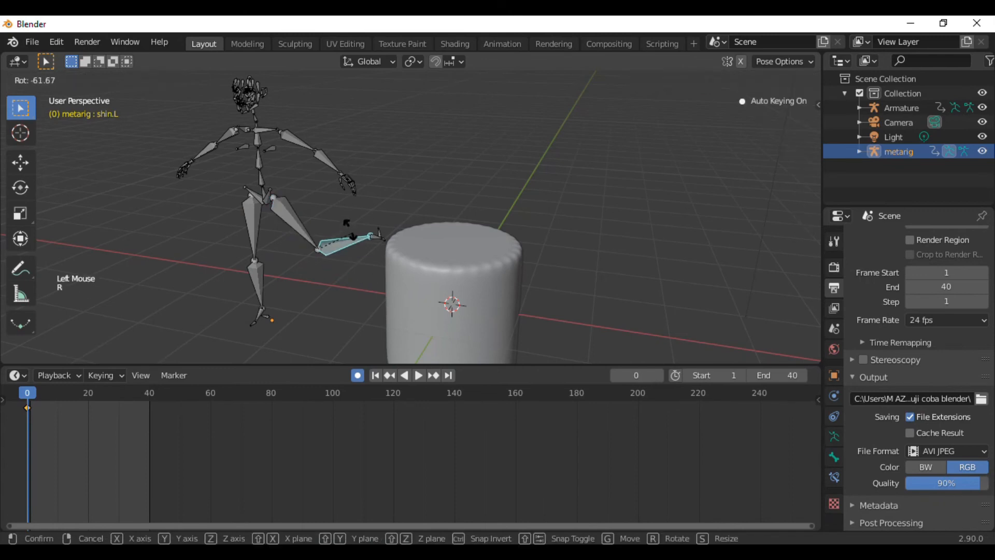
left_click(343, 219)
- Rotate the human rig's right thigh away from the left leg and bend its right shin at the knee
left_click(253, 226)
key("r")
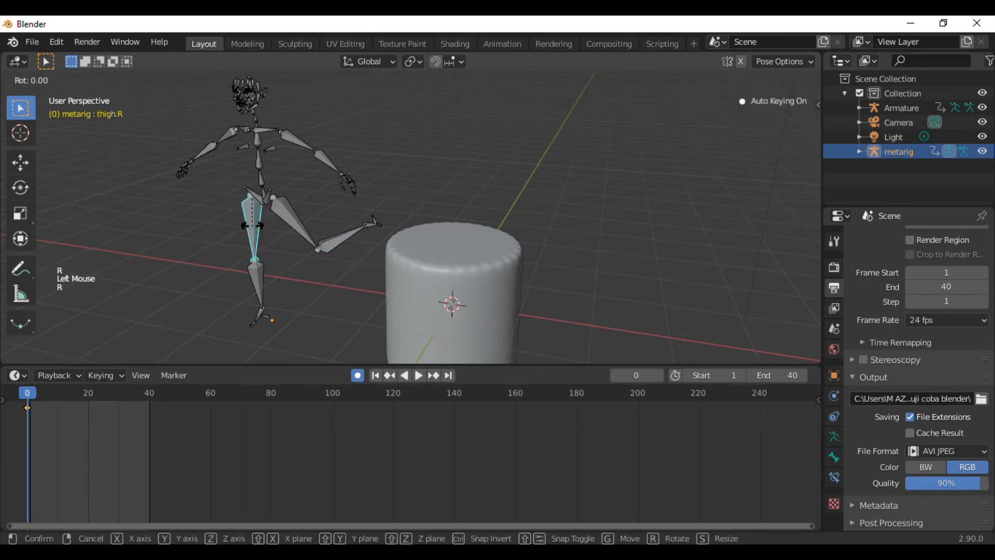
left_click(254, 228)
middle_click_drag(292, 255, 334, 208)
key("r")
left_click(322, 203)
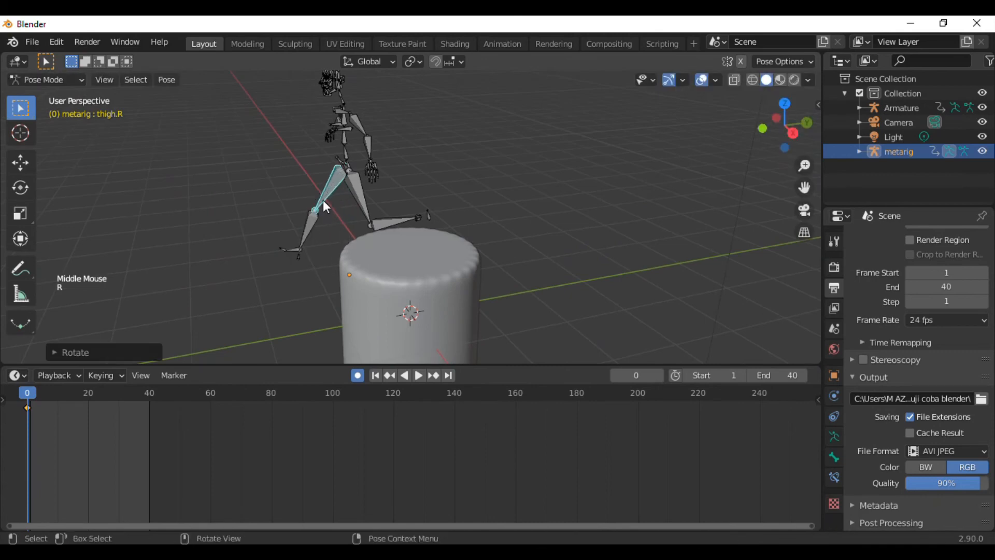
left_click(315, 225)
key("r")
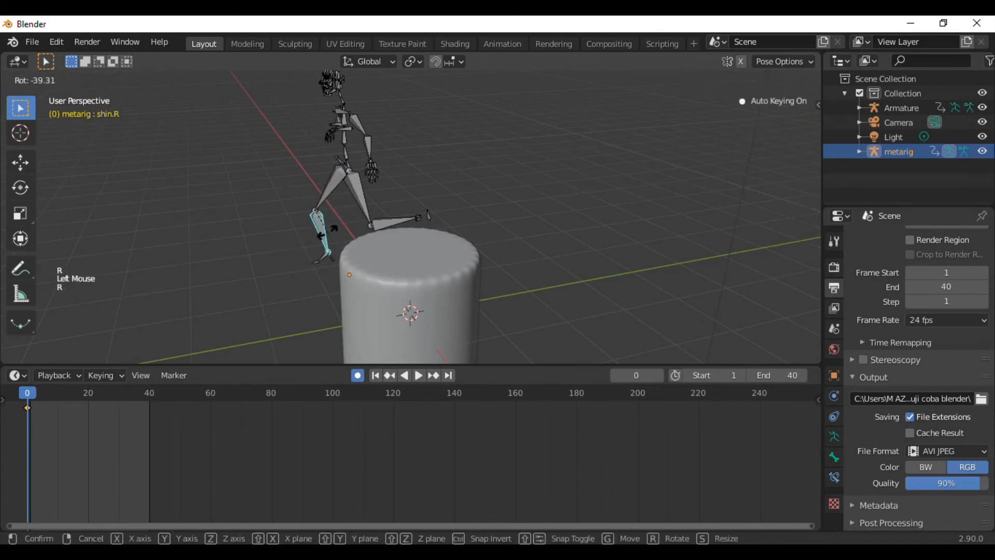
left_click(394, 145)
- Swing the human rig's left upper arm forward and rotate its left forearm upward as in a running pose
left_click(361, 126)
key("r")
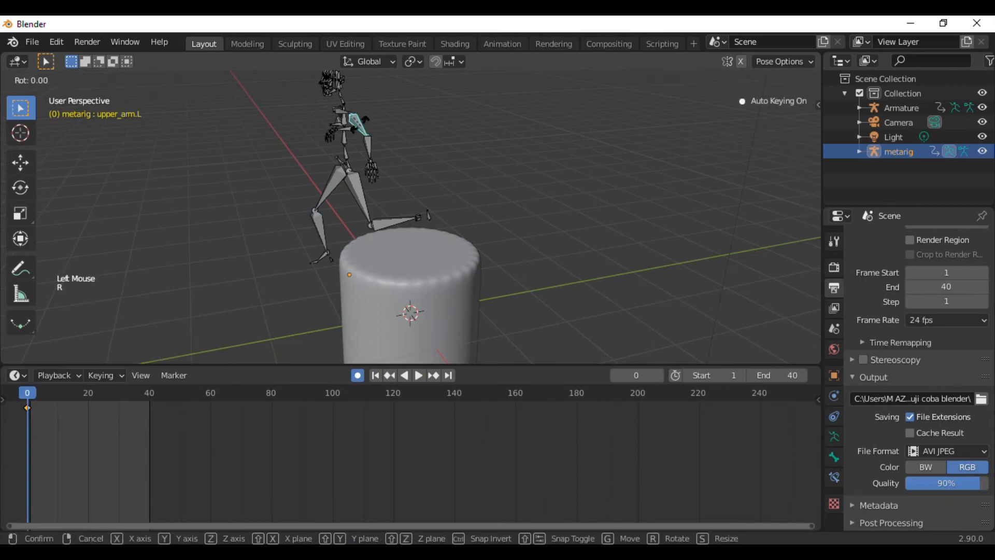
left_click(330, 143)
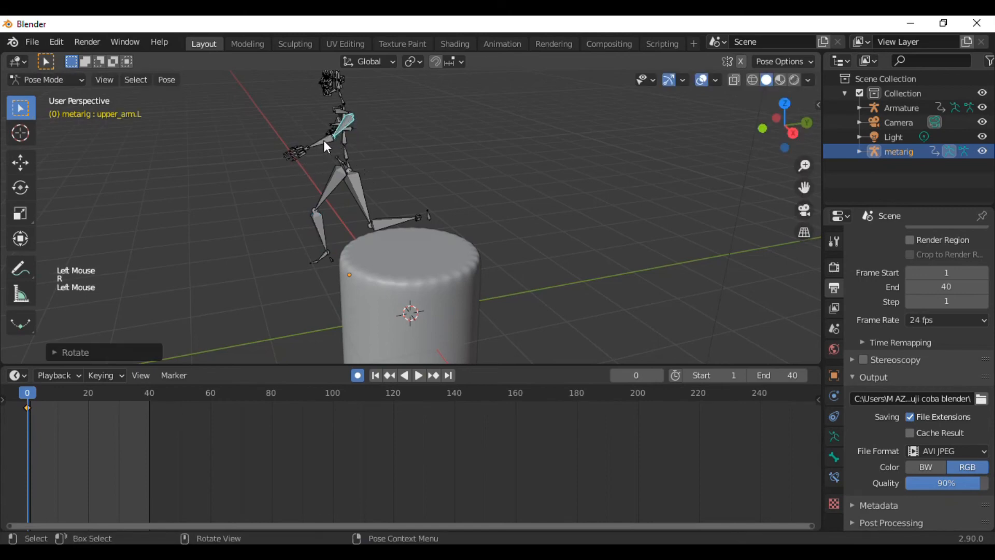
left_click(324, 140)
key("r")
left_click(324, 140)
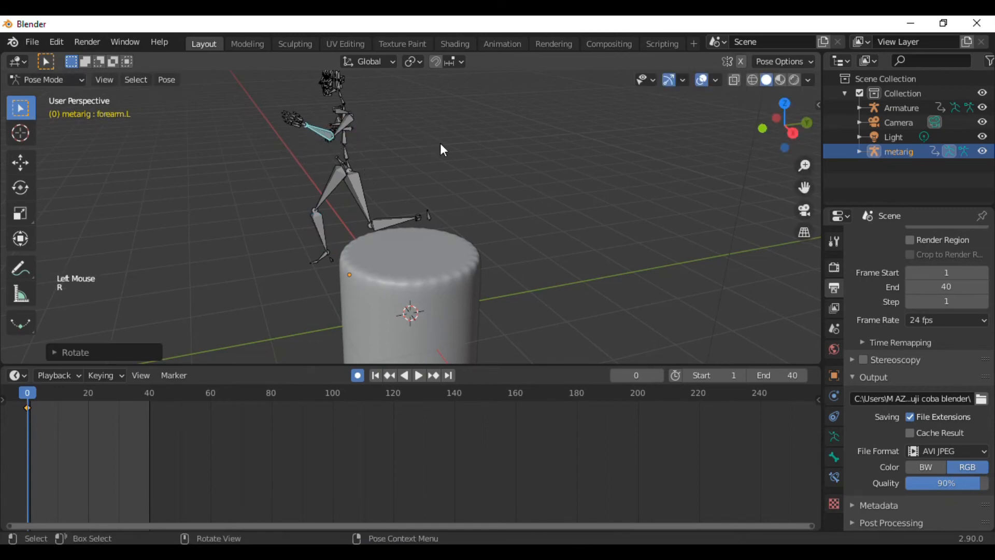
- Swing the human rig's right upper arm backward and bend its right forearm downward
middle_click_drag(440, 143, 455, 182)
left_click(433, 177)
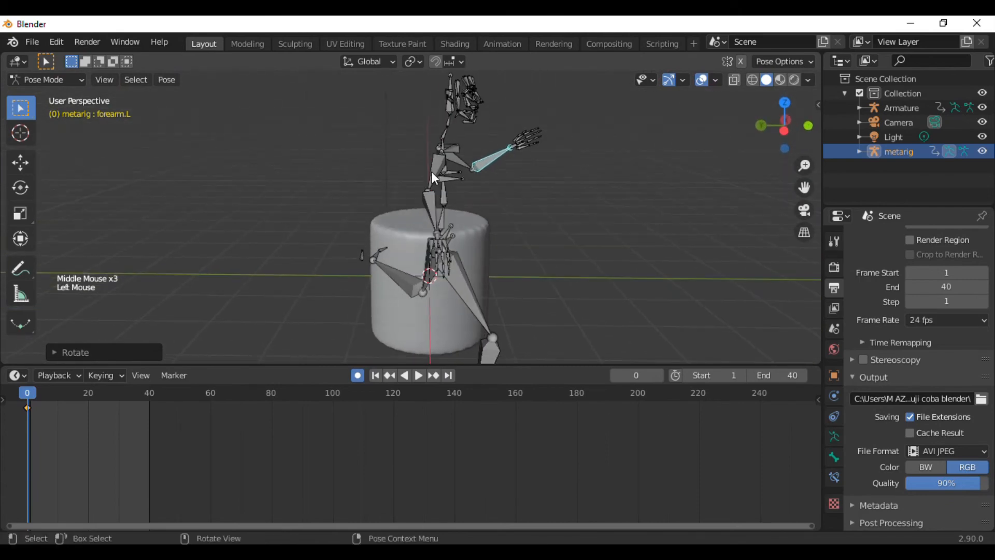
key("r")
left_click(397, 166)
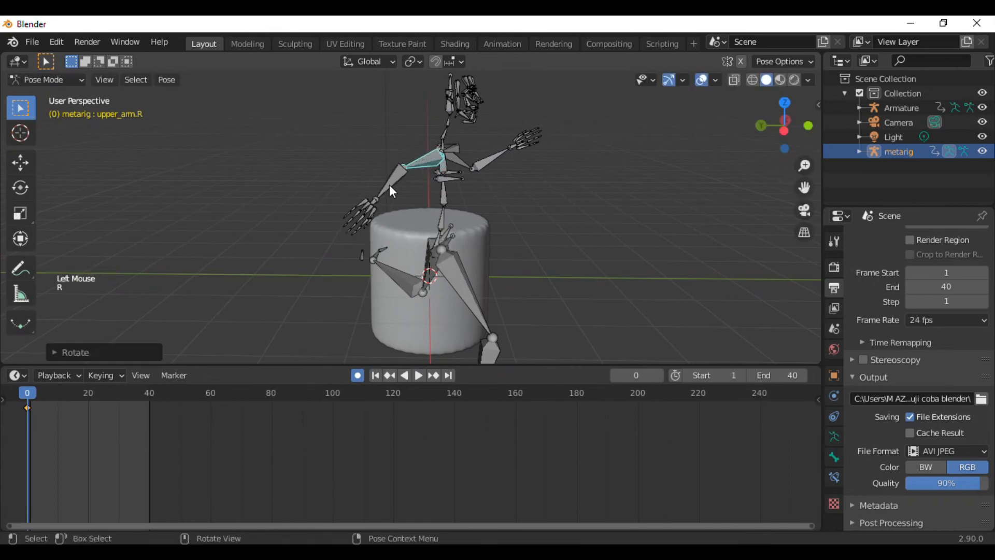
left_click(390, 184)
key("r")
left_click(419, 203)
- Examine the posed human rig beside the cylinder from several angles
middle_click_drag(419, 203, 476, 215)
scroll(368, 257, "down", 2)
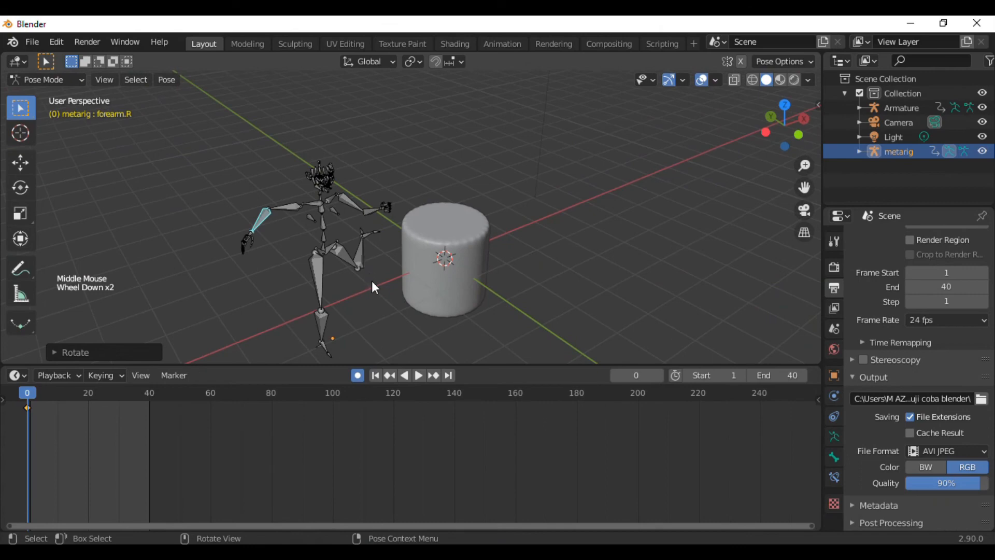
scroll(356, 268, "down", 1)
scroll(356, 269, "up", 1)
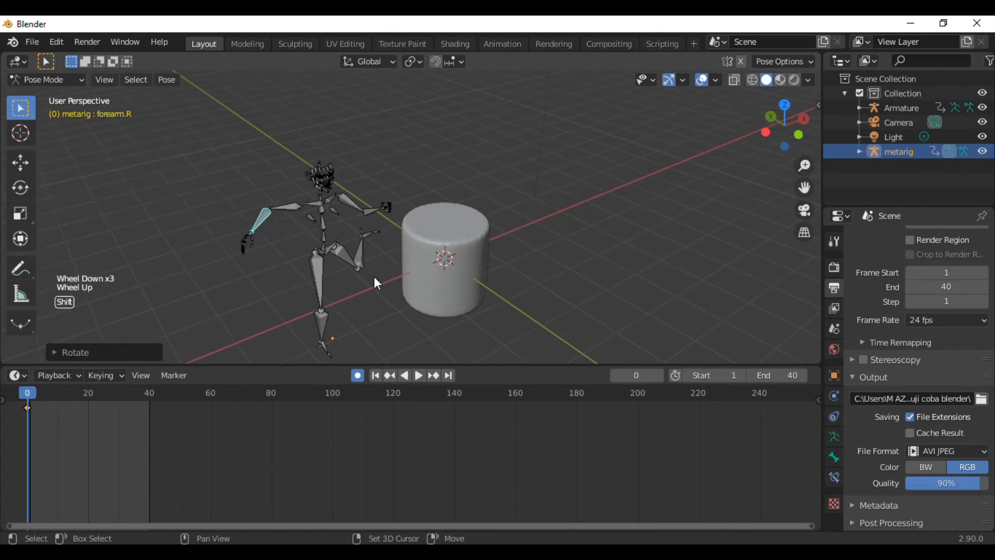
middle_click_drag(374, 276, 438, 259, "shift")
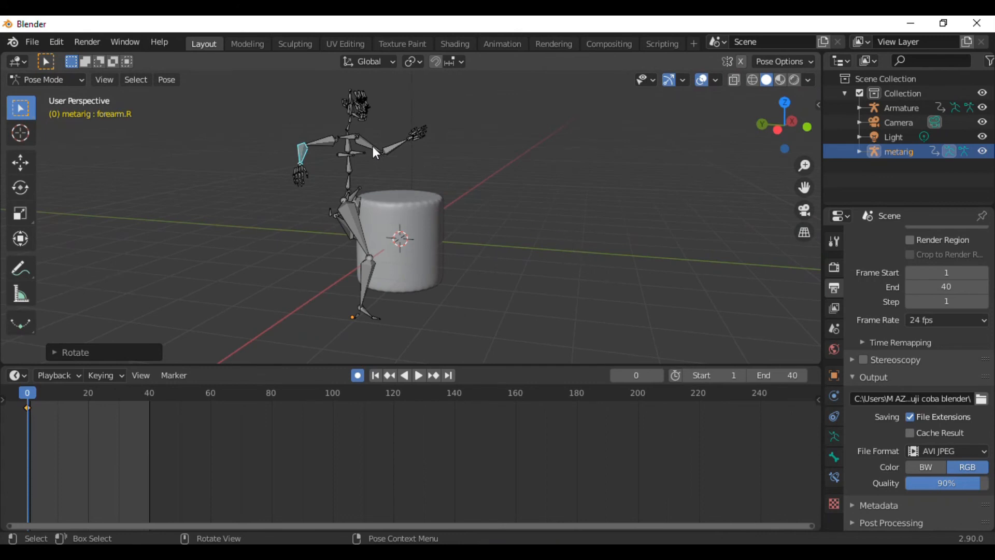
middle_click_drag(537, 248, 497, 214)
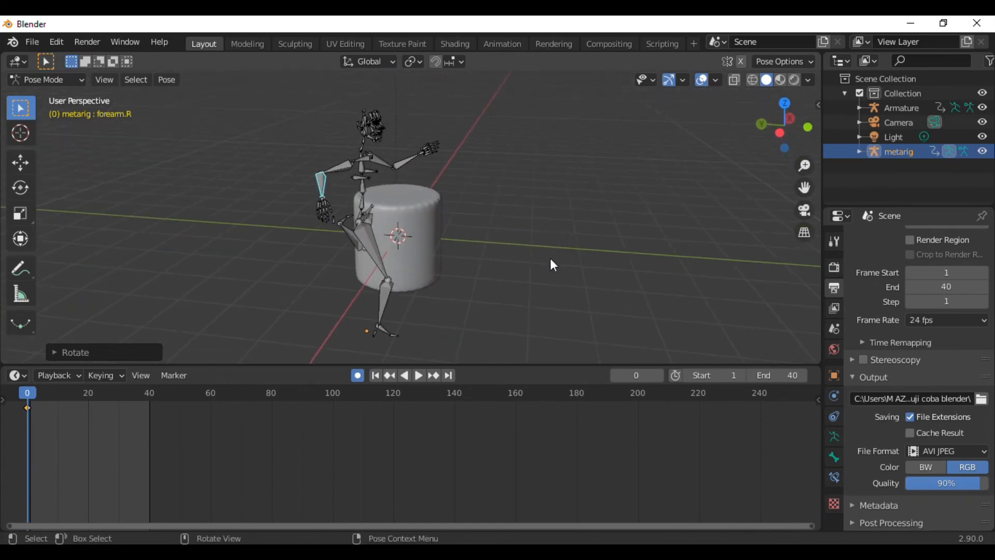
scroll(555, 259, "down", 1)
scroll(551, 253, "up", 2)
scroll(561, 254, "down", 2)
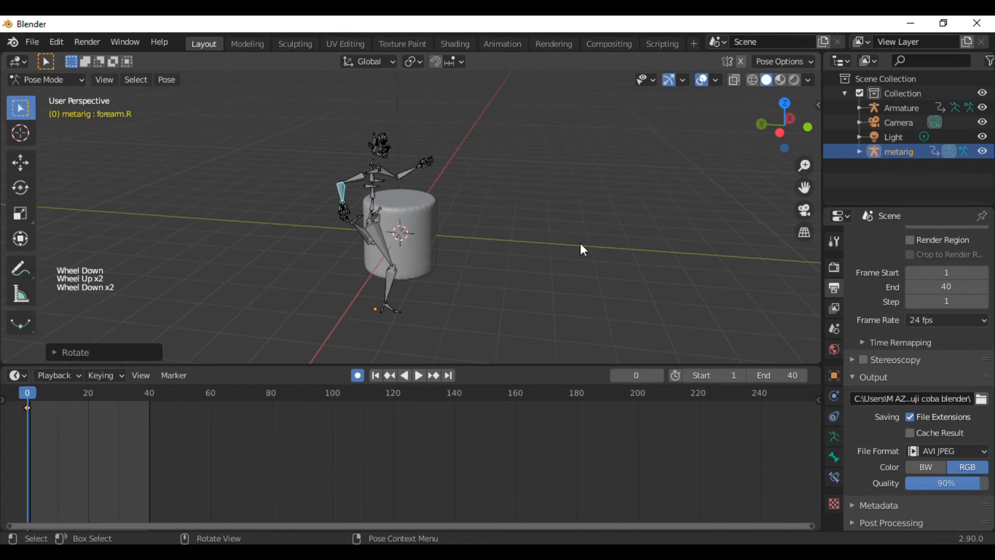
middle_click_drag(581, 243, 468, 258)
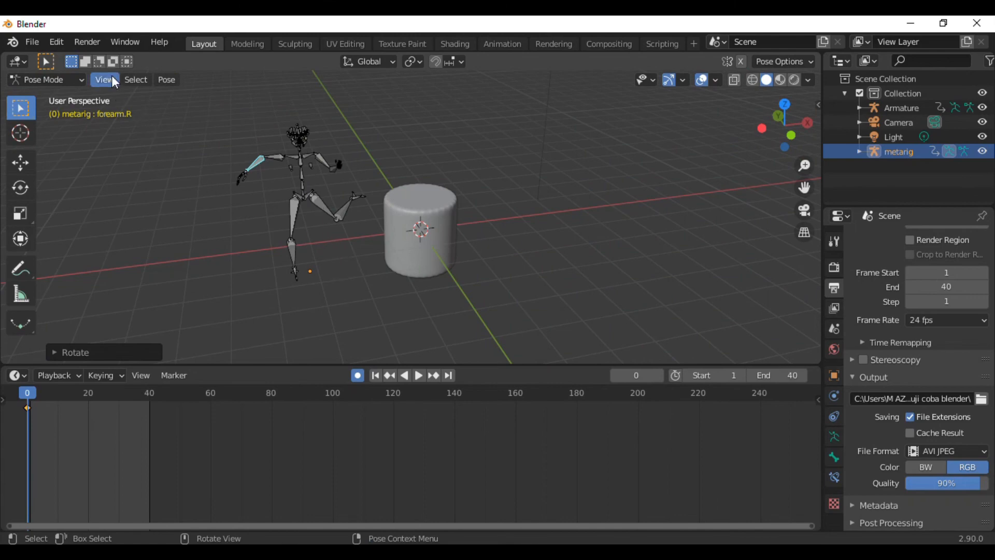
left_click(124, 114)
key("shift+a")
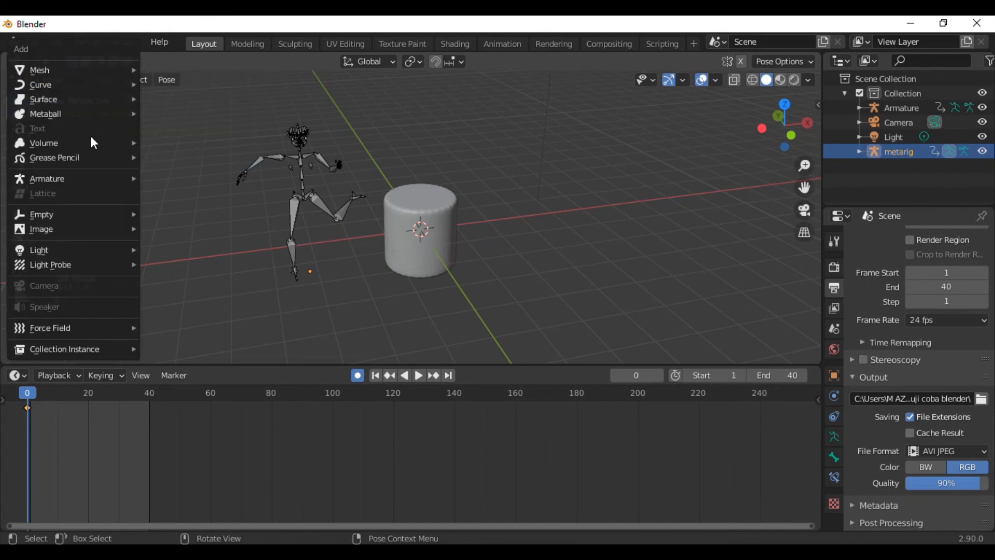
mouse_move(108, 178)
mouse_move(239, 221)
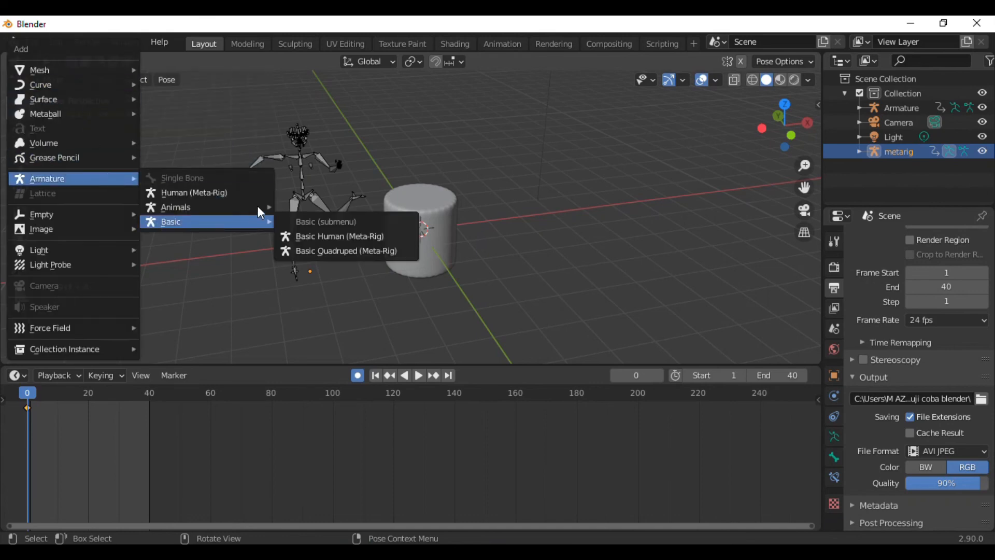
- Return the human rig to Object Mode, deselect it and add a Bird (Meta-Rig) armature
left_click(66, 82)
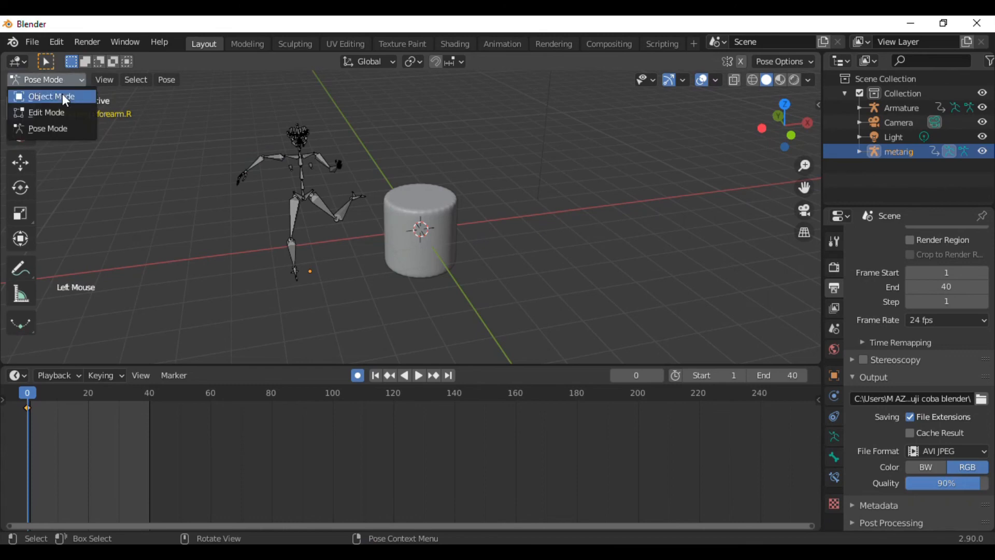
left_click(63, 93)
left_click(171, 159)
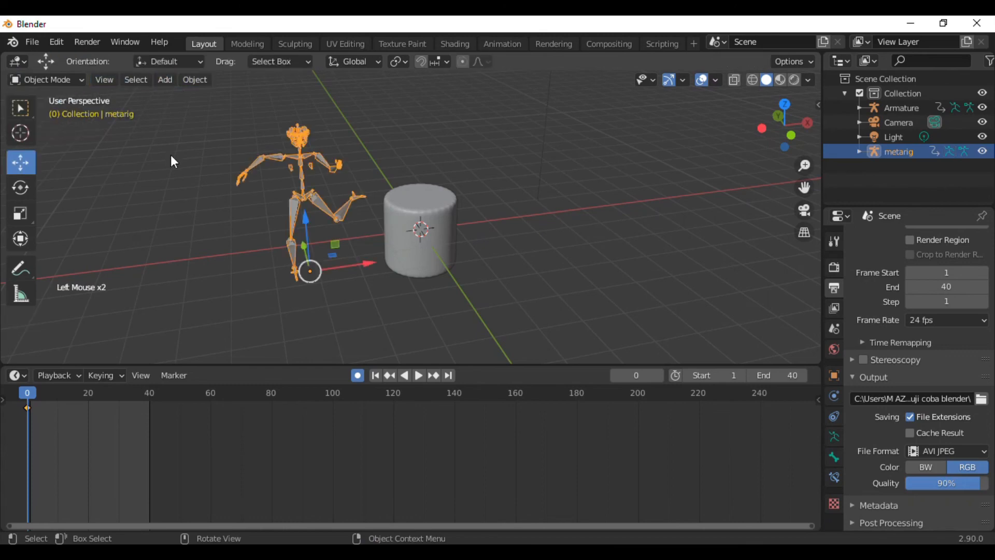
left_click(166, 79)
mouse_move(254, 203)
mouse_move(330, 236)
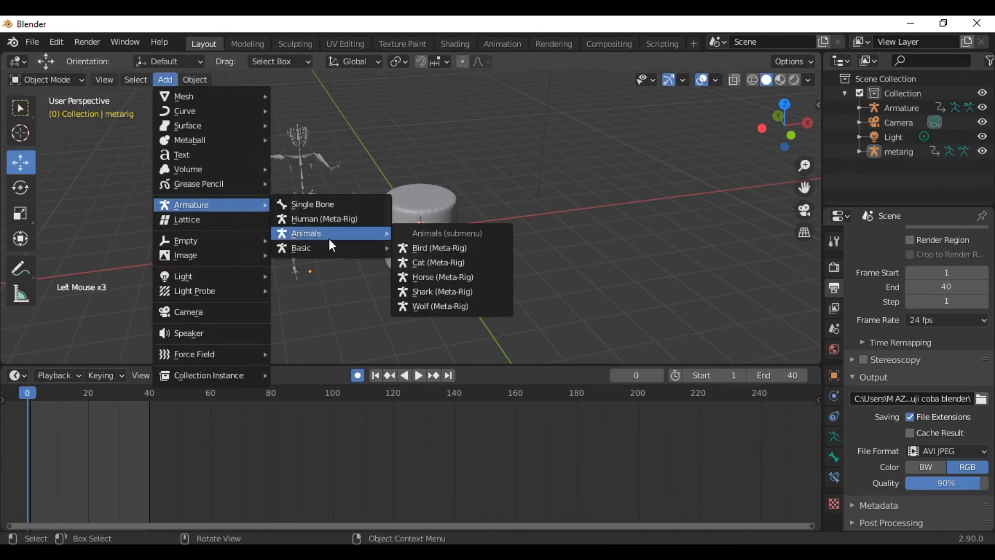
left_click(464, 252)
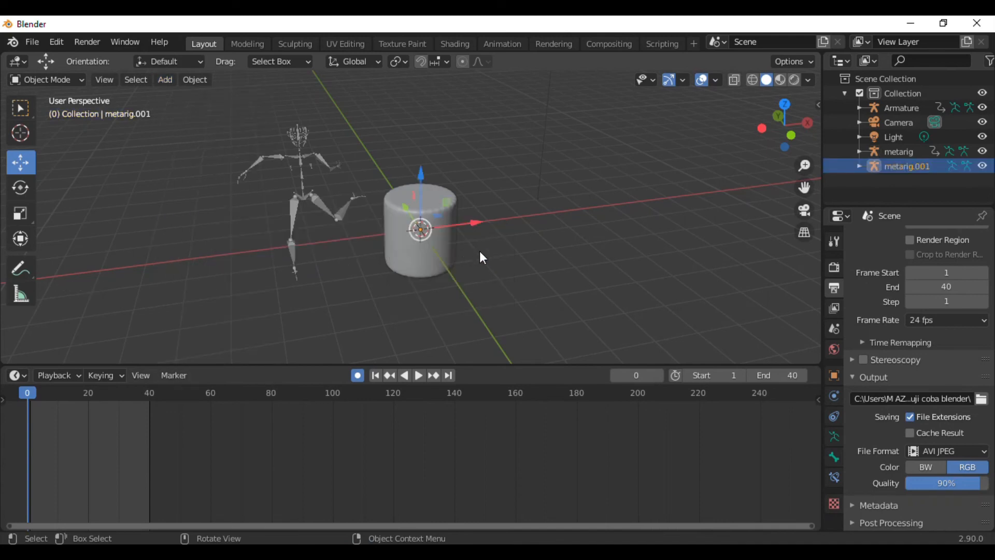
- Move the bird rig out of the cylinder to the side opposite the human rig and scale it up about six times
key("g")
left_click(562, 255)
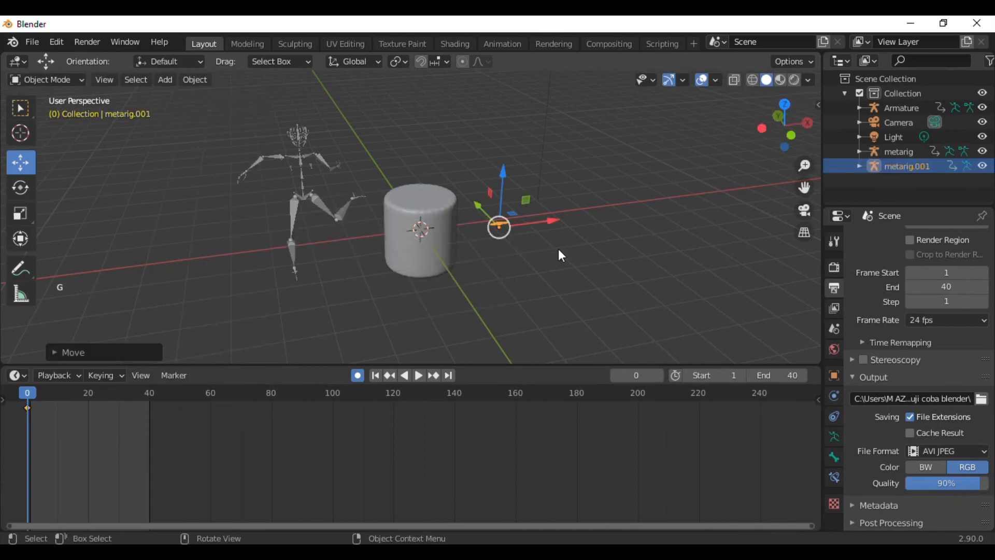
key("s")
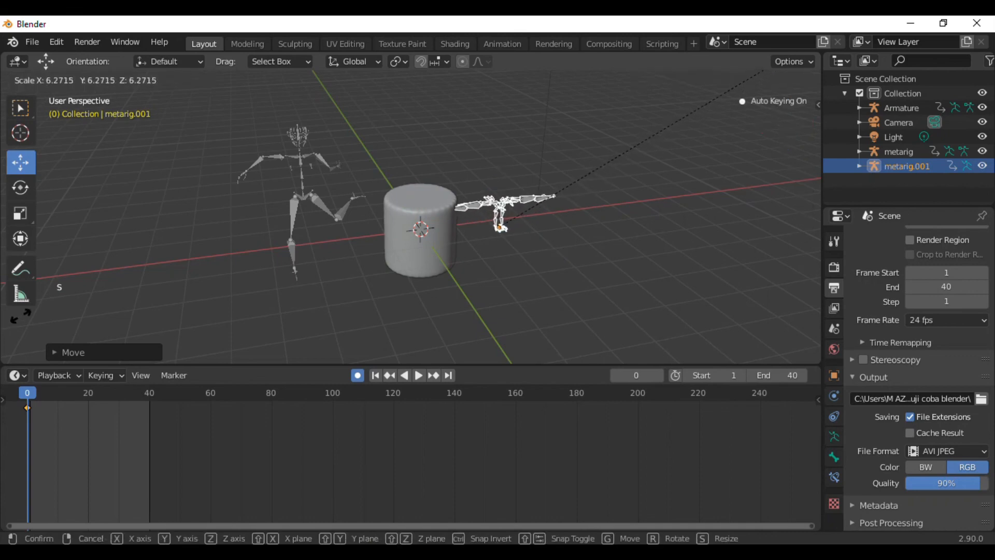
left_click(765, 70)
middle_click_drag(543, 250, 518, 247)
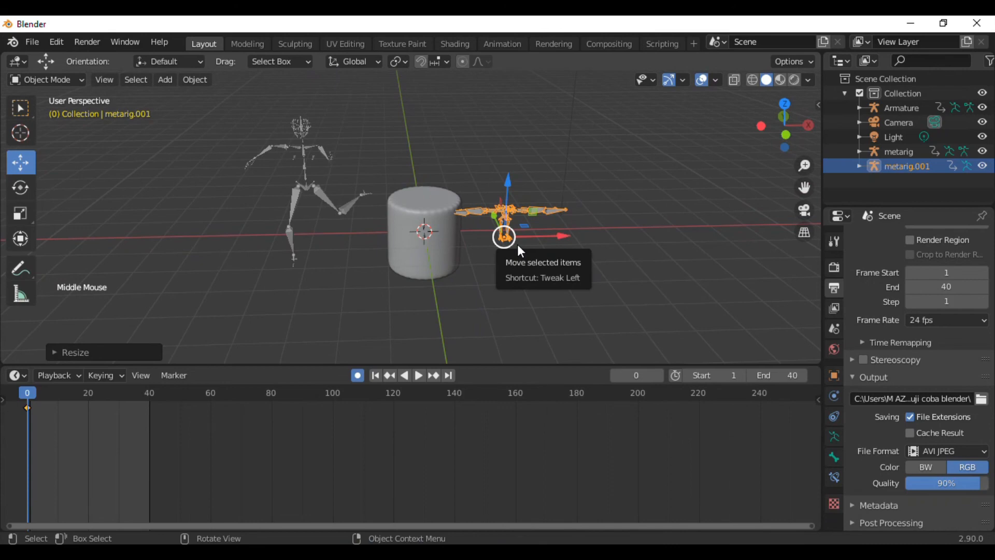
key("g")
left_click(547, 232)
- Examine the bird rig's bones up close, including the outstretched wings, and compare it with the other objects
scroll(608, 232, "up", 3)
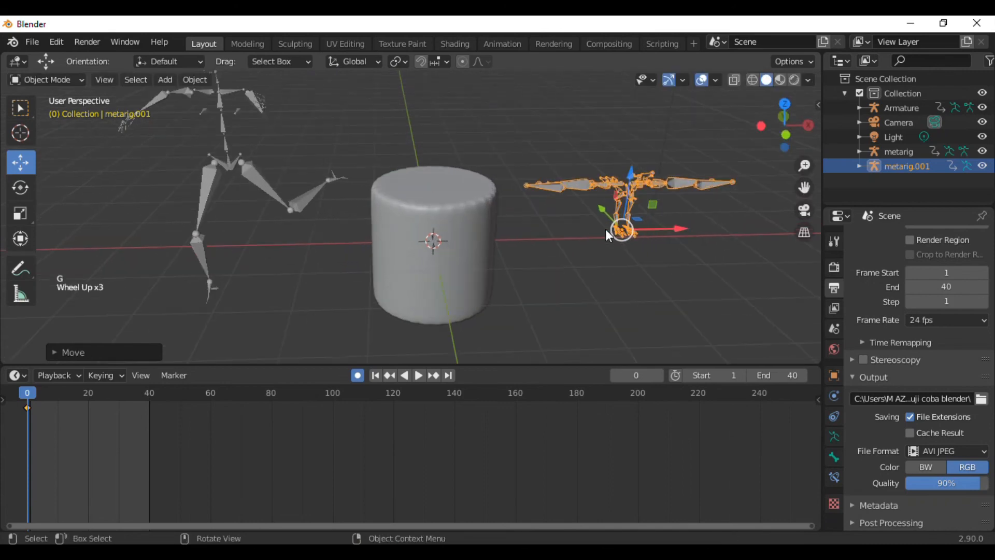
middle_click_drag(635, 266, 518, 282, "shift")
scroll(591, 263, "up", 2)
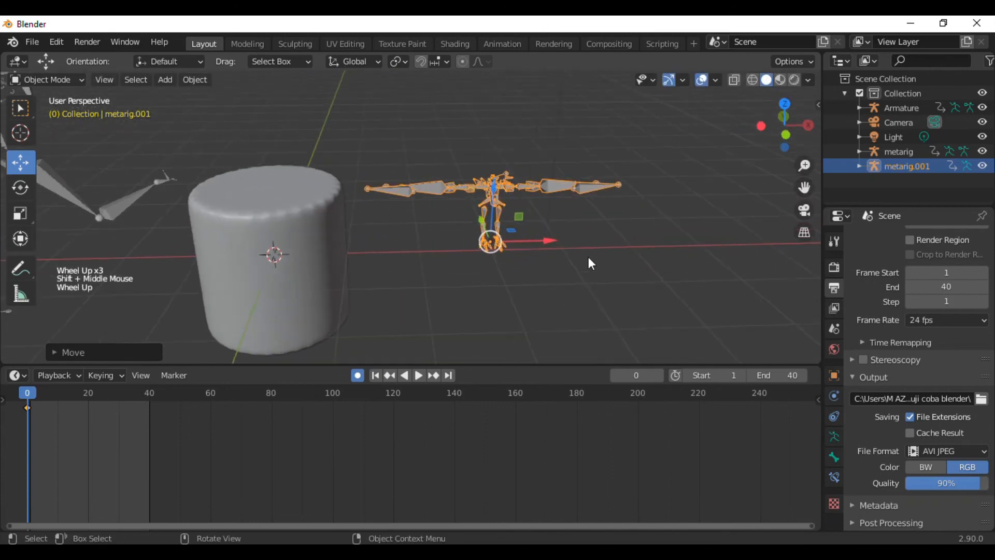
mouse_move(591, 262)
middle_mouse_down()
mouse_move(607, 261)
mouse_move(468, 274)
mouse_move(447, 251)
mouse_move(596, 253)
mouse_move(599, 284)
mouse_move(596, 249)
middle_mouse_up()
scroll(484, 255, "down", 3)
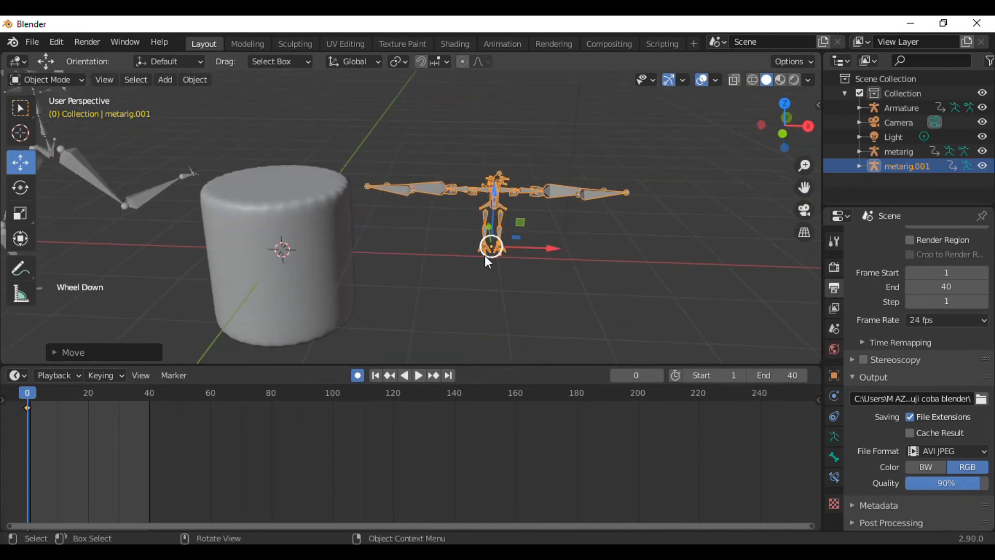
scroll(407, 267, "down", 2)
middle_click_drag(411, 266, 453, 266, "shift")
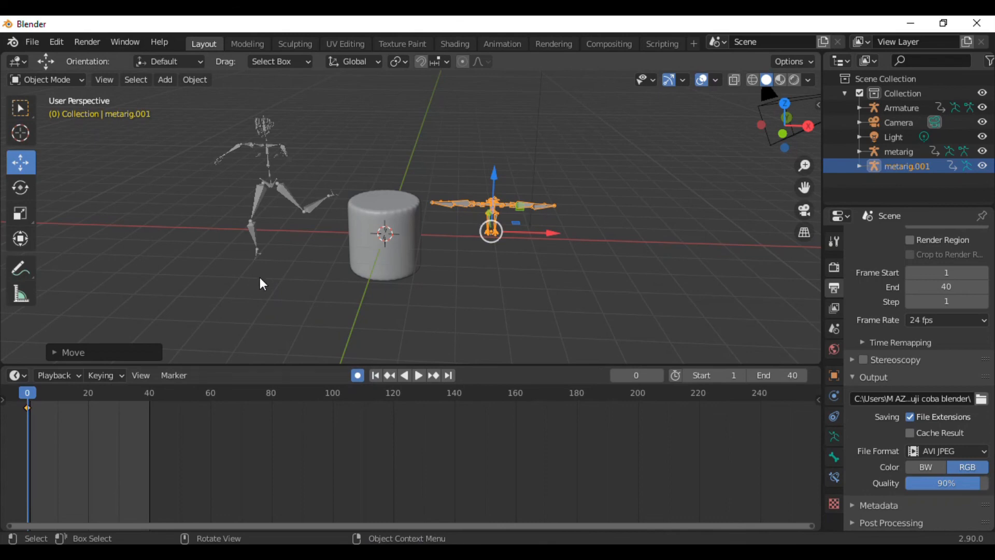
- Deselect the bird rig and add a Horse (Meta-Rig) armature
left_click(166, 221)
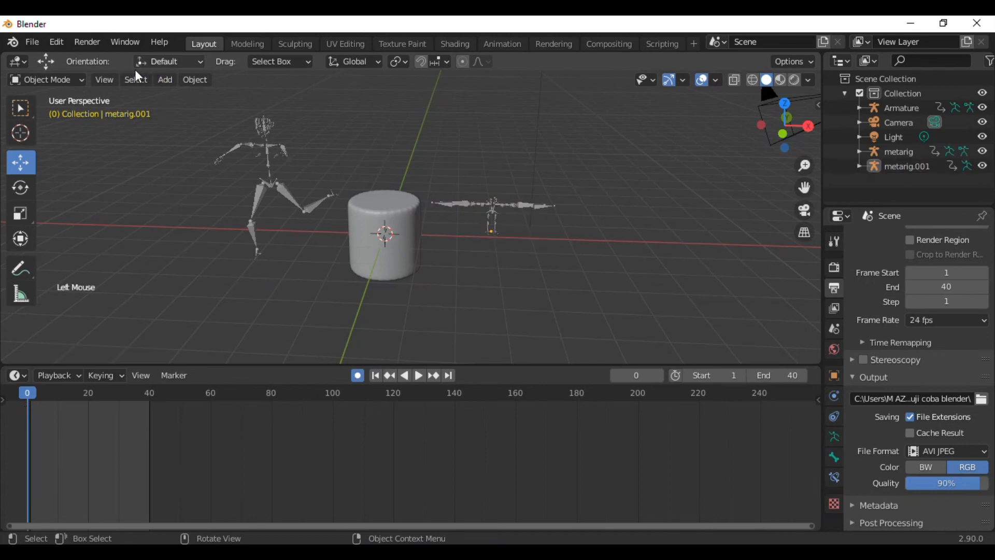
left_click(165, 80)
mouse_move(242, 205)
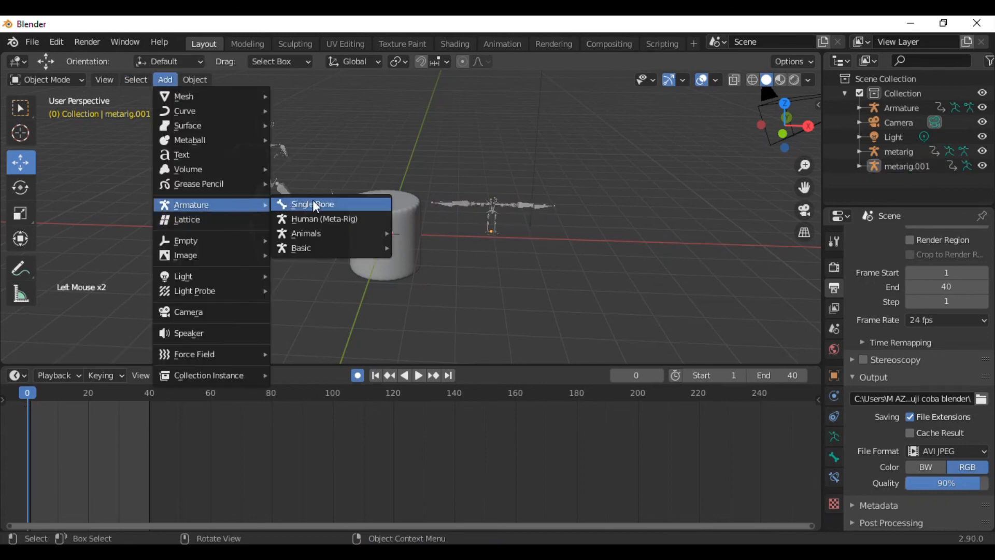
mouse_move(346, 238)
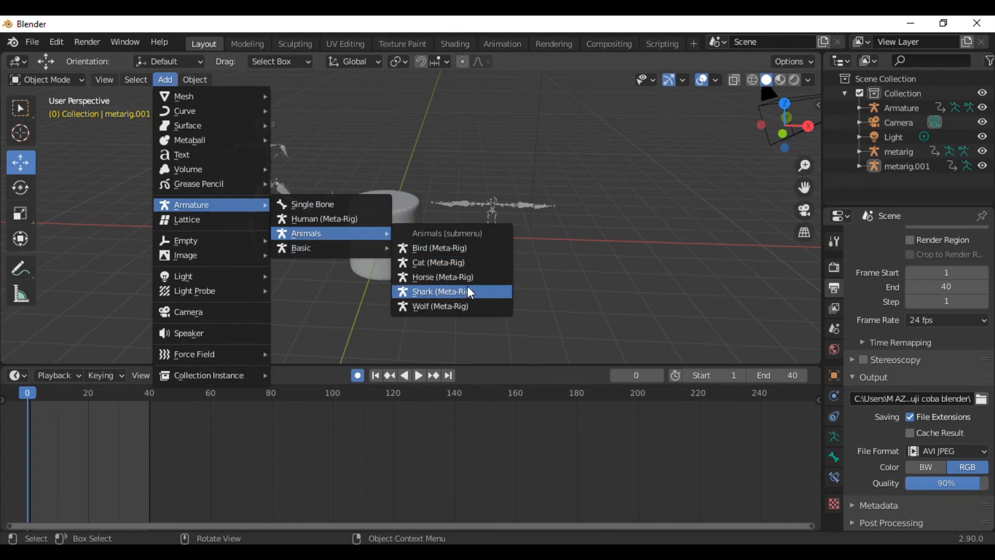
left_click(461, 277)
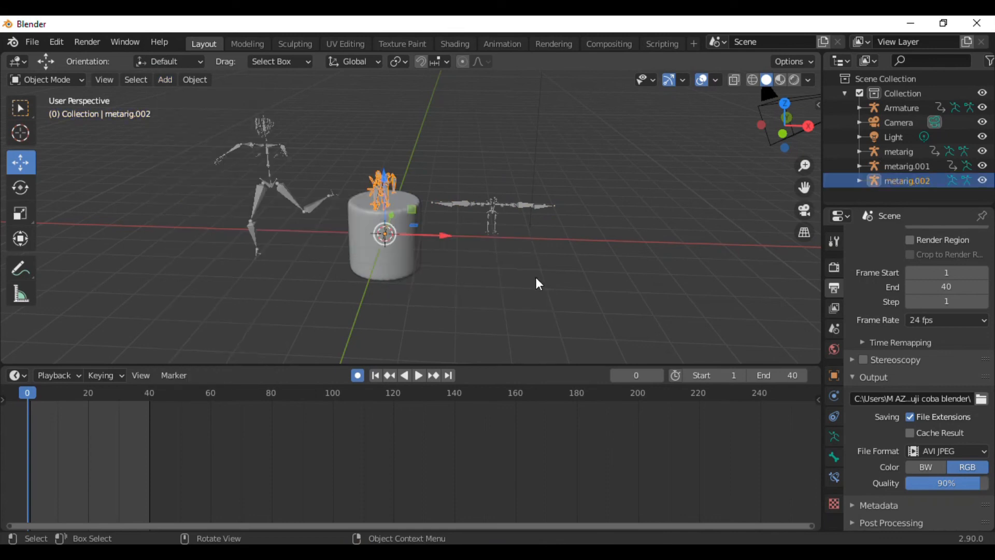
- Move the horse rig out beyond the bird rig, scale it up larger than the human rig and deselect it
key("g")
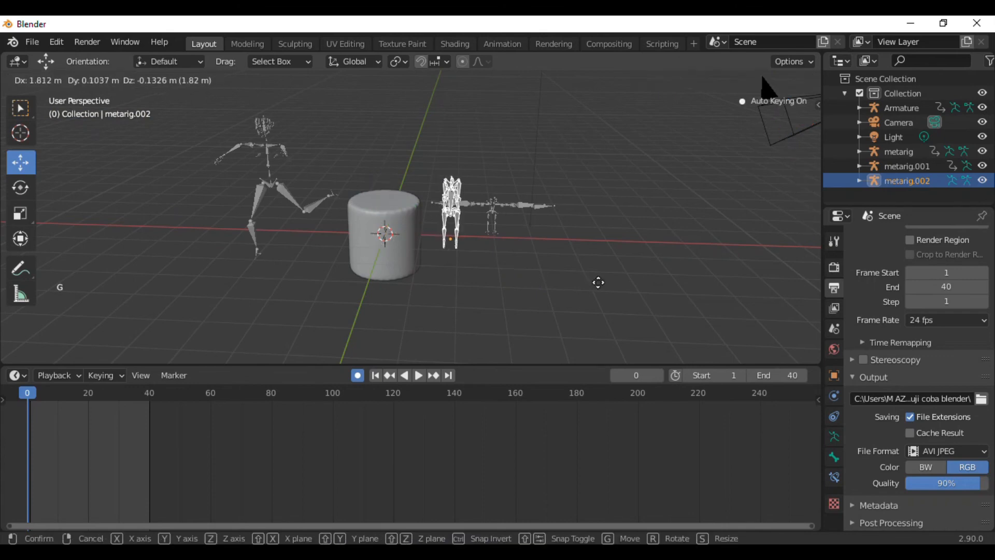
left_click(745, 318)
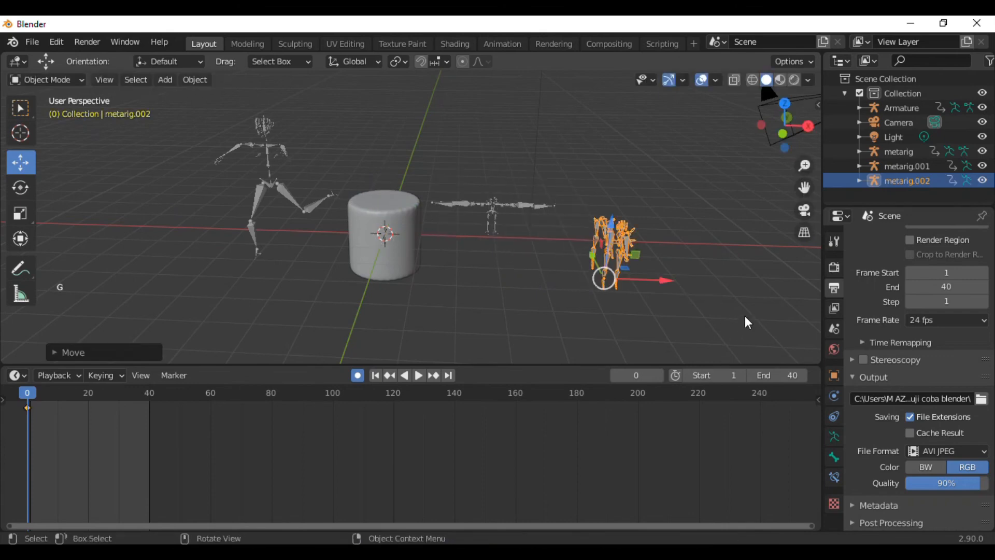
key("s")
left_click(734, 260)
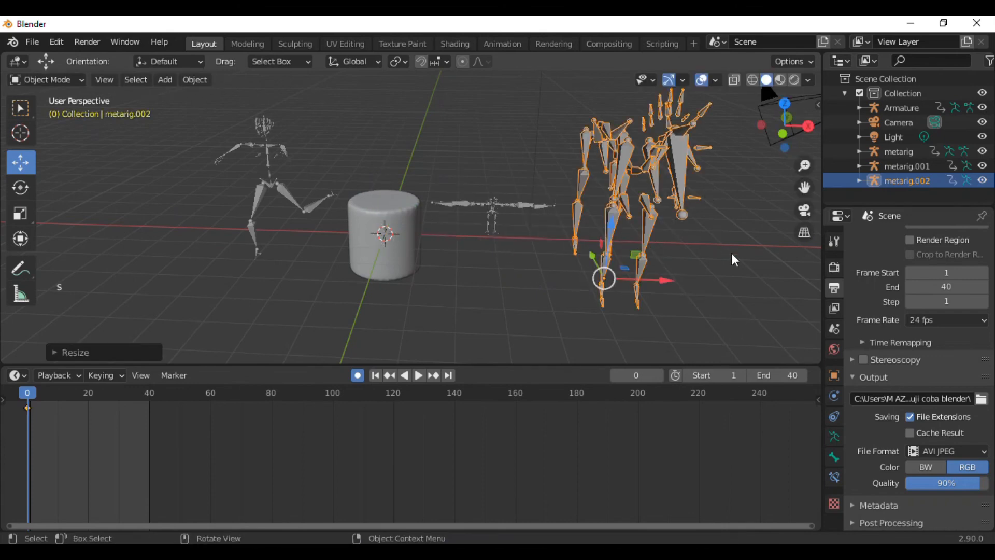
scroll(543, 263, "down", 1)
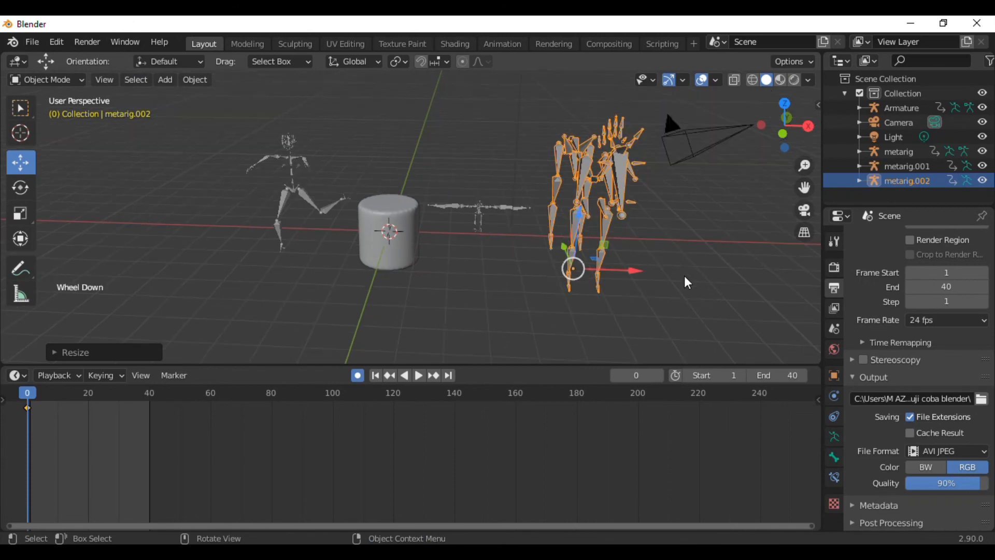
mouse_move(684, 282)
middle_mouse_down()
mouse_move(713, 269)
mouse_move(694, 266)
middle_mouse_up()
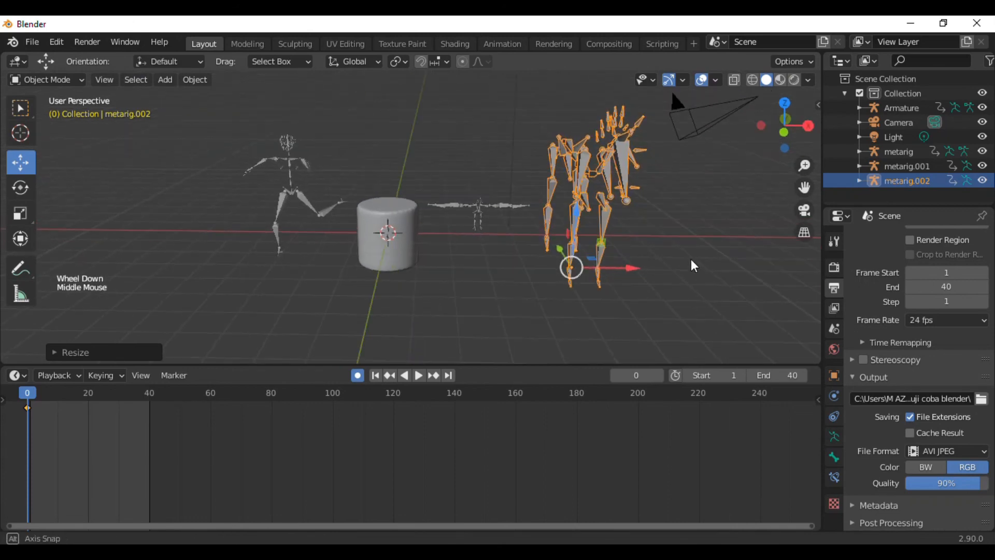
left_click(459, 266)
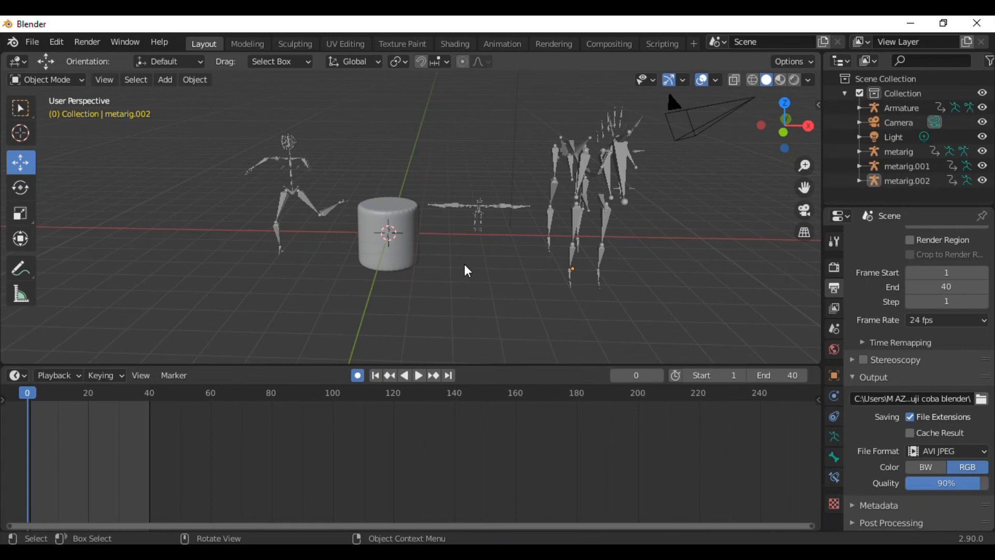
scroll(466, 265, "up", 1)
scroll(470, 289, "down", 1)
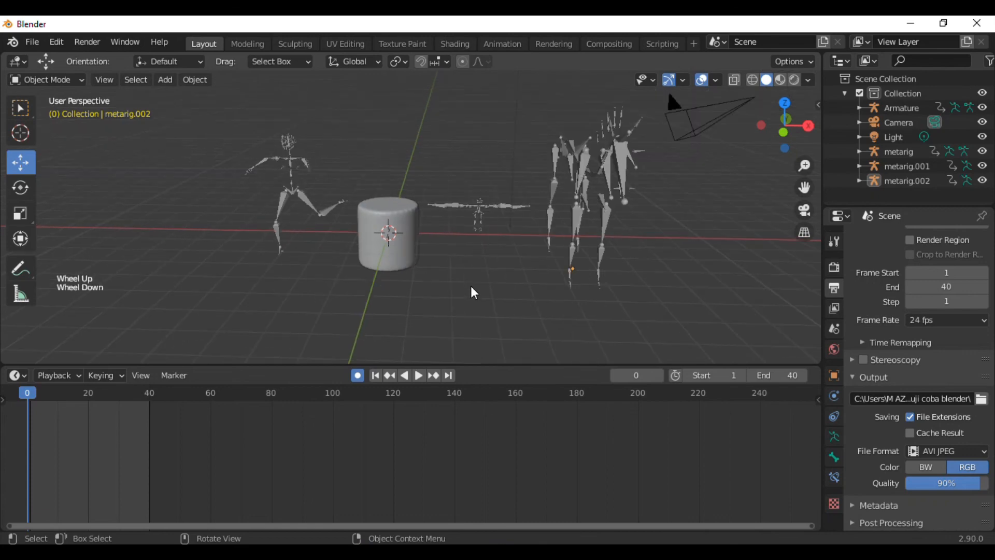